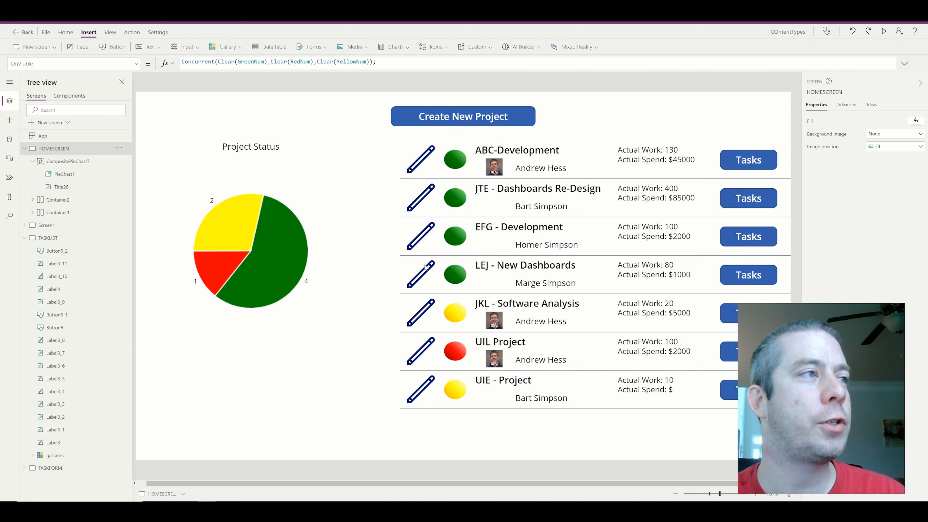
- Look over the Project Status pie chart on the home screen and the chart types available for insertion
click(310, 225)
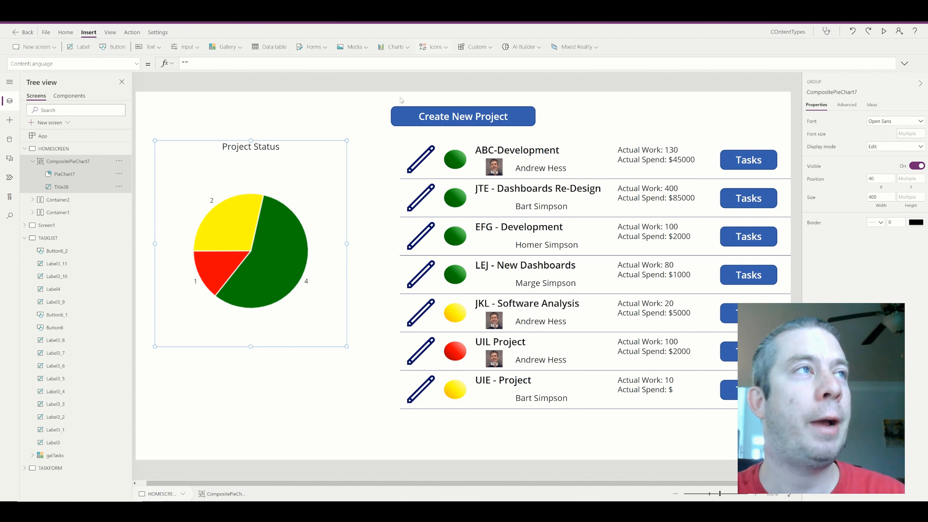
click(356, 118)
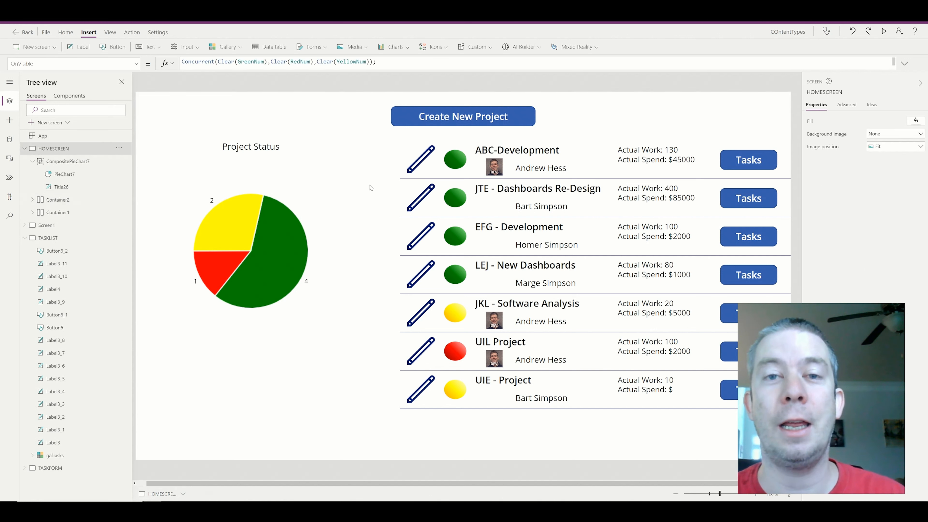
click(394, 46)
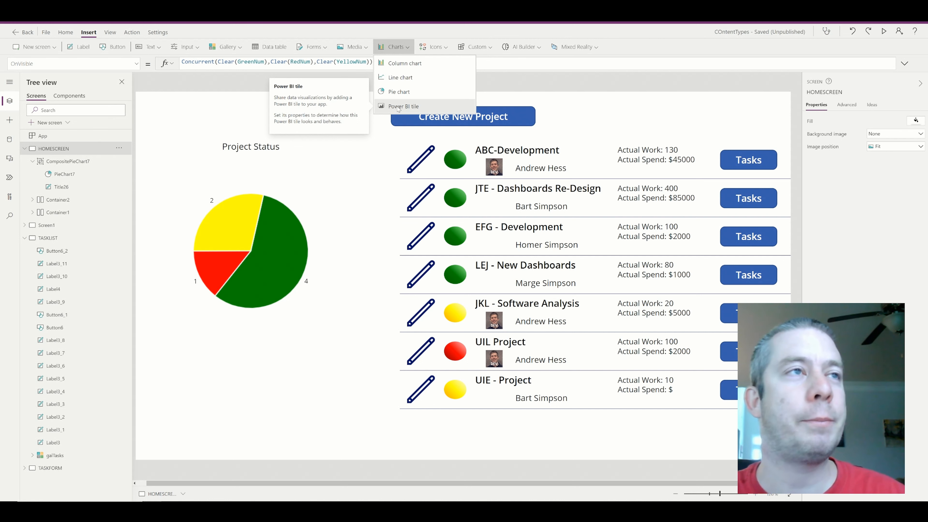
click(598, 115)
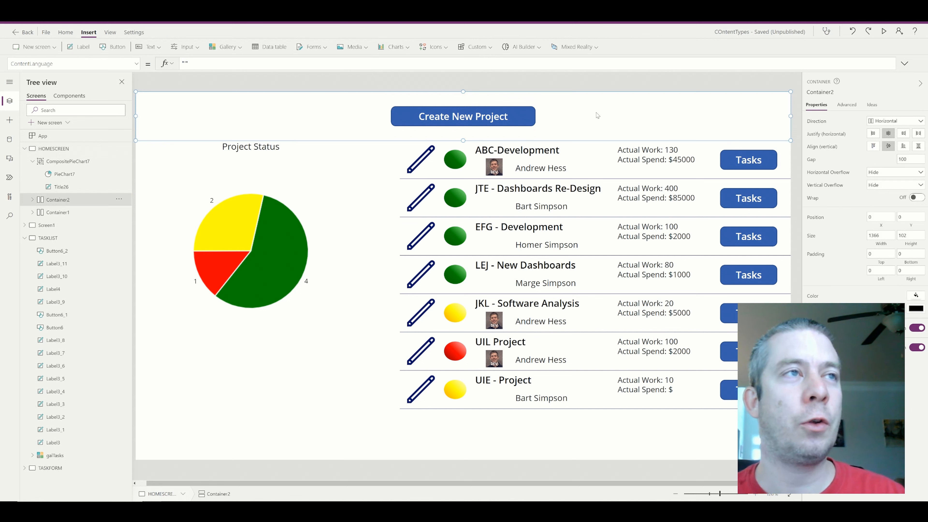
- Preview the app, view the tasks of the JTE - Dashboards Re-Design project and open the task creation form
click(884, 31)
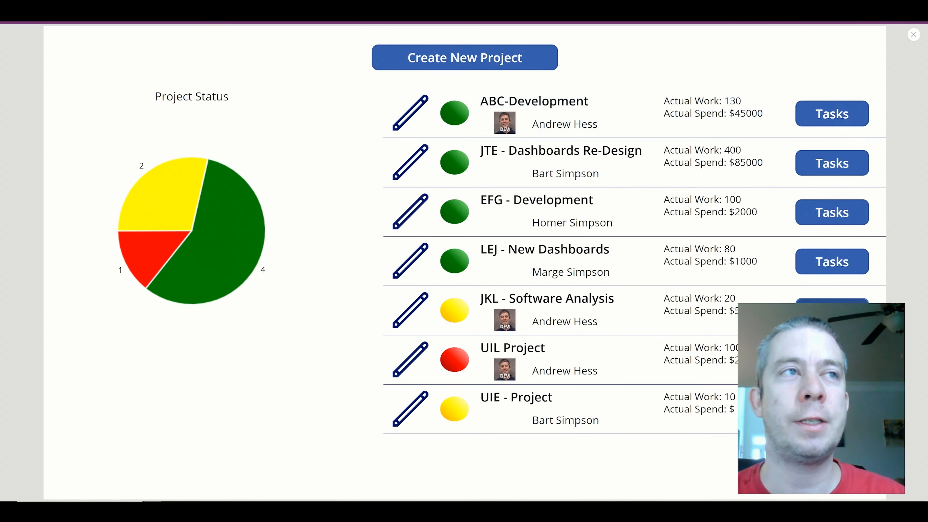
click(826, 169)
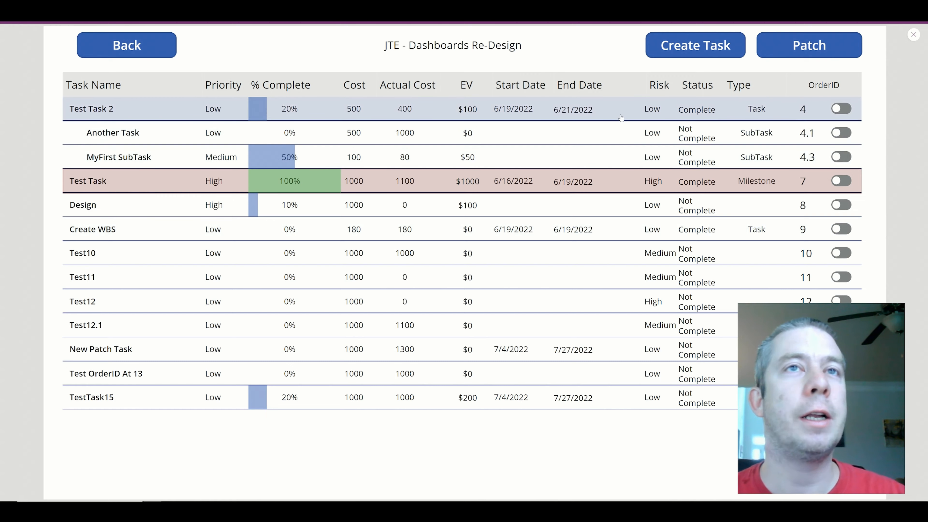
click(670, 51)
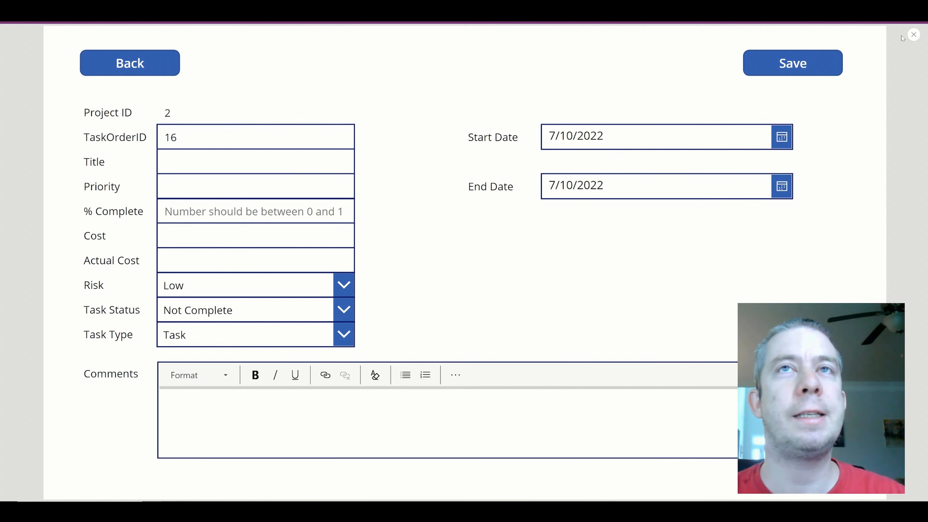
- Leave the preview and examine the full formula behind the task form's Save button
key(Escape)
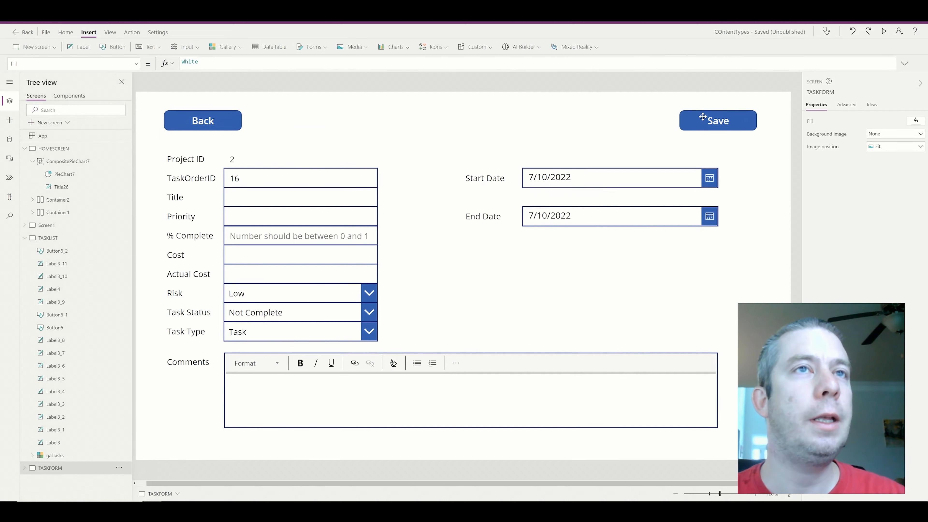
click(904, 63)
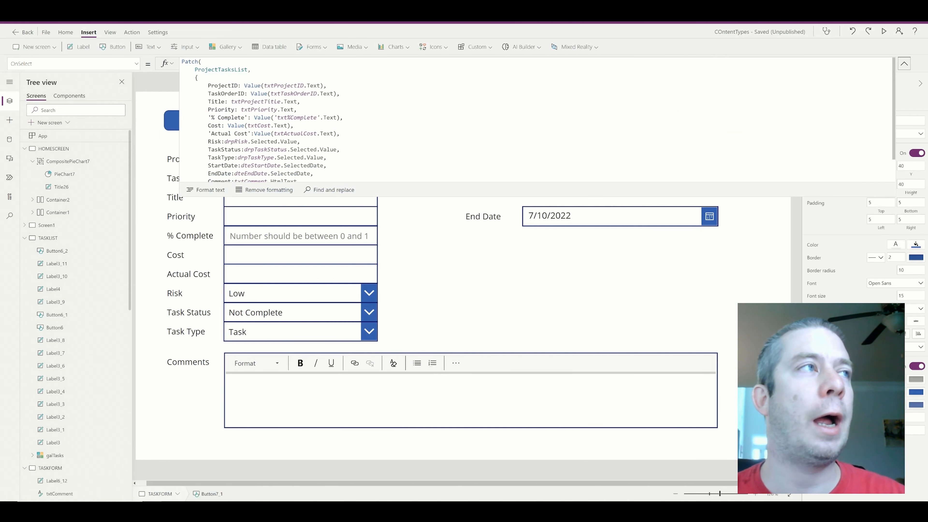
drag(428, 198, 428, 253)
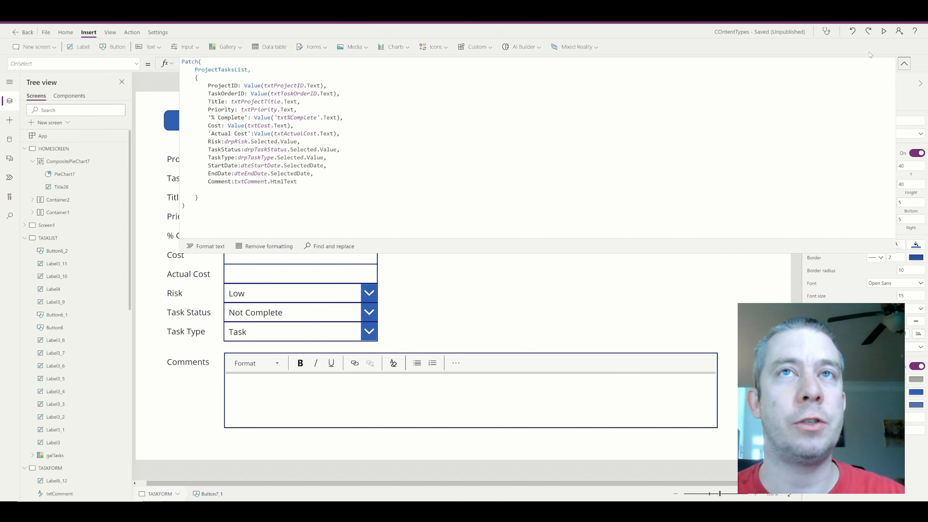
click(905, 63)
- Preview the app again, go back to the task list and reopen the task creation form
click(884, 31)
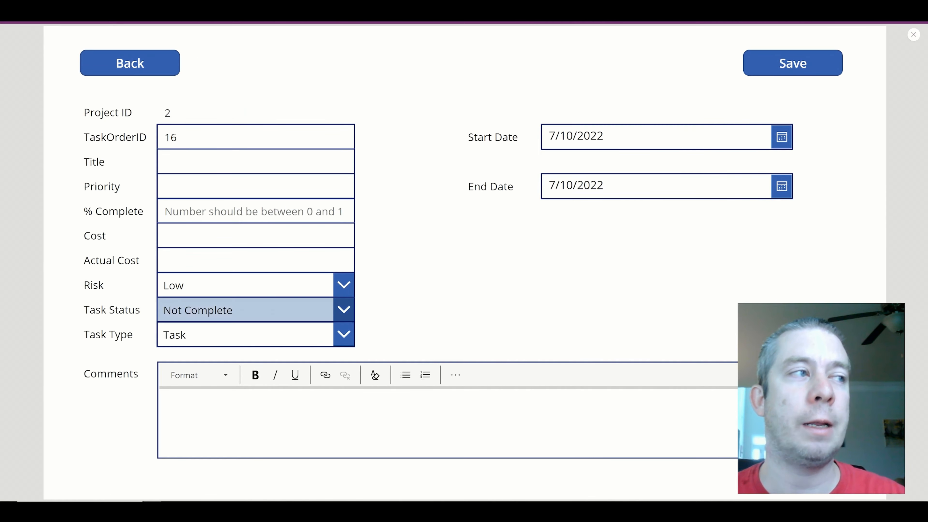
click(162, 65)
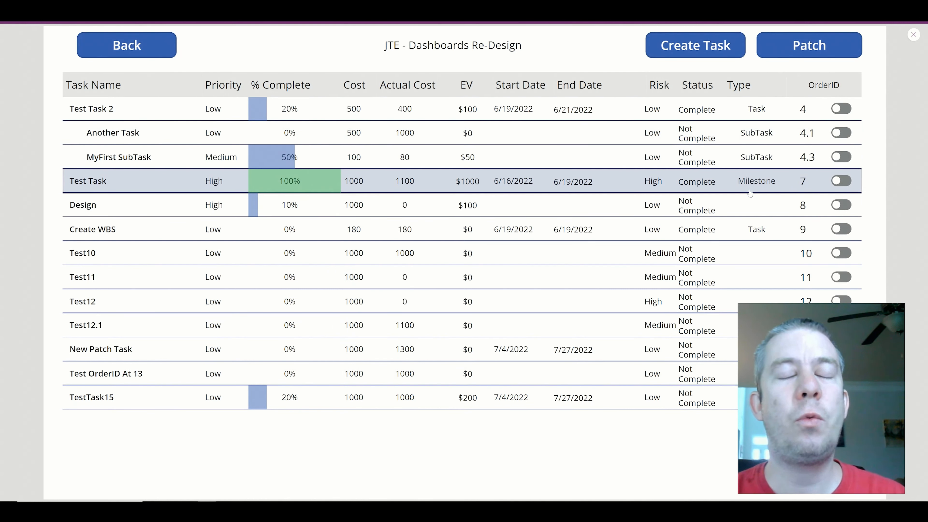
click(783, 55)
click(671, 51)
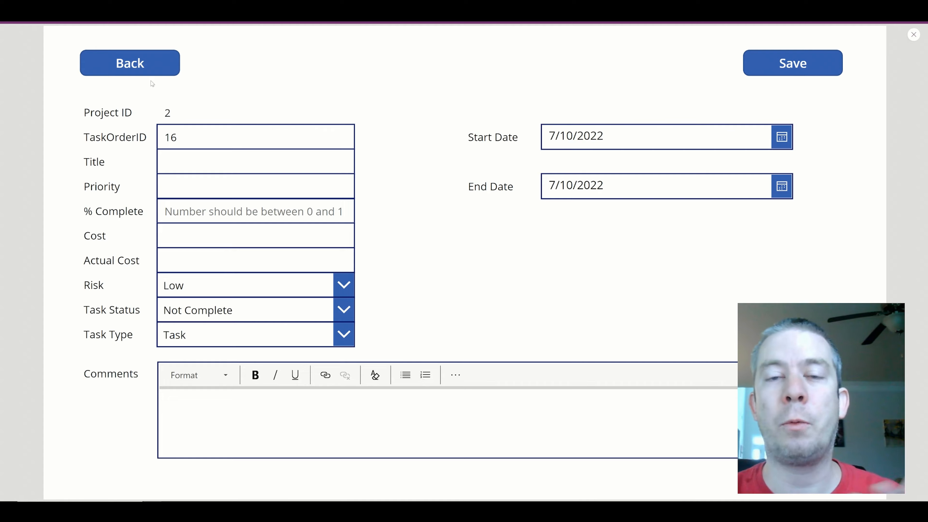
- Return to the task list and switch OrderID editing on and off again for the Another Task row
click(151, 69)
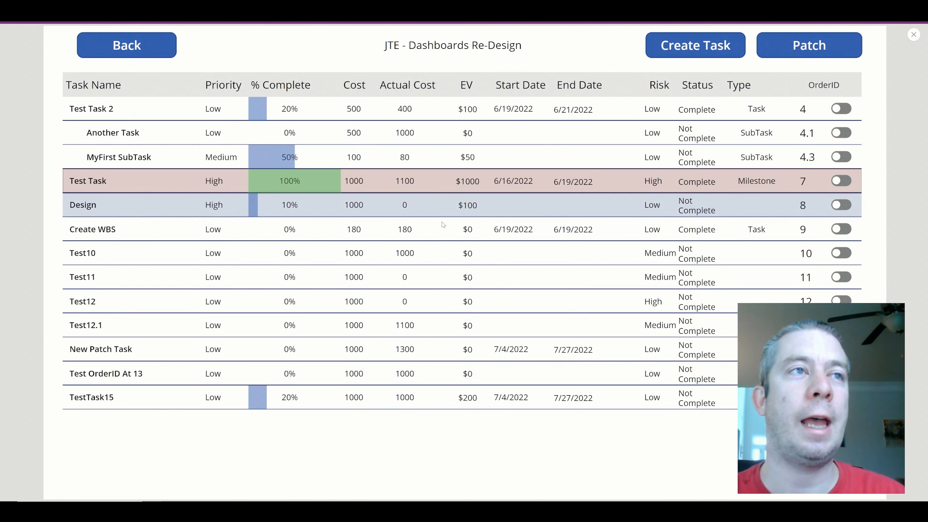
click(840, 134)
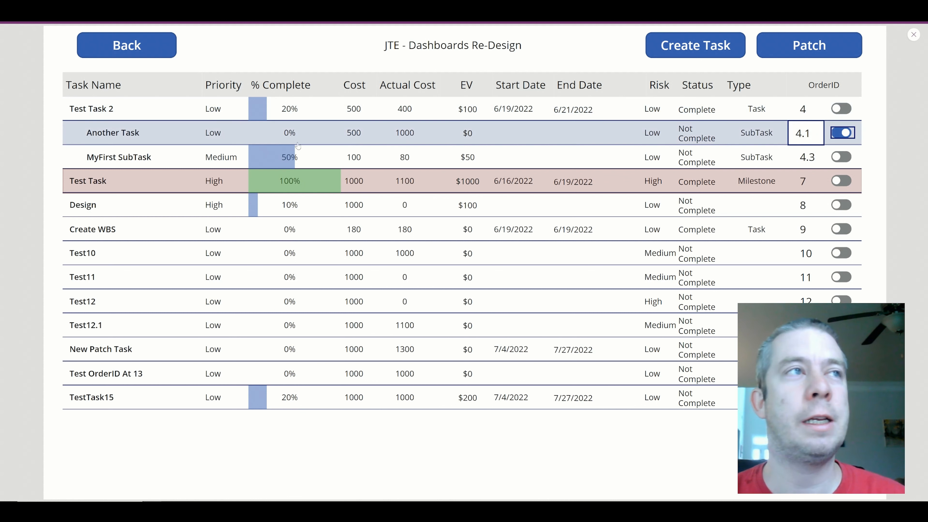
click(843, 134)
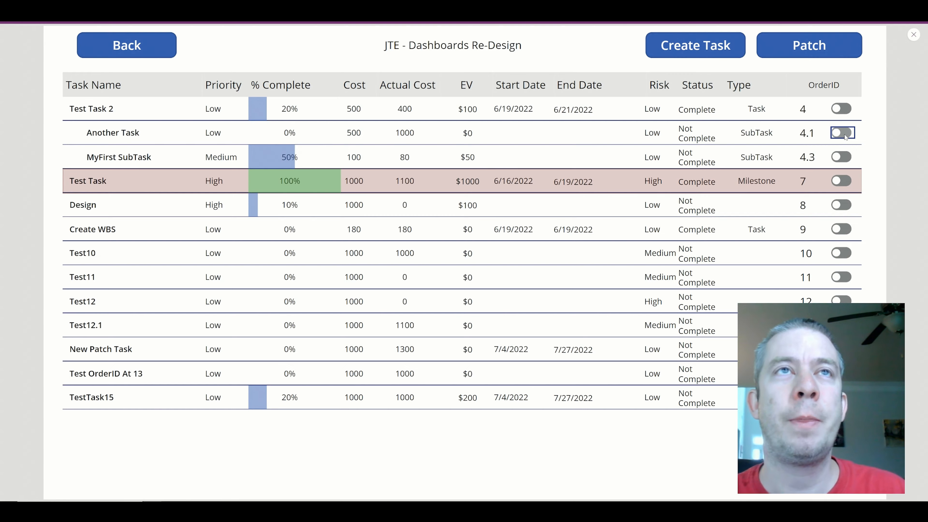
- Open the task creation form, leave the preview and examine the data source and record fields in the Save button's Patch formula
click(713, 47)
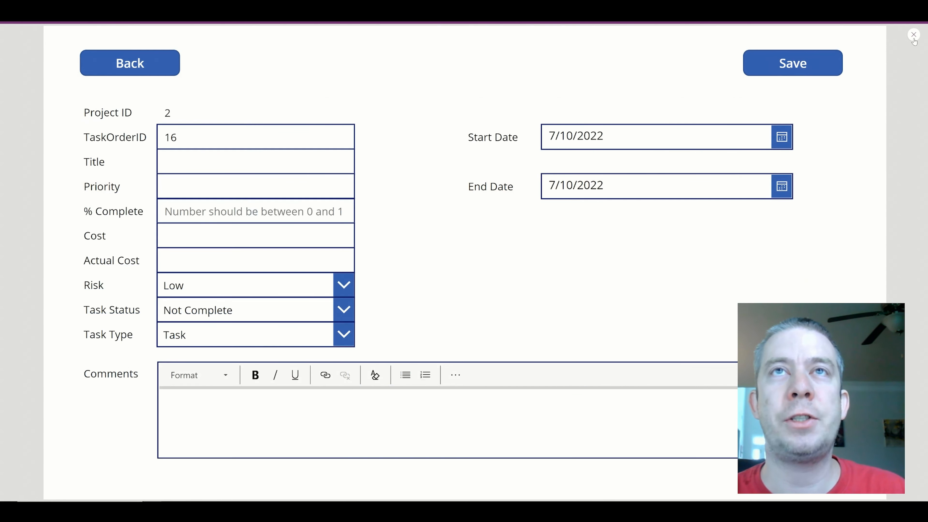
click(913, 34)
click(717, 121)
click(904, 63)
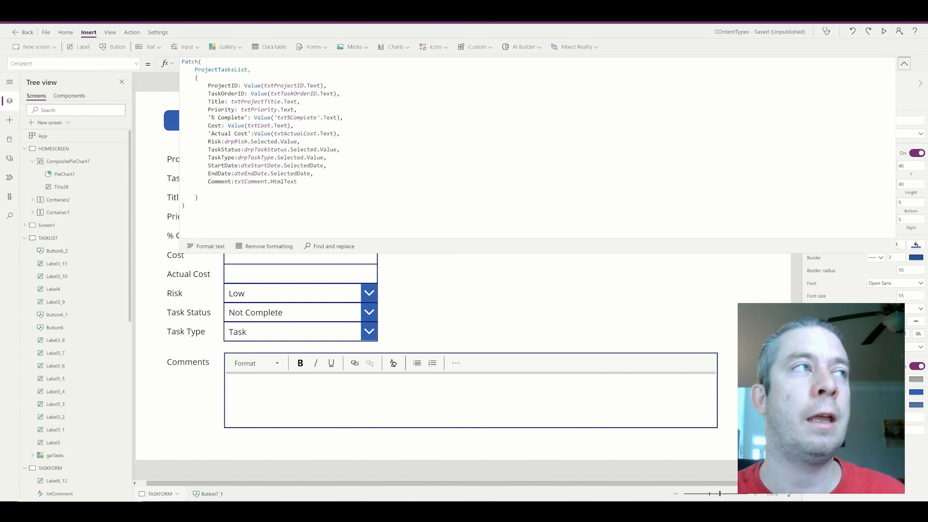
double_click(221, 70)
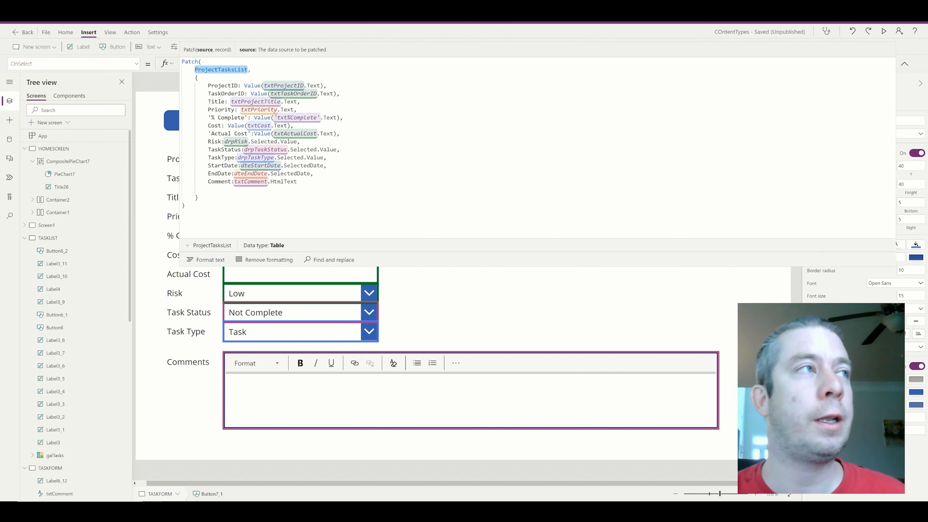
drag(190, 77, 185, 205)
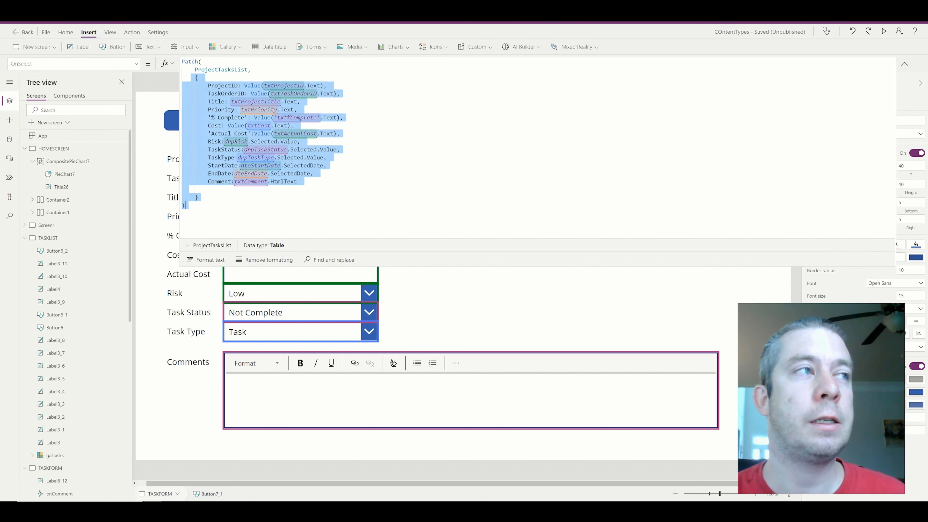
click(185, 205)
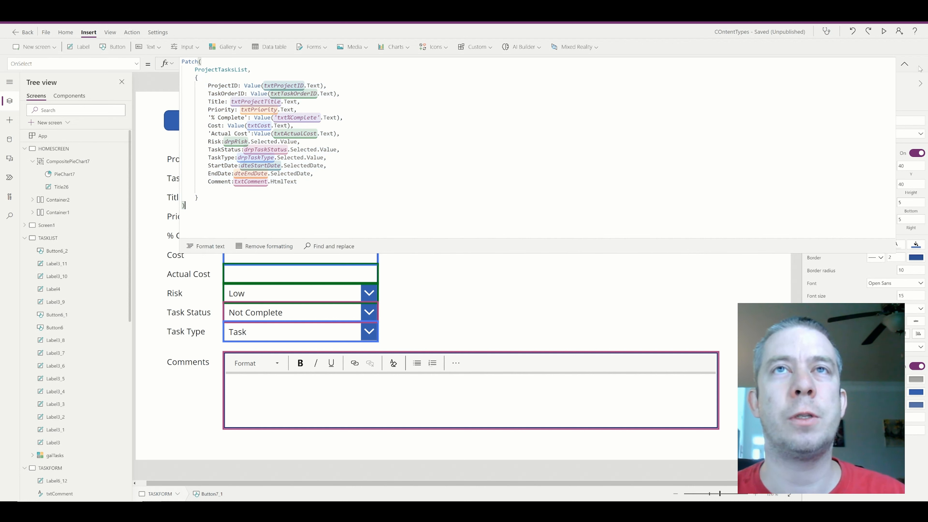
click(904, 64)
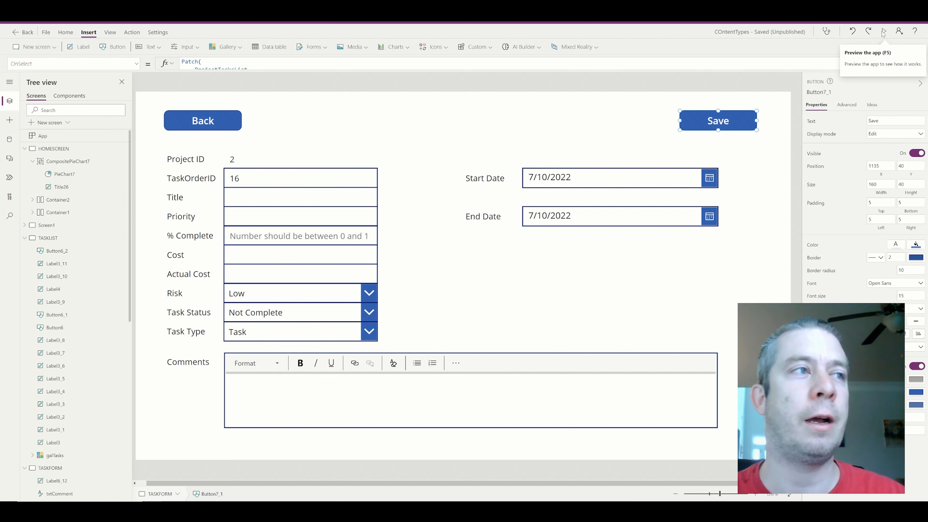
- Preview the app from the task form, return to the task list and close the preview there
click(884, 33)
click(172, 64)
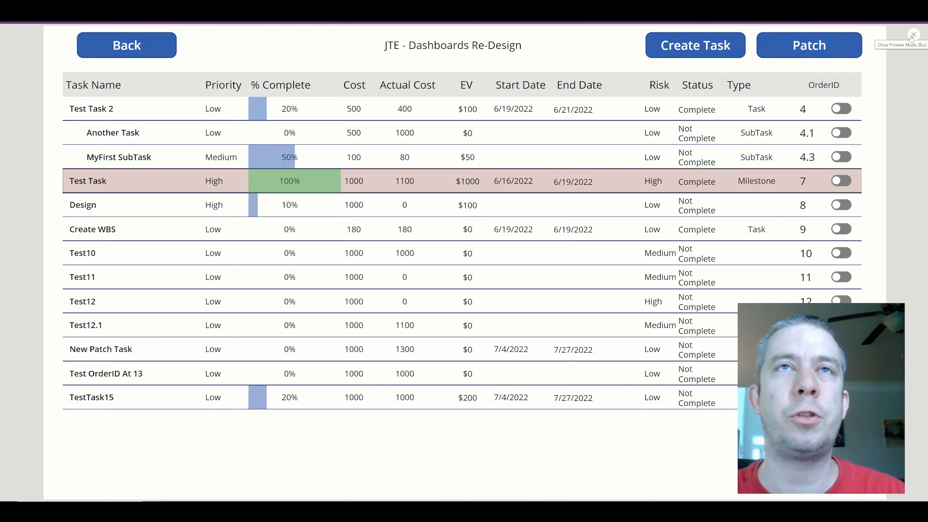
click(913, 35)
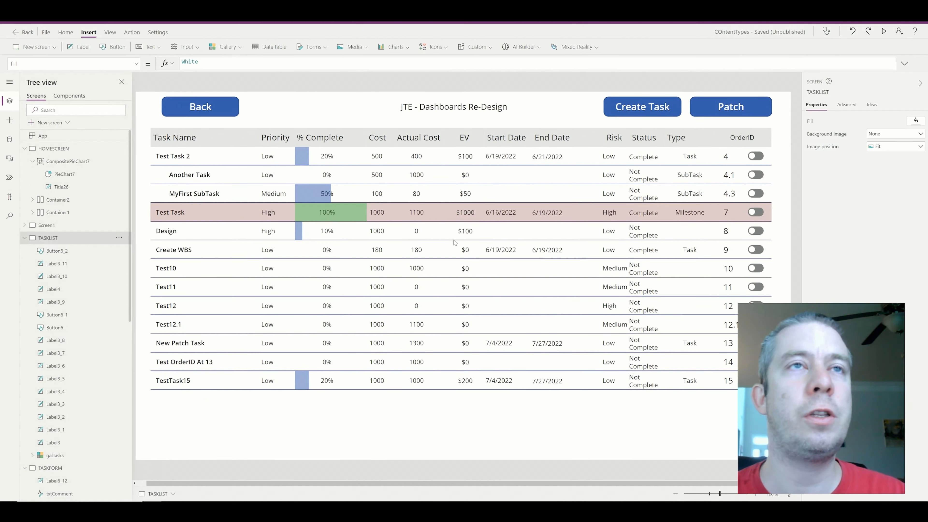
- Preview navigation from the task list to the home screen and back into the JTE - Dashboards Re-Design tasks
click(883, 31)
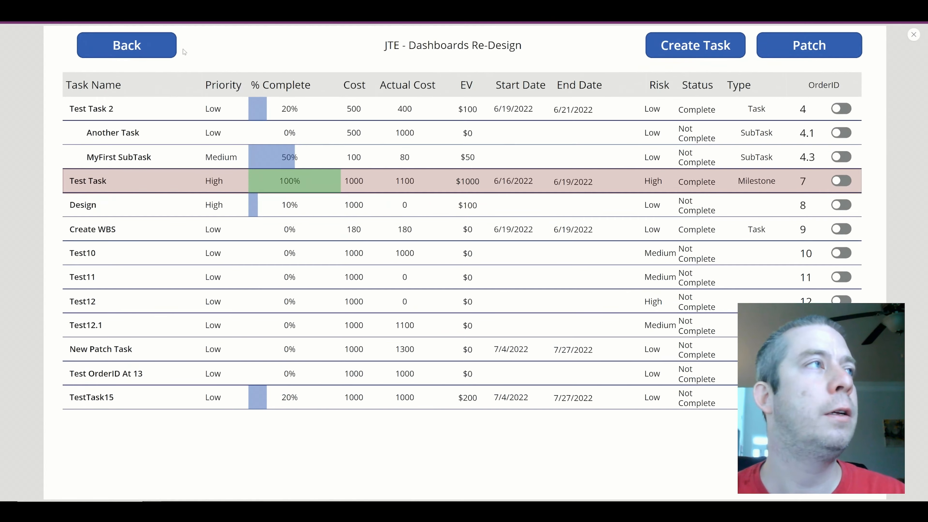
click(172, 49)
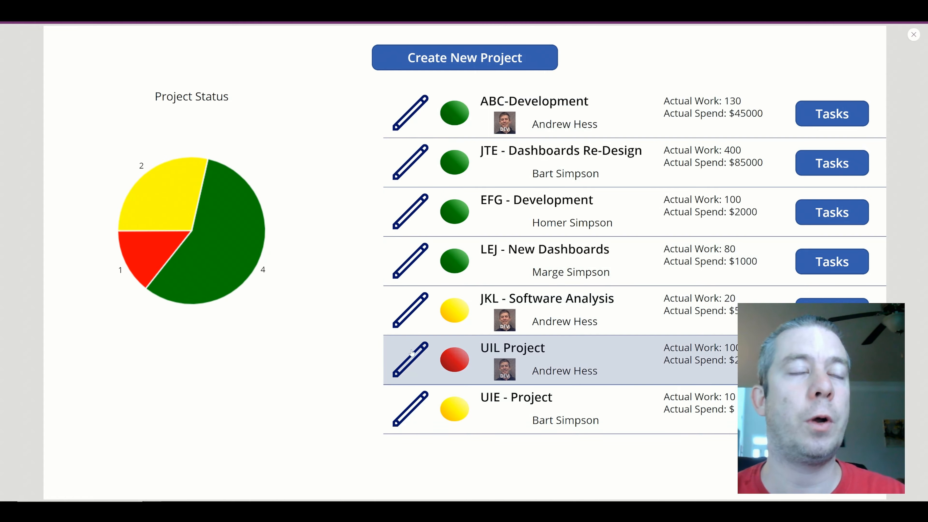
click(818, 174)
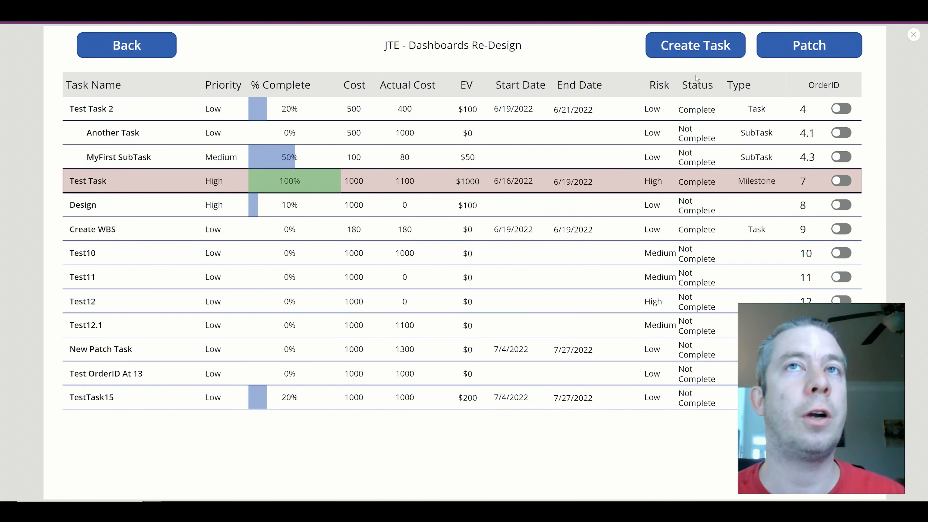
click(913, 34)
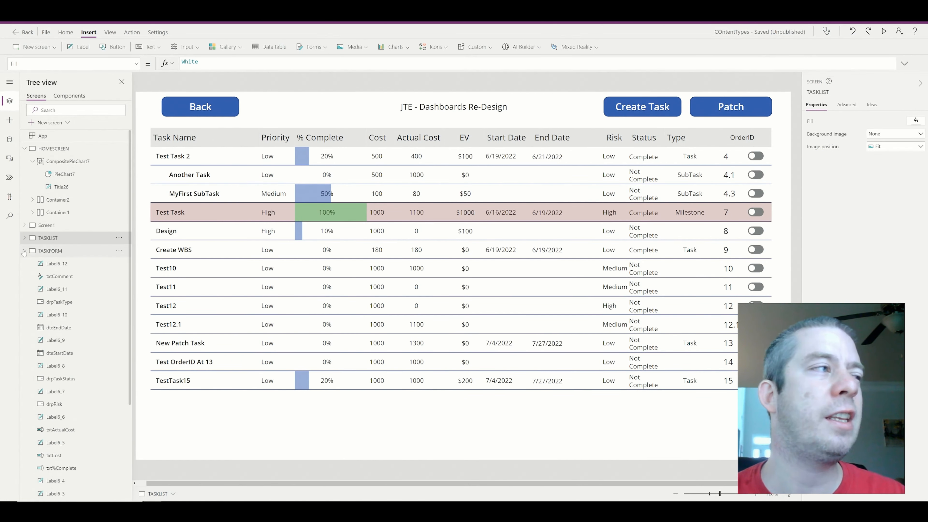
- Collapse the TASKLIST and TASKFORM screens in the tree and add a new blank screen to the app
click(24, 238)
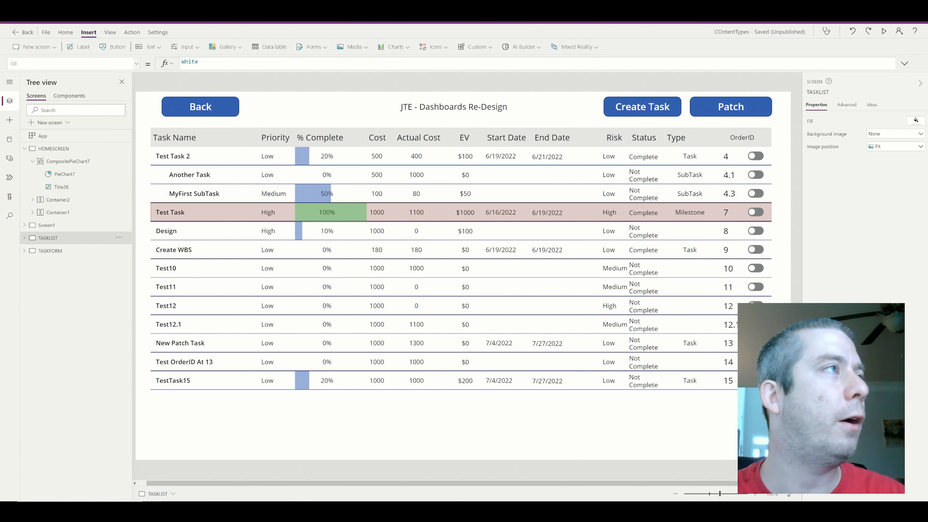
click(51, 49)
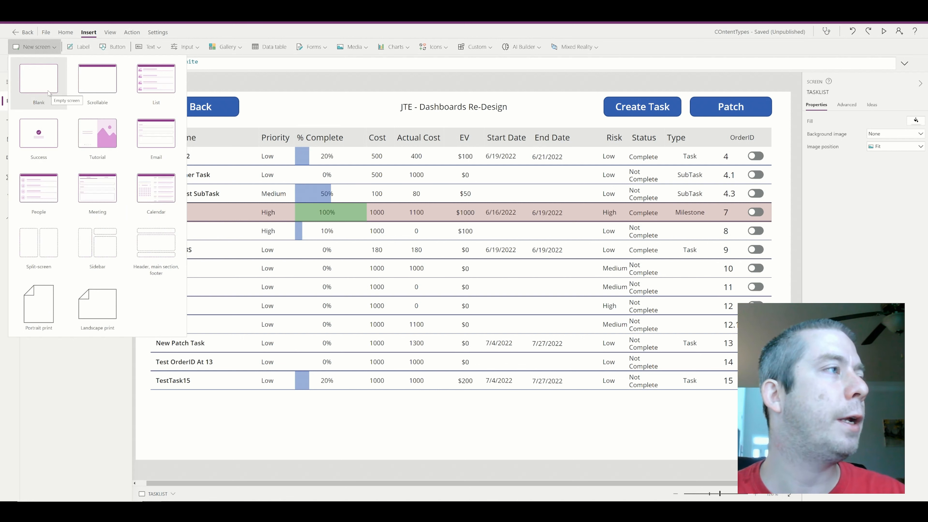
click(32, 86)
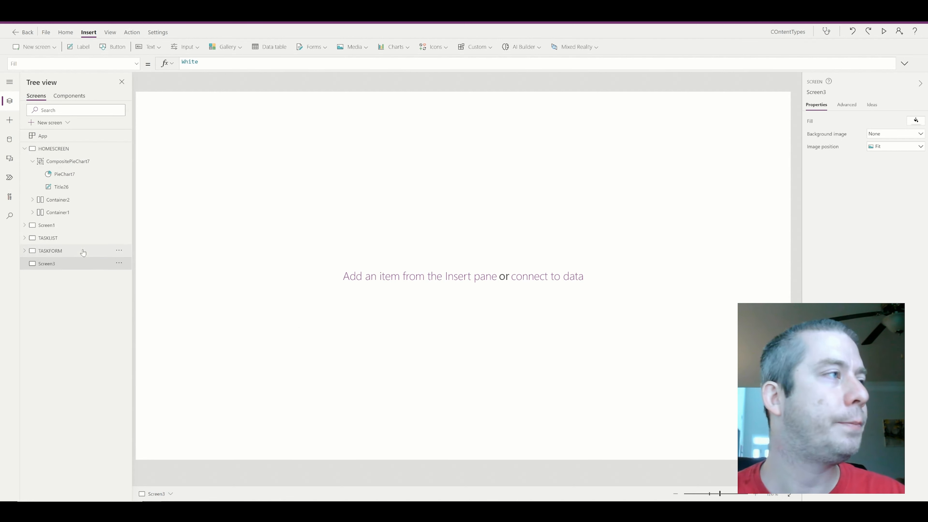
- Add a button to the TASKLIST screen and place it between the Back button and the project title
click(54, 238)
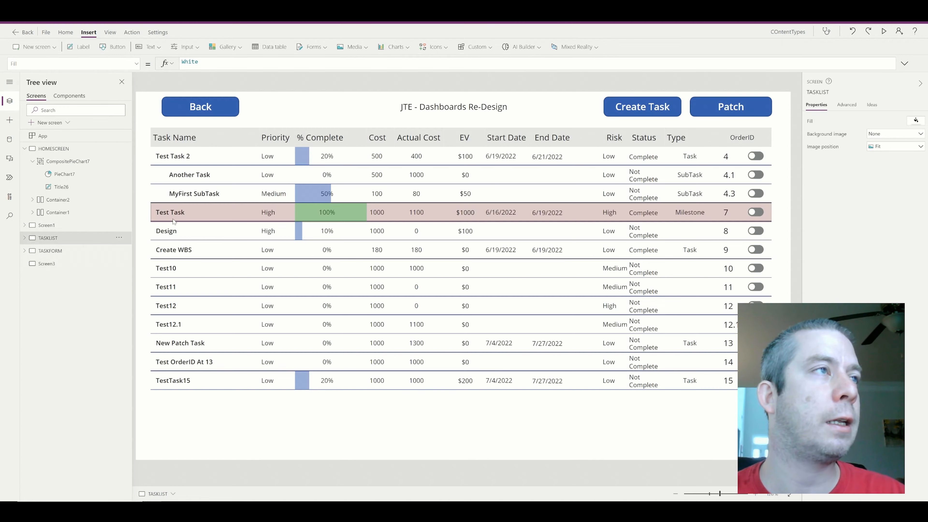
click(185, 49)
click(250, 118)
drag(219, 121, 331, 108)
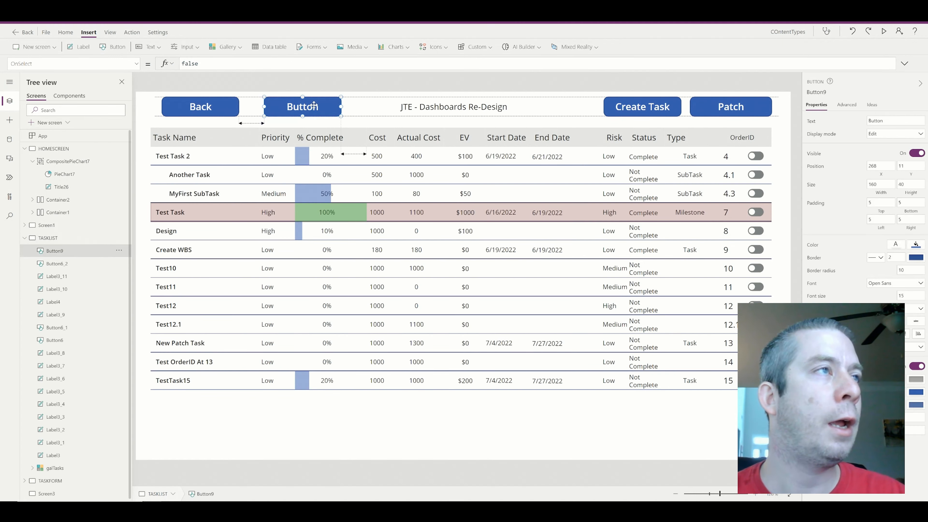
- Replace the new button's OnSelect value with the start of a Navigate( formula
key(ctrl+a)
text(N)
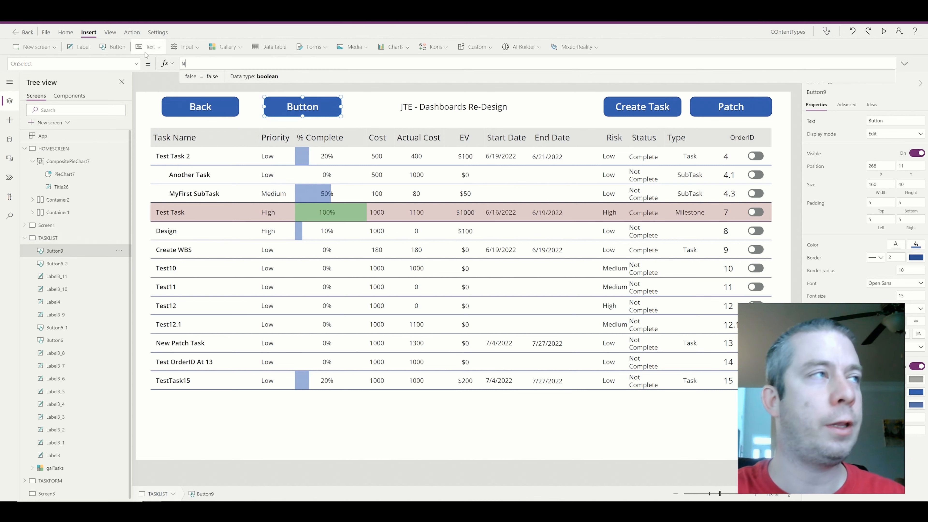
text(avigate()
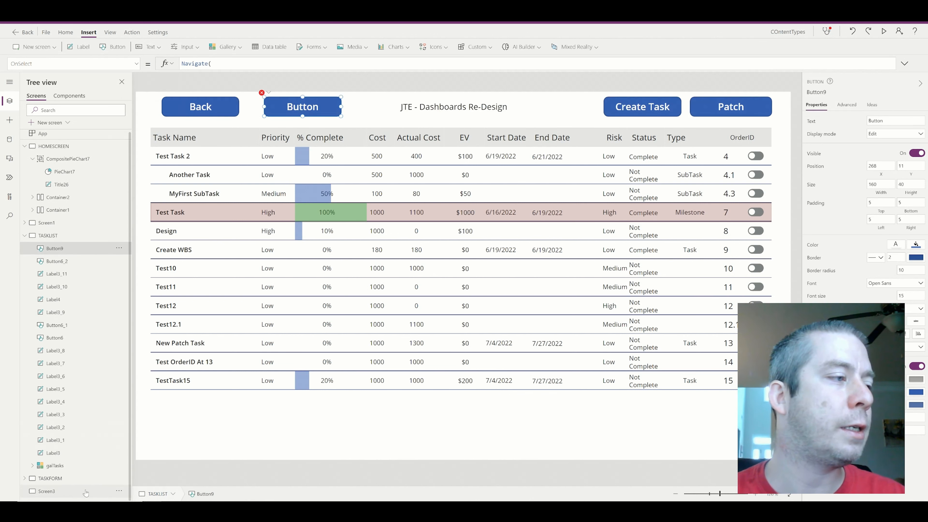
- Rename the blank Screen3 as TASKCHARTS
click(106, 492)
click(119, 491)
click(153, 462)
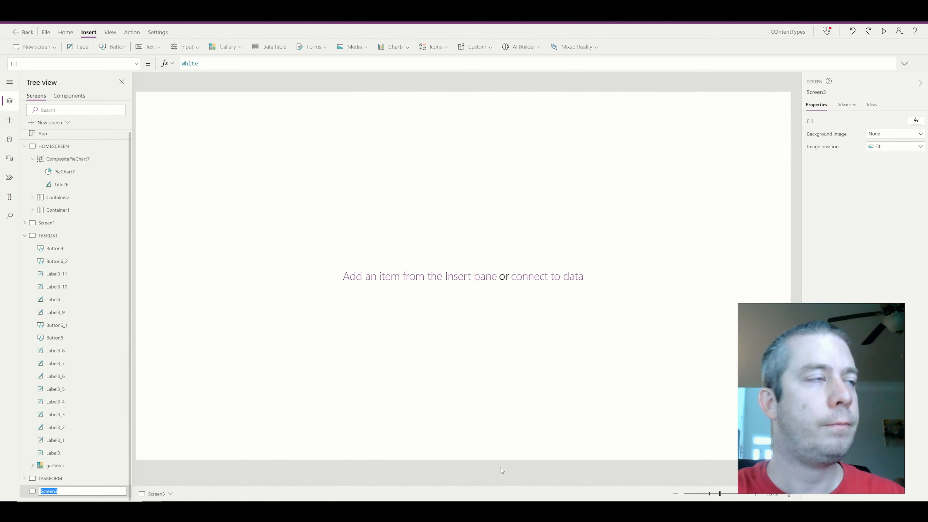
text(CH)
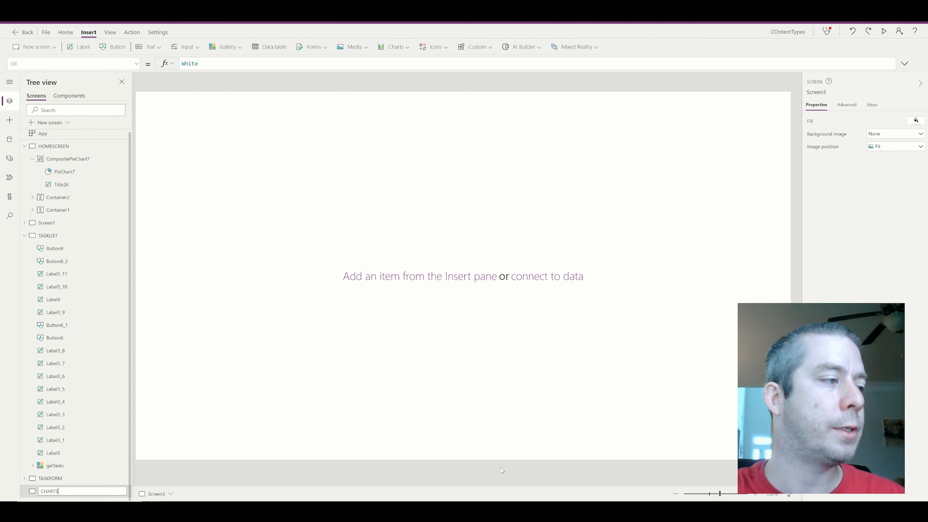
text(ART)
key(BackSpace)
key(BackSpace)
key(BackSpace)
key(BackSpace)
key(BackSpace)
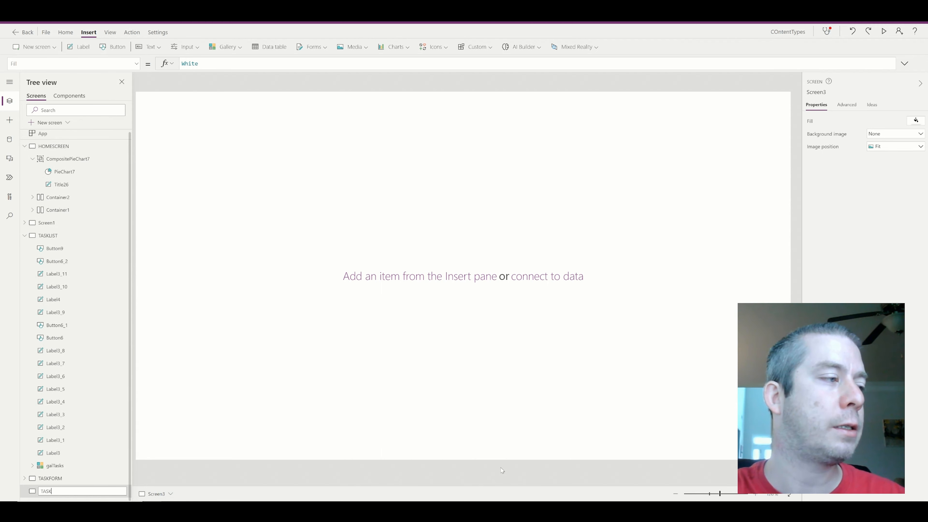
text(TASKCHARTS)
key(Return)
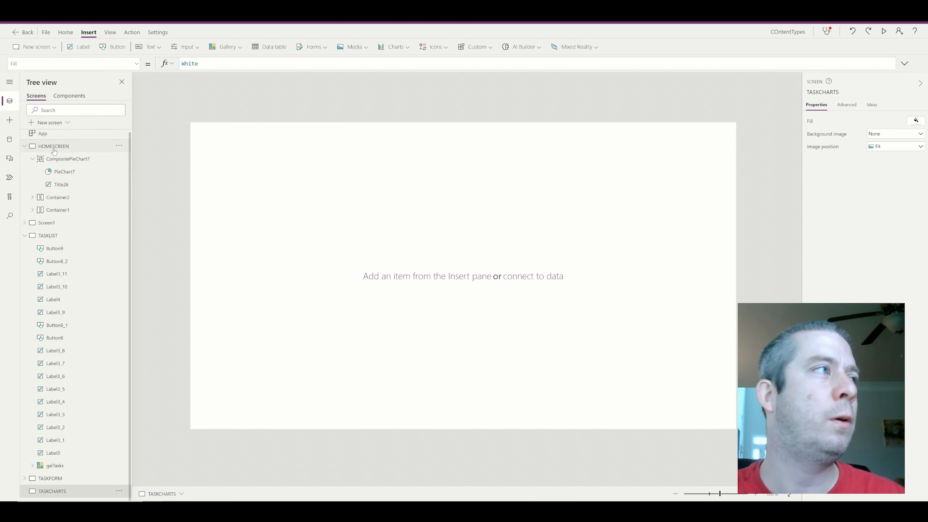
- Return to the TASKLIST screen and complete the new button's OnSelect formula as Navigate(TASKCHARTS,Fade)
click(55, 236)
click(301, 123)
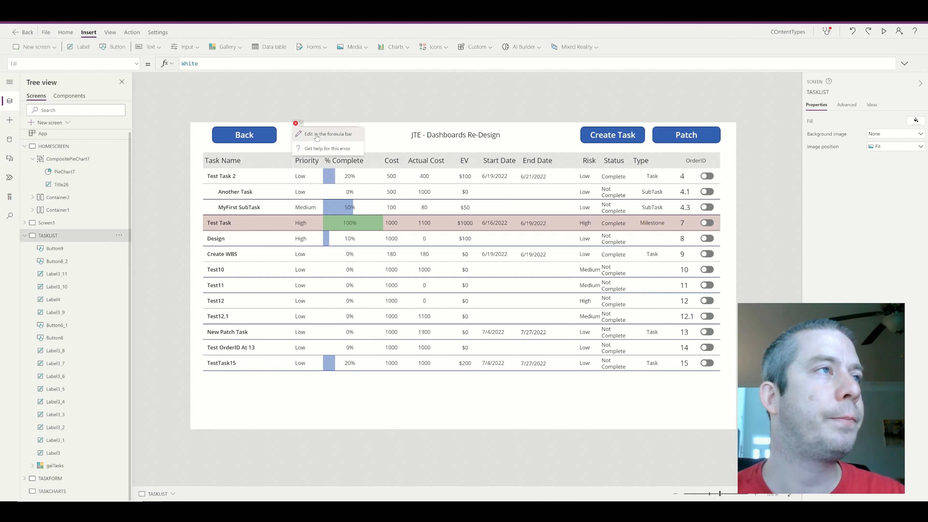
click(314, 134)
click(232, 66)
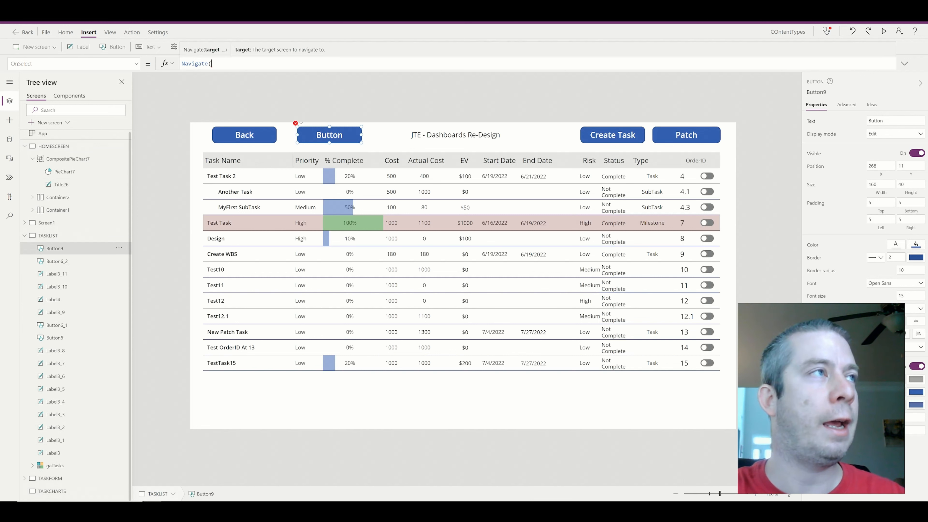
text(TASKCH)
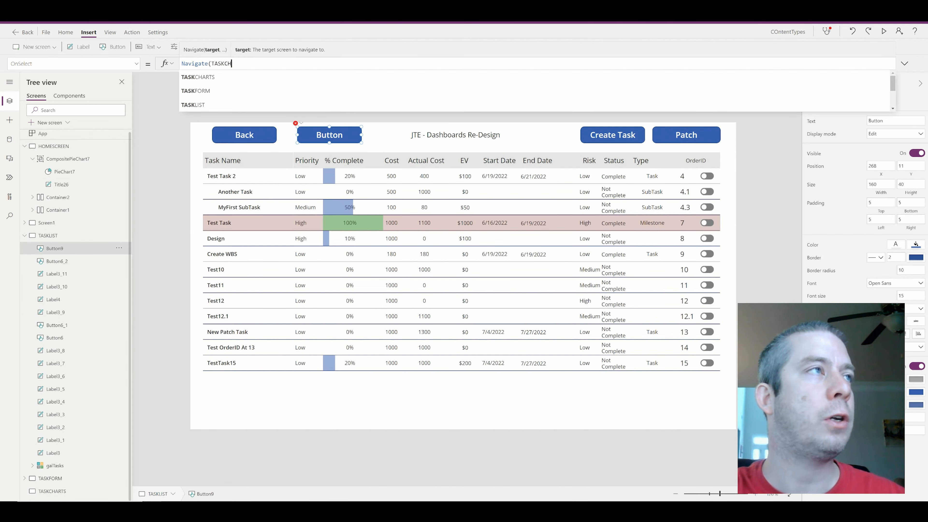
text(ARTS,Fade))
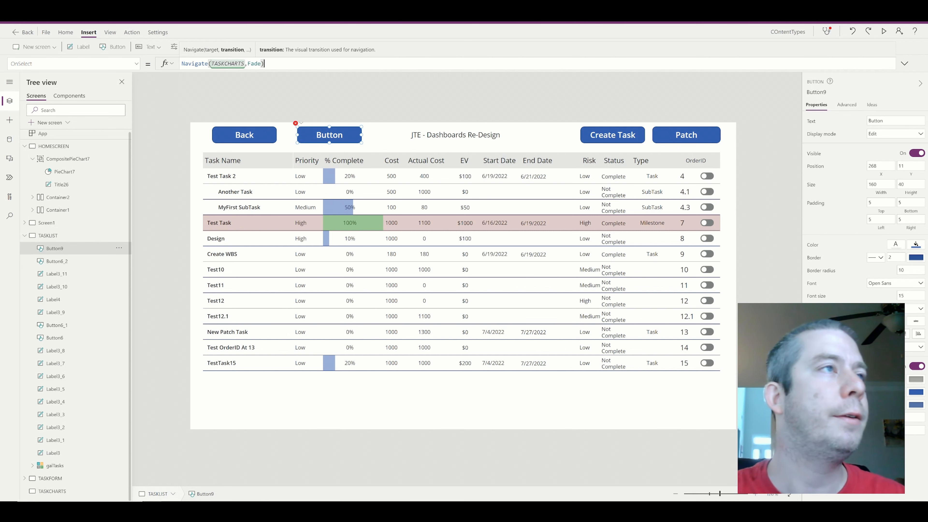
click(750, 202)
- Change the new navigation button's text to Charts
click(881, 121)
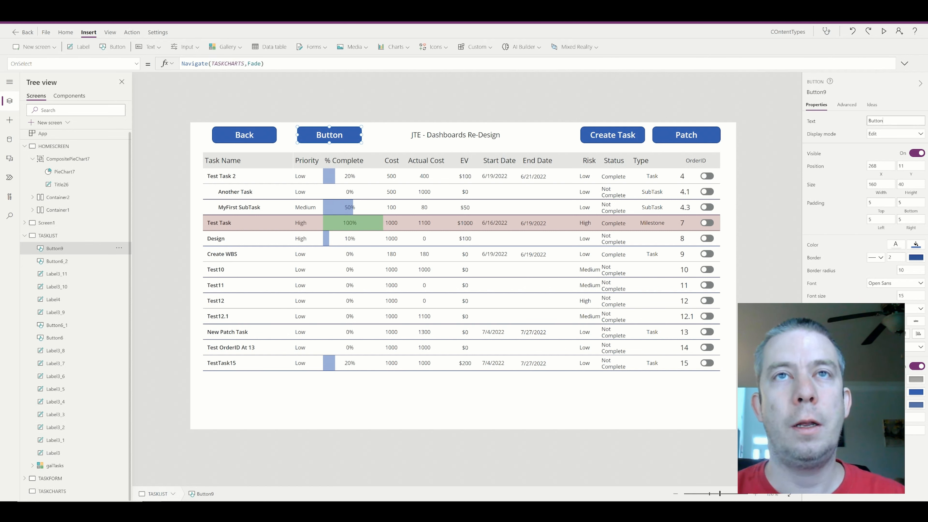
text(hart)
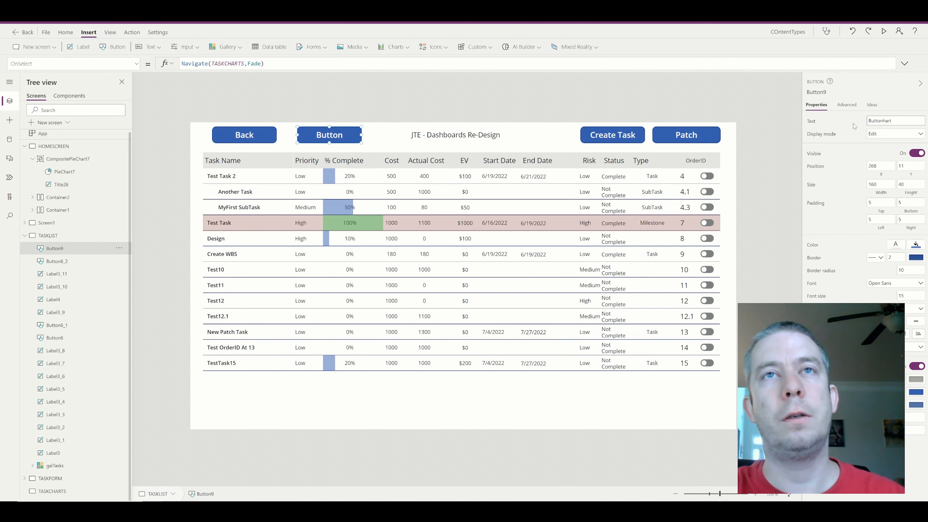
key(BackSpace)
key(BackSpace)
key(BackSpace)
key(BackSpace)
key(BackSpace)
key(BackSpace)
key(BackSpace)
key(BackSpace)
key(BackSpace)
key(BackSpace)
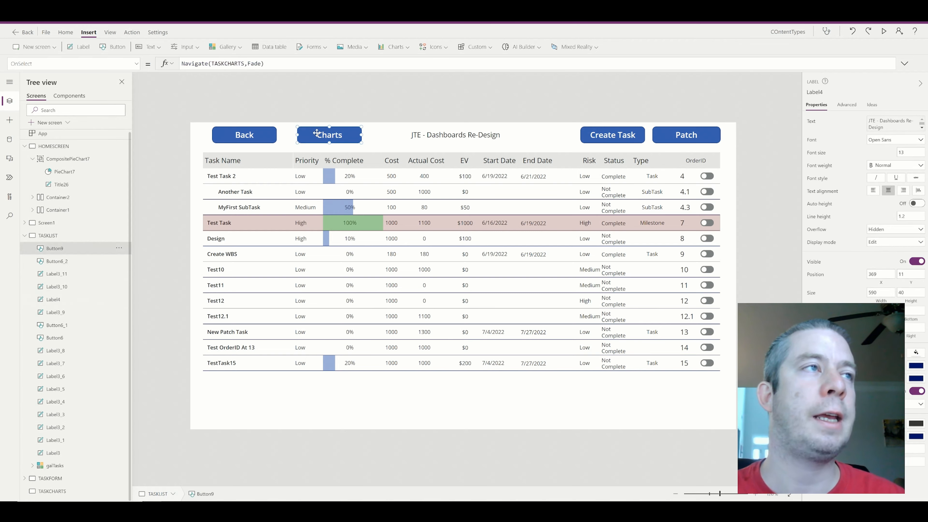
- Preview the app, follow the Charts button from the task list to the TASKCHARTS screen, and close the preview
click(884, 33)
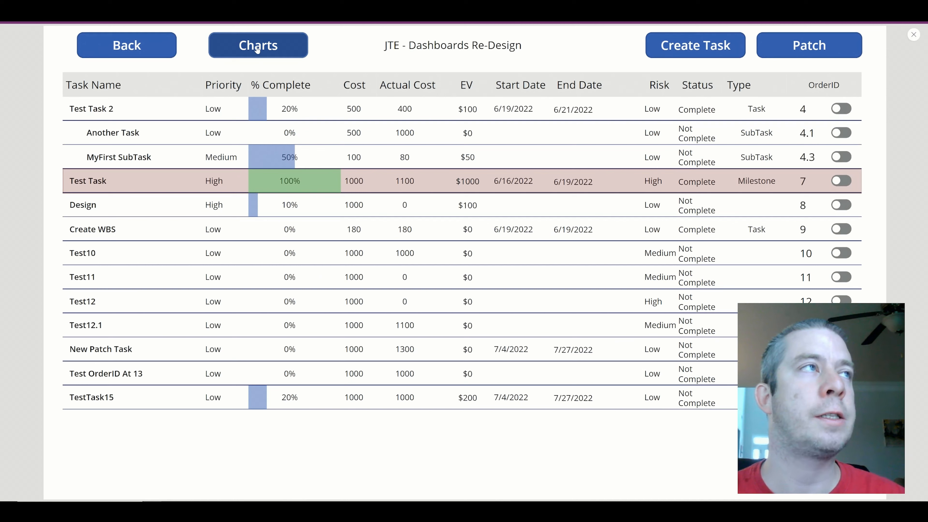
click(258, 47)
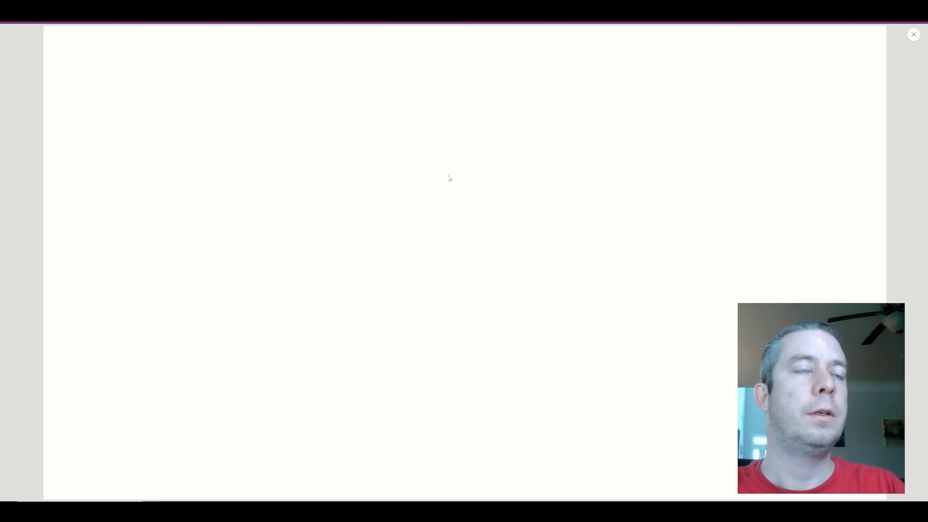
click(913, 35)
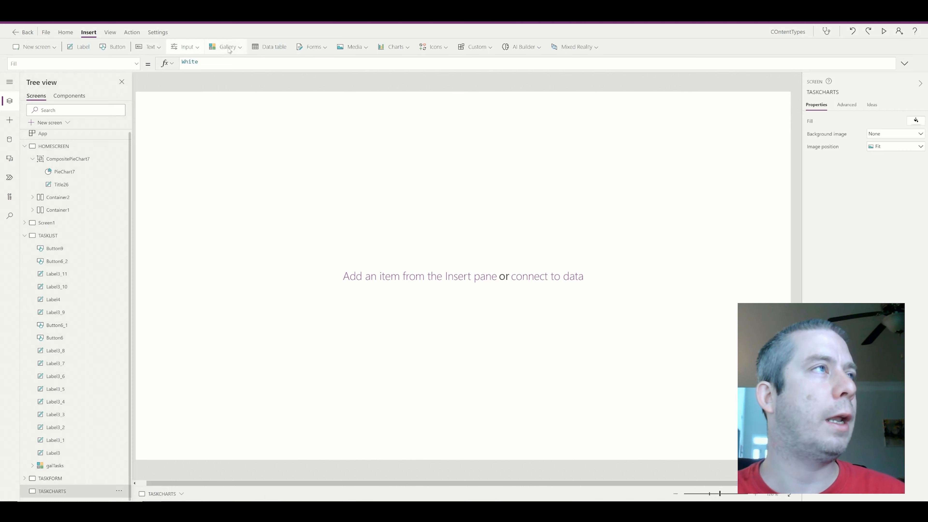
- Insert a line chart on the TASKCHARTS screen and stretch it across the full width of the screen's upper half
click(394, 47)
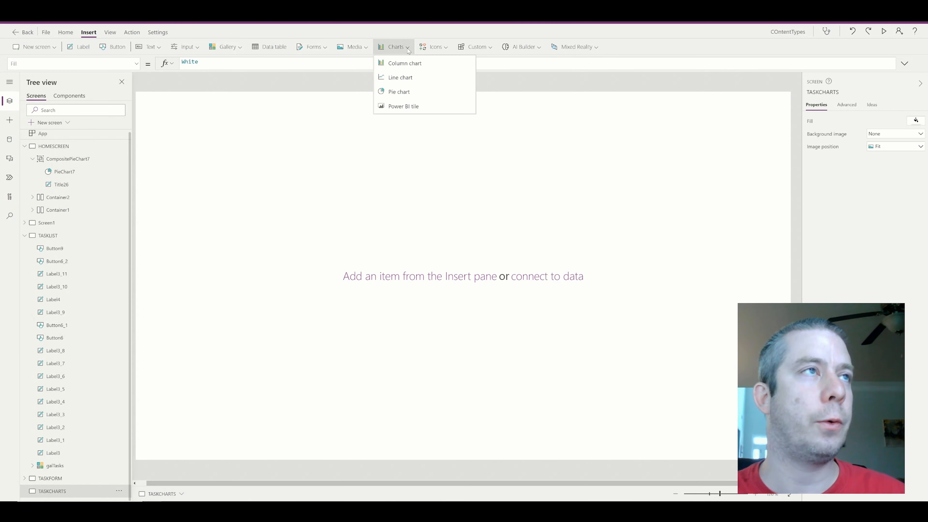
click(399, 77)
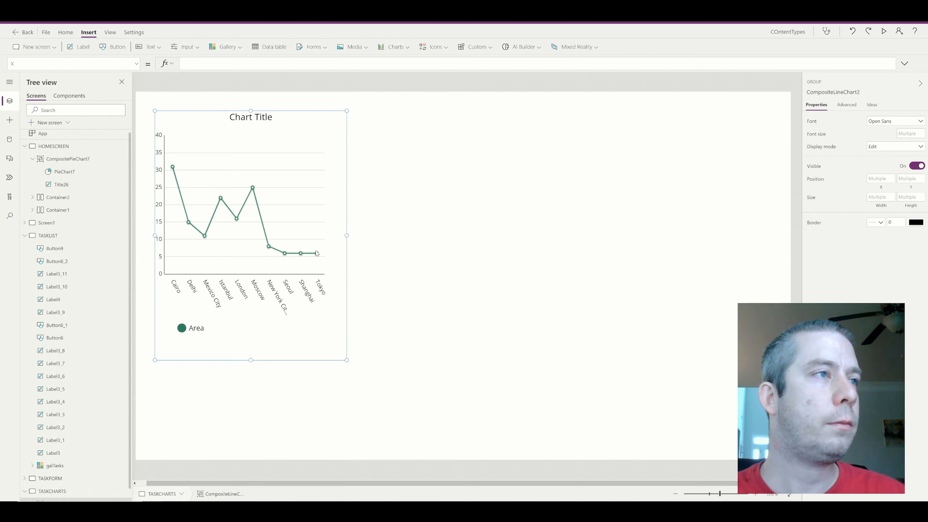
drag(252, 360, 250, 259)
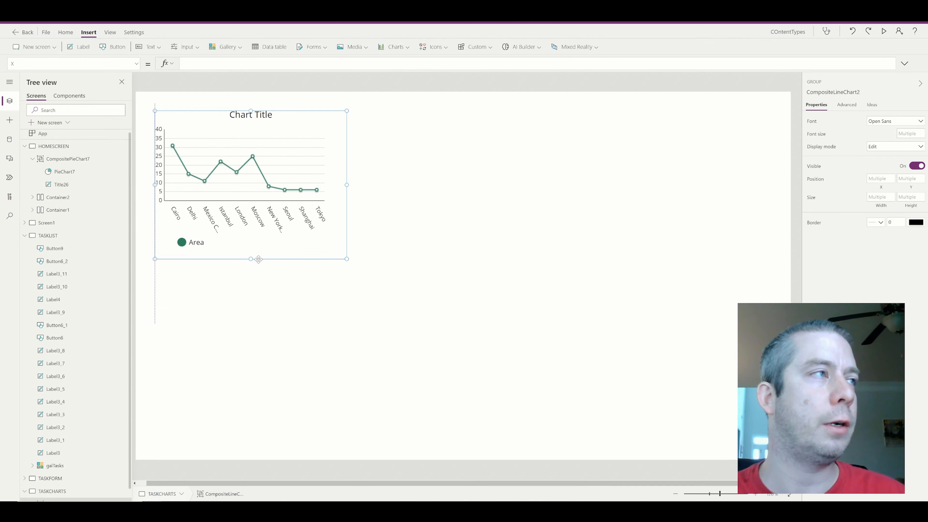
drag(349, 185, 771, 215)
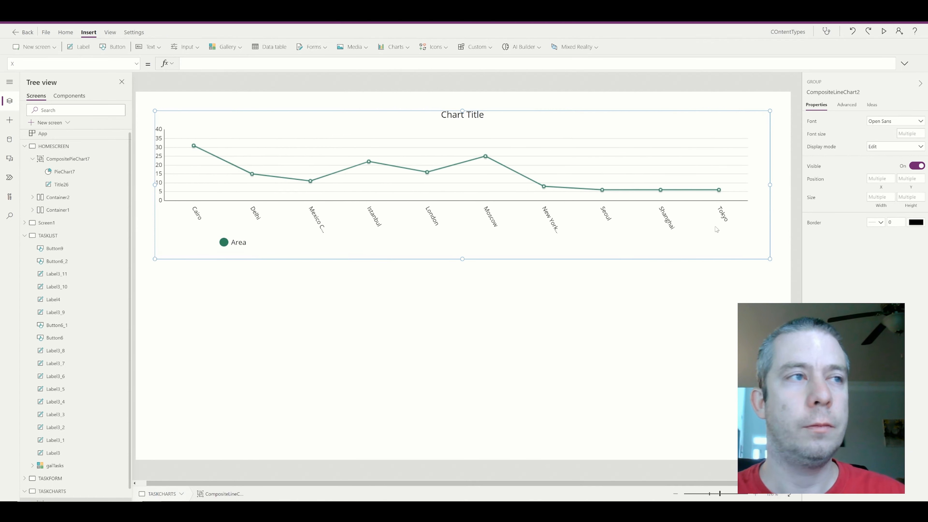
drag(463, 260, 463, 300)
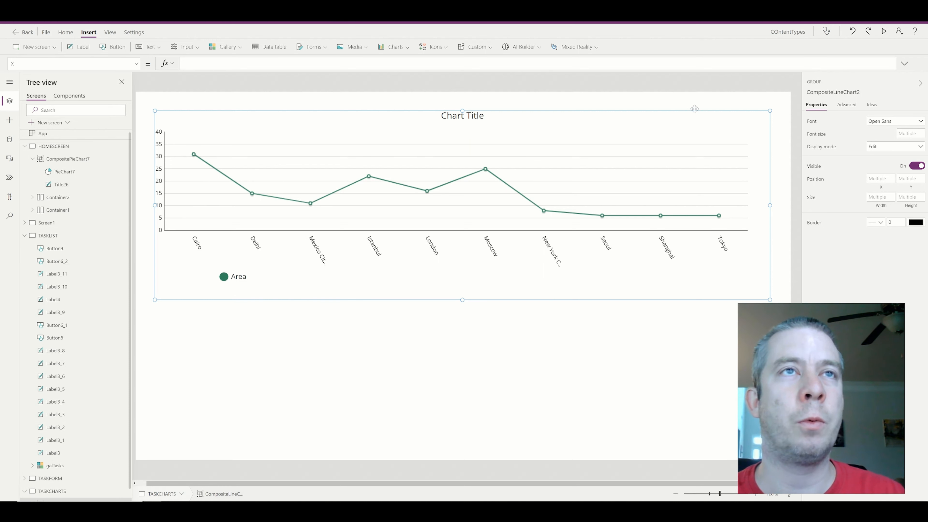
drag(696, 109, 696, 111)
- Insert a pie chart without title or legend below the line chart, about 1251 by 413 at X 55, Y 349
click(225, 47)
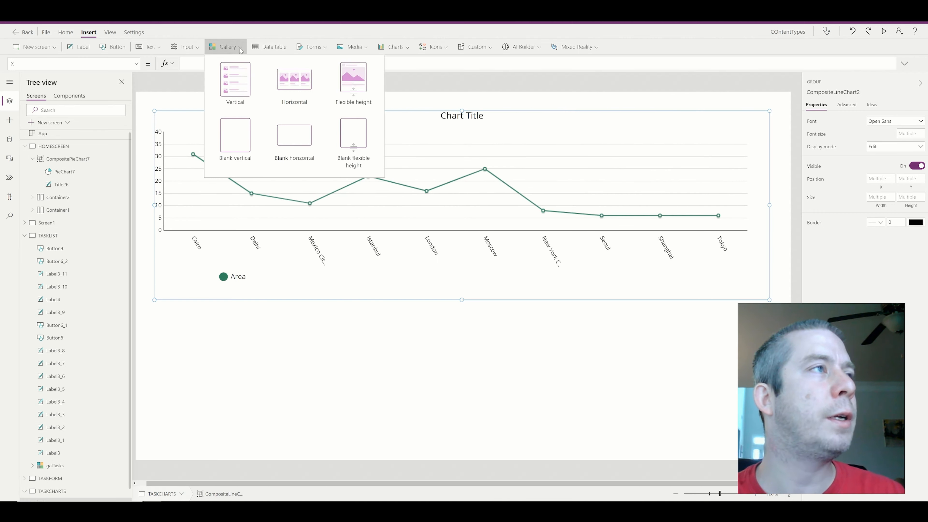
click(314, 48)
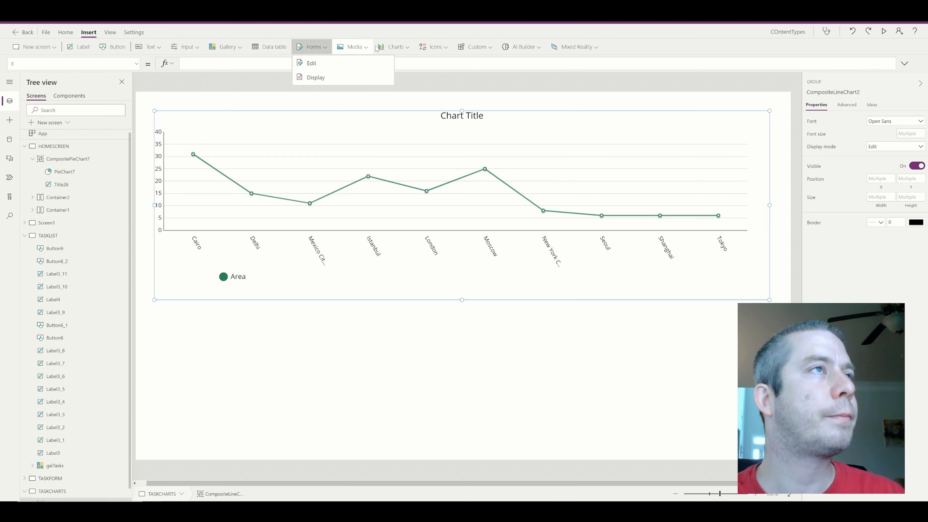
click(398, 48)
click(399, 92)
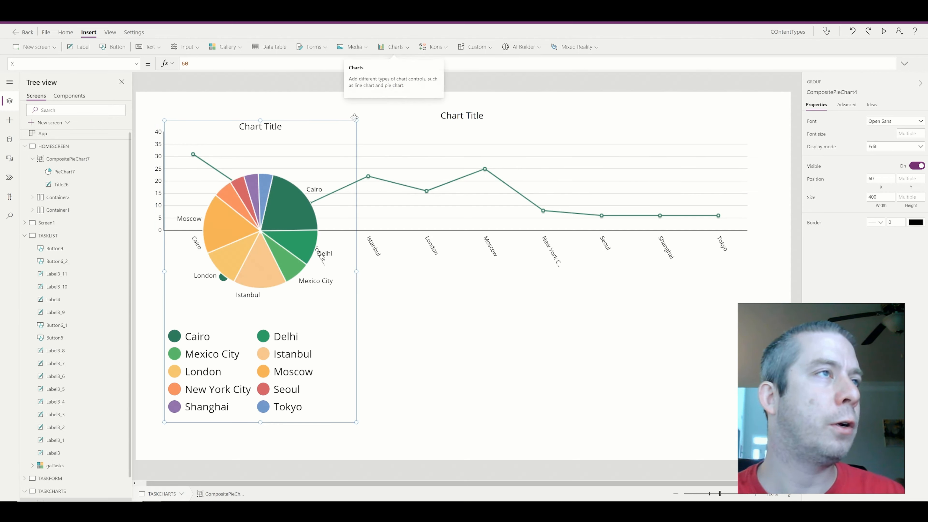
drag(357, 121, 330, 300)
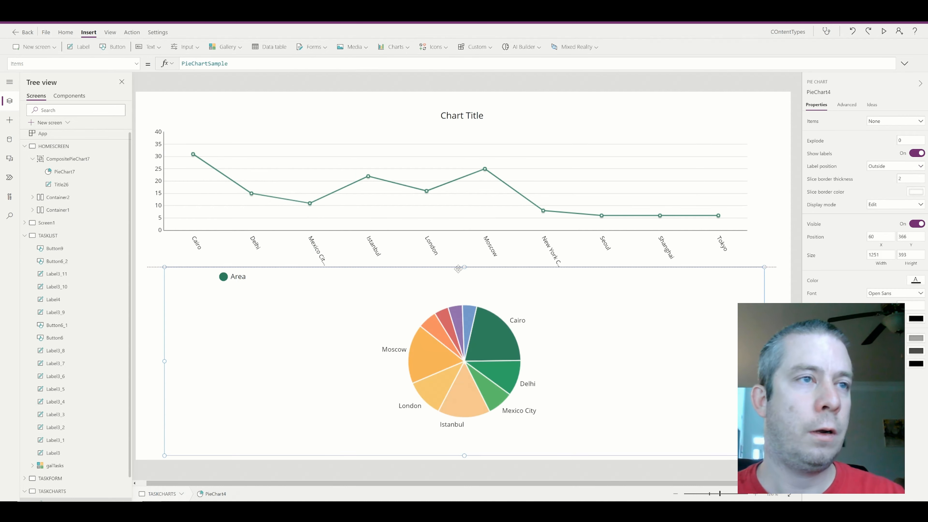
drag(464, 268, 464, 256)
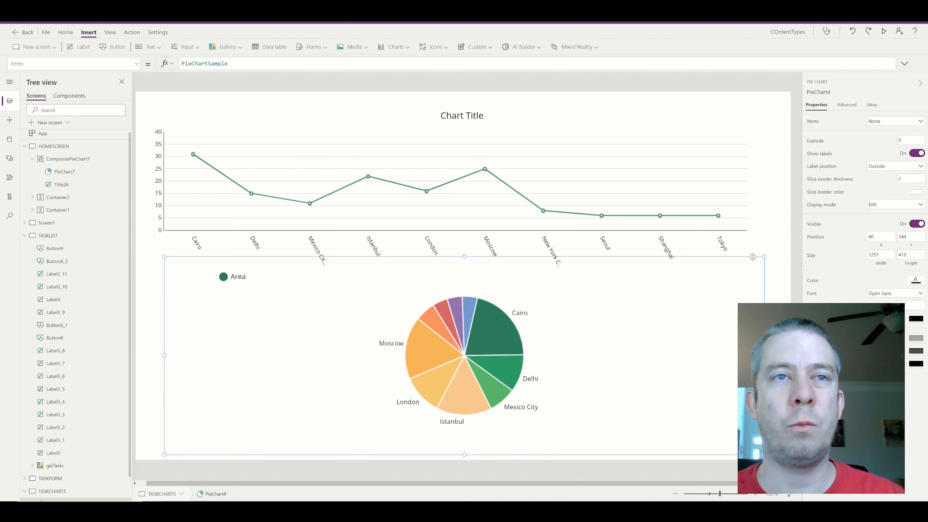
drag(754, 257, 752, 260)
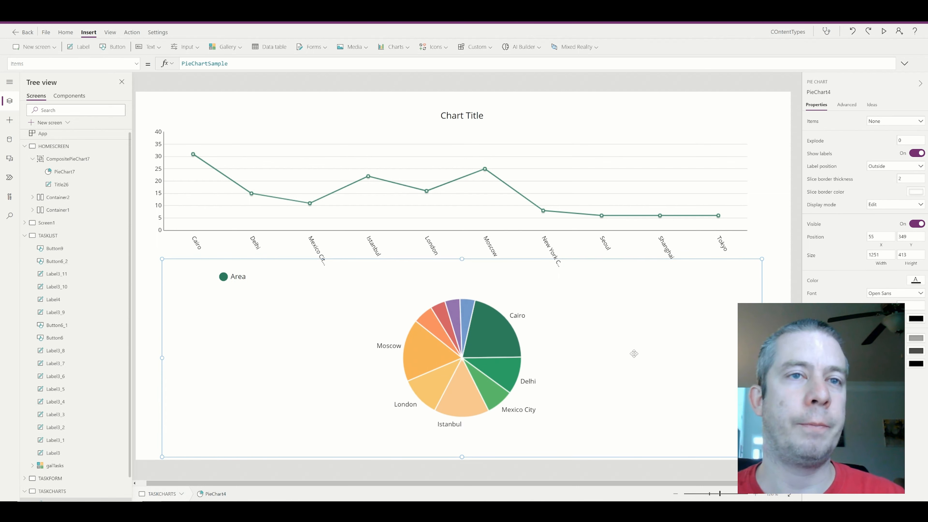
click(782, 304)
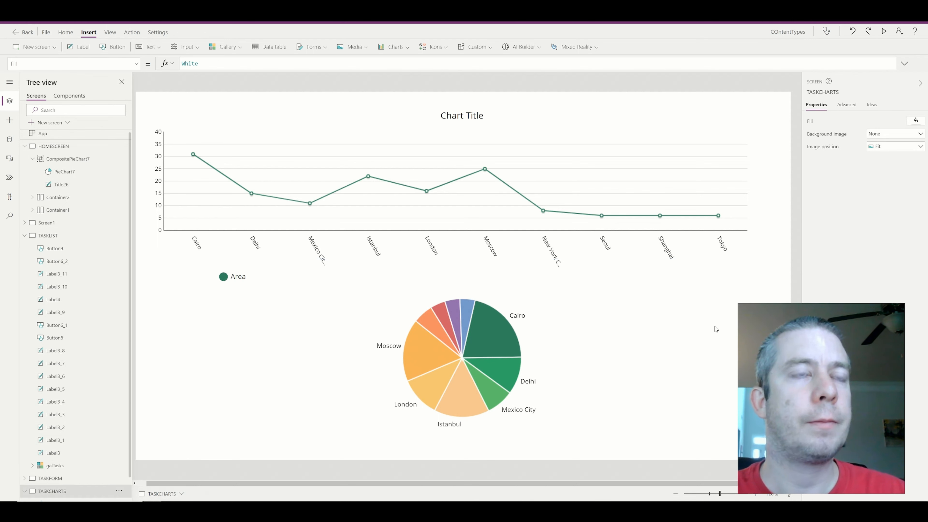
- Remove the line chart and enlarge the pie chart to fill the screen, about 1251 by 747
click(750, 170)
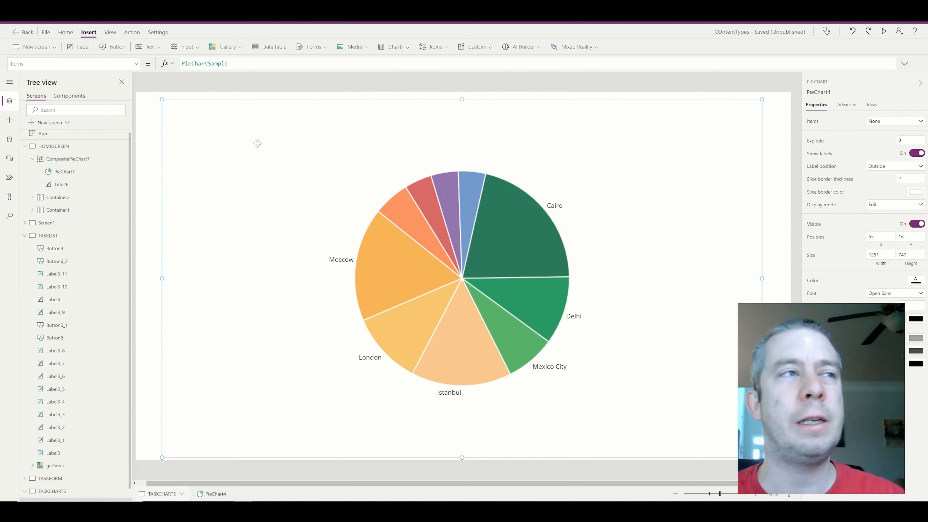
- Select the TASKCHARTS screen and open its OnVisible formula
scroll(73, 329, down, 1)
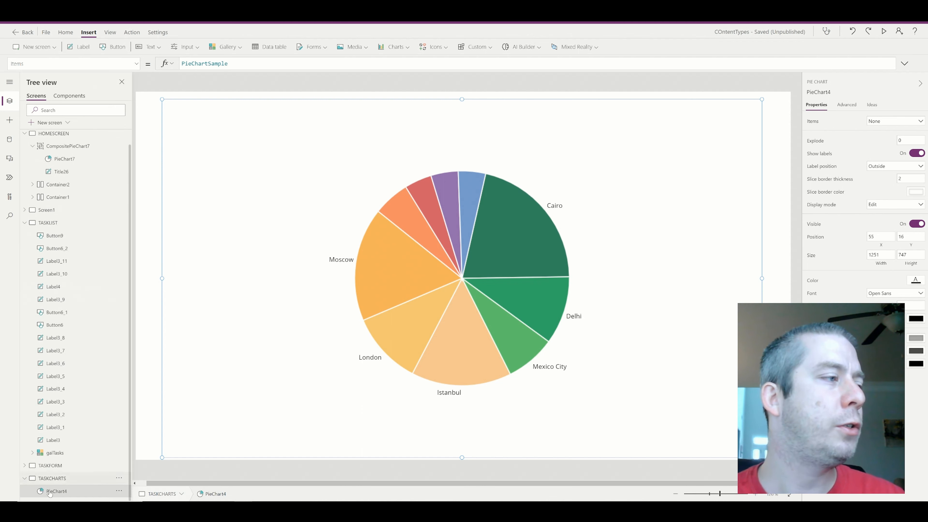
click(57, 482)
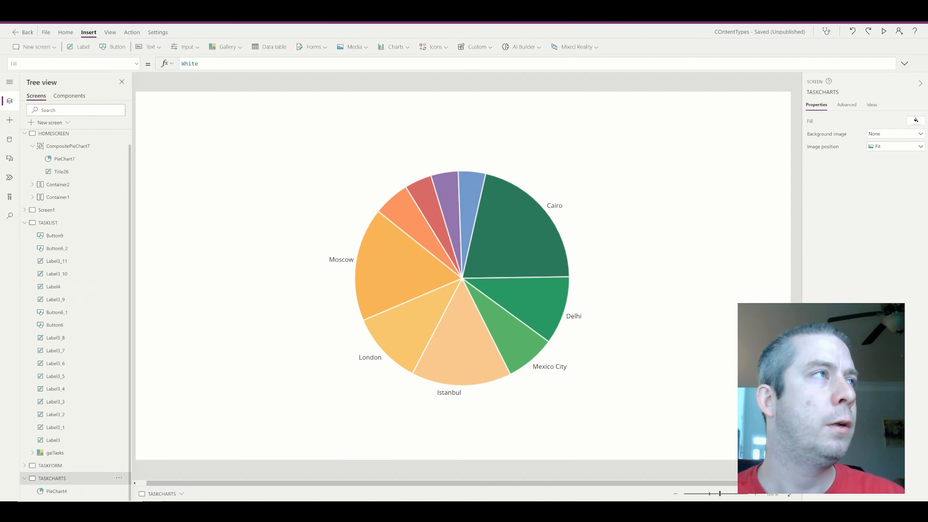
click(136, 64)
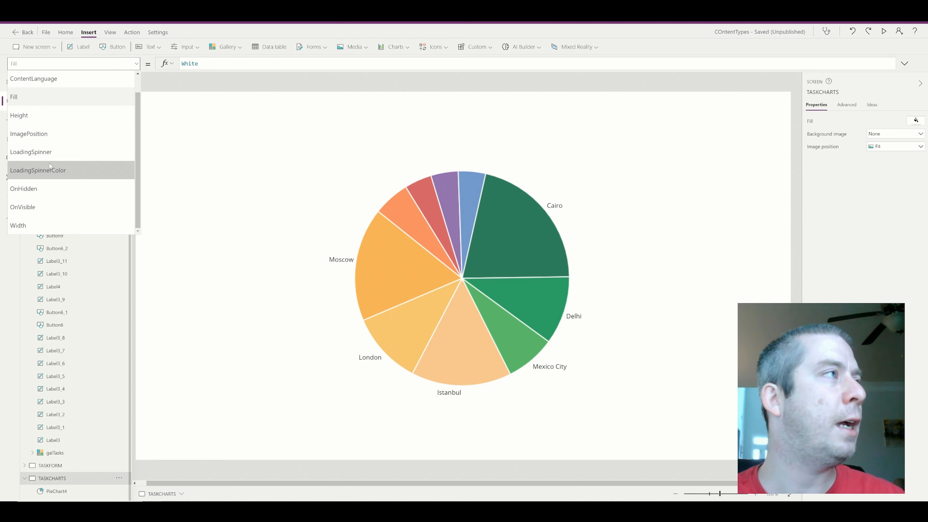
click(40, 207)
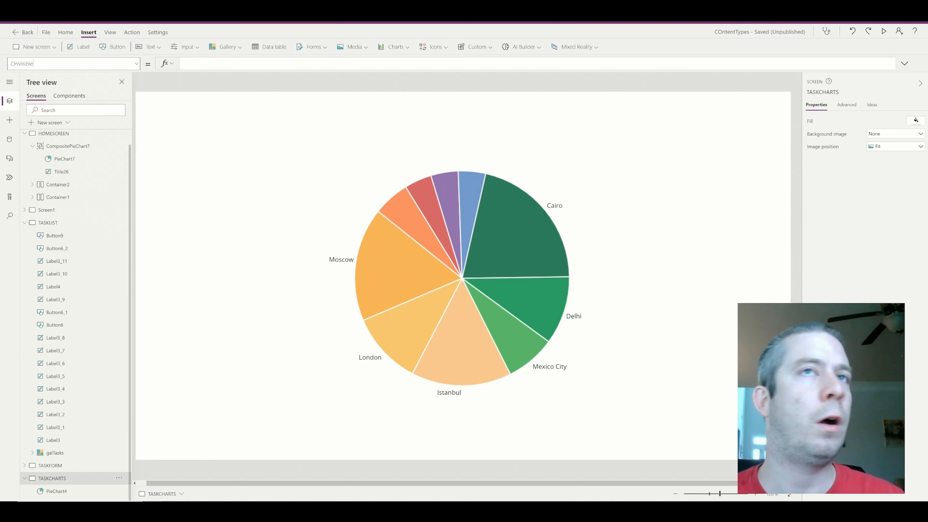
click(904, 64)
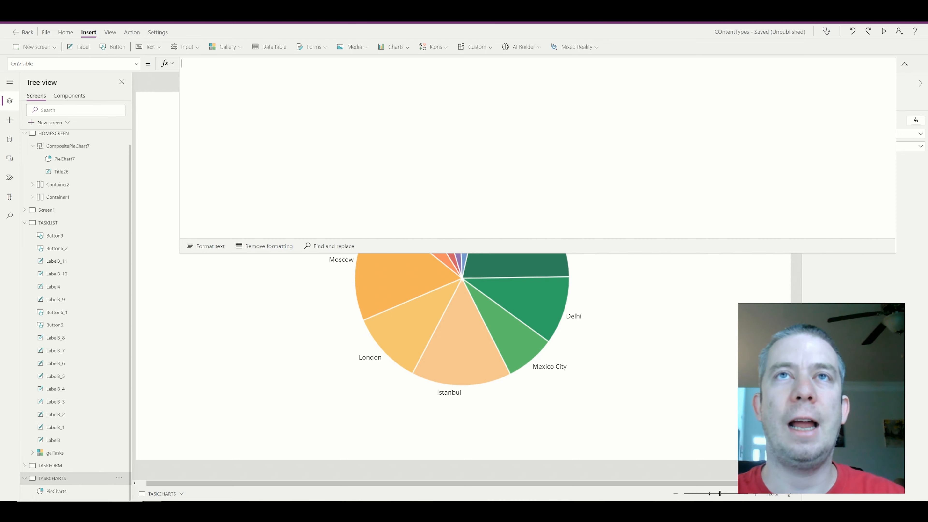
click(904, 64)
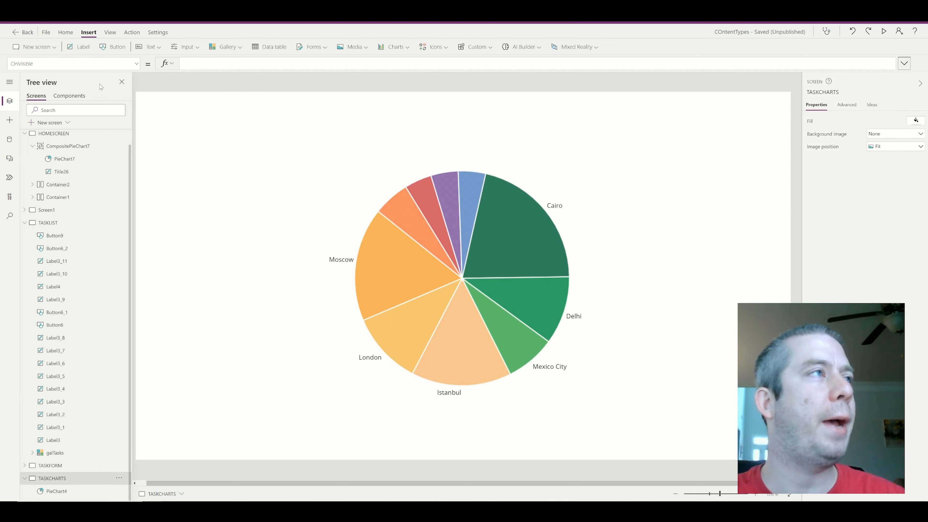
- Add a button labelled Back to the TASKCHARTS screen, with its OnSelect formula set to Back()
click(117, 48)
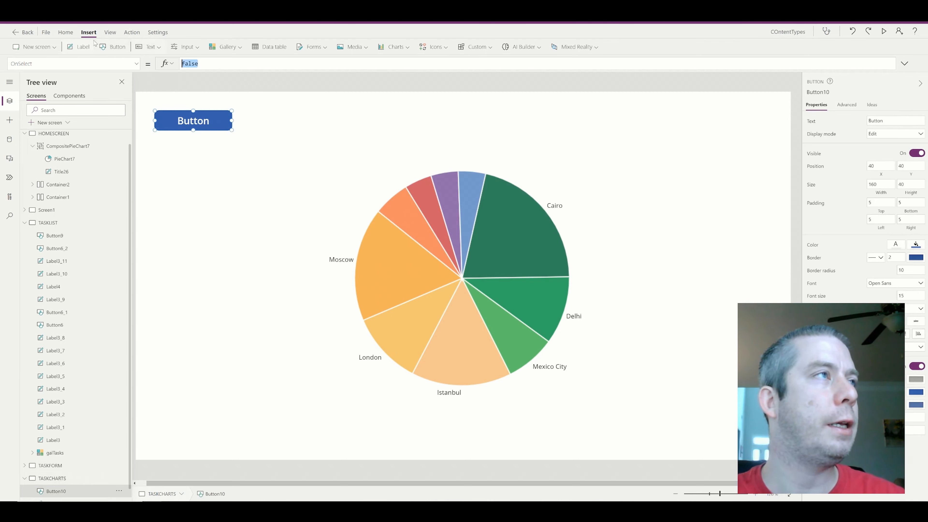
text(Back())
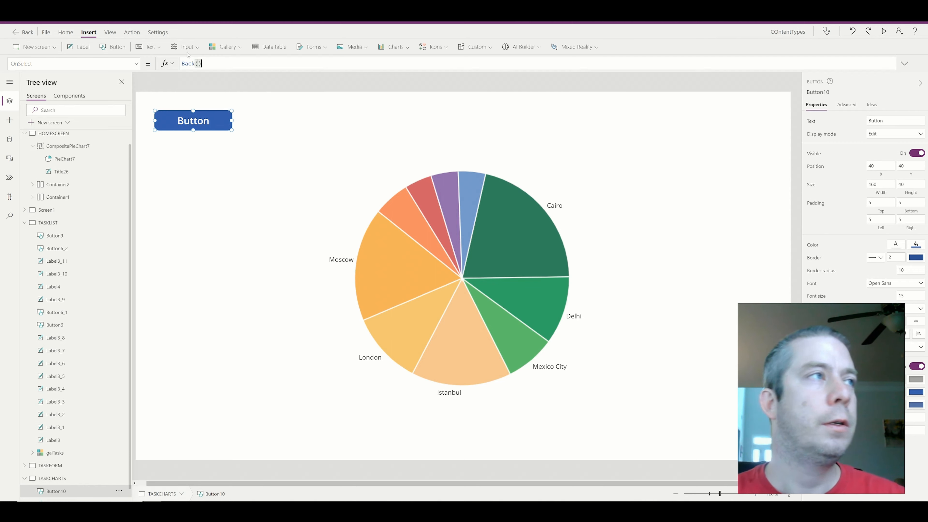
click(868, 120)
text(Back)
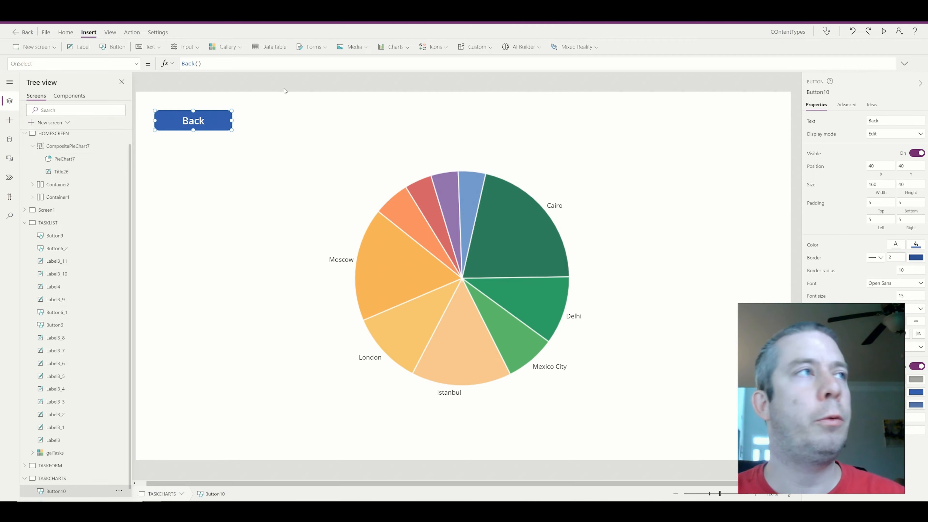
- Preview the app to test the Back button and the TASKLIST Charts button, ending on TASKCHARTS in the editor
click(884, 31)
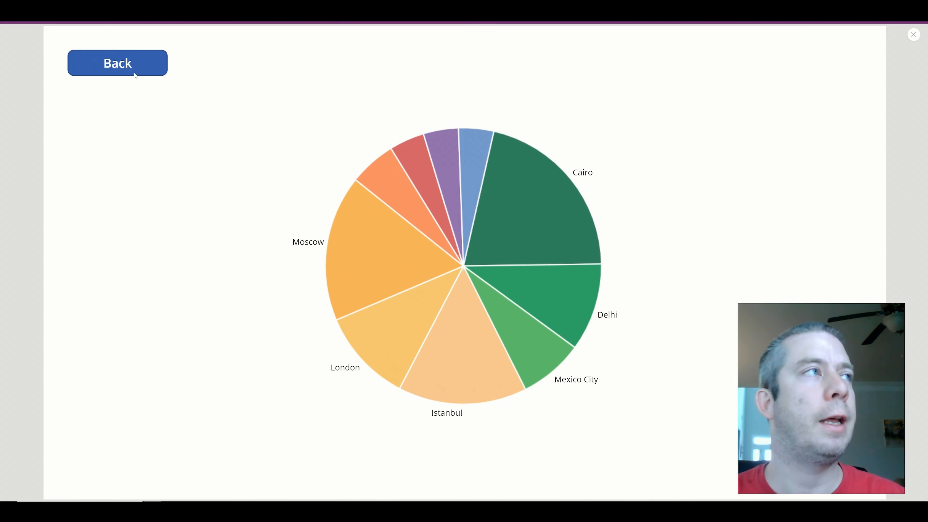
click(118, 62)
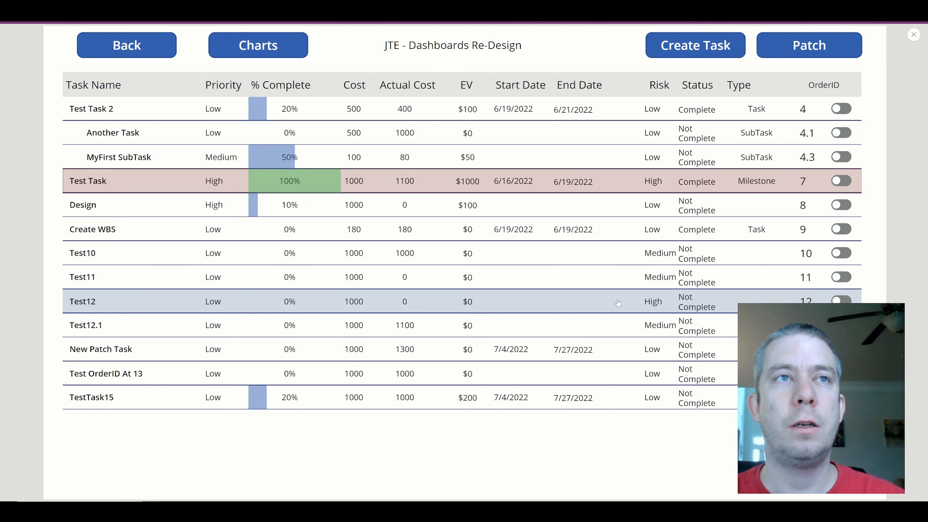
click(258, 45)
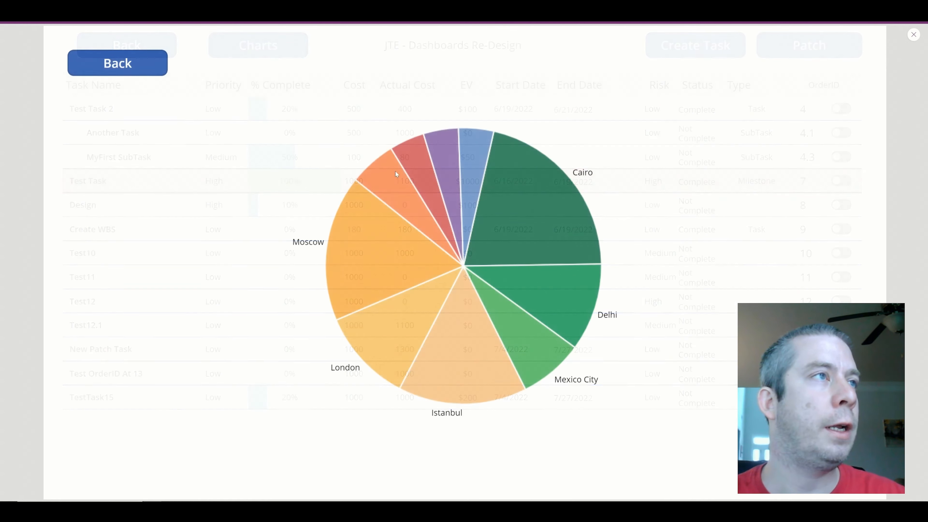
click(914, 35)
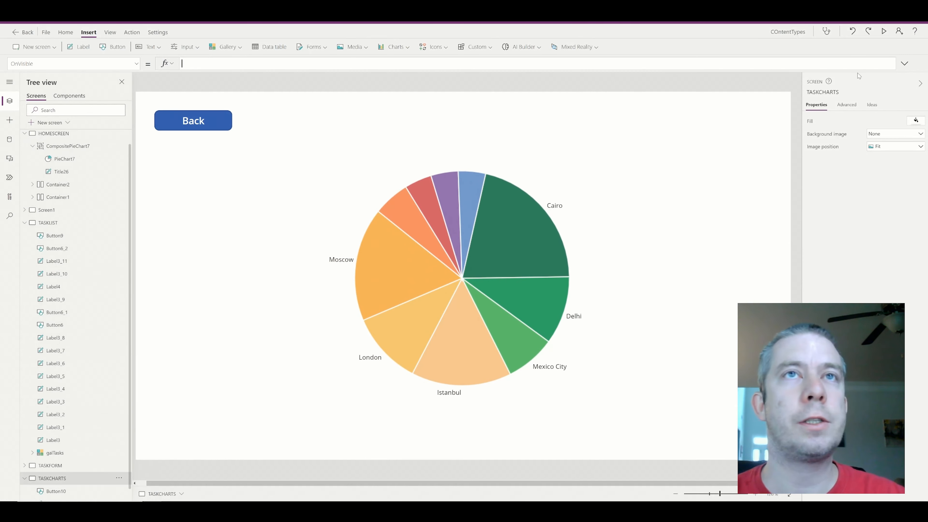
- Start the TASKCHARTS OnVisible formula in the expanded editor with Concurrent( followed by an unindented new line
click(905, 64)
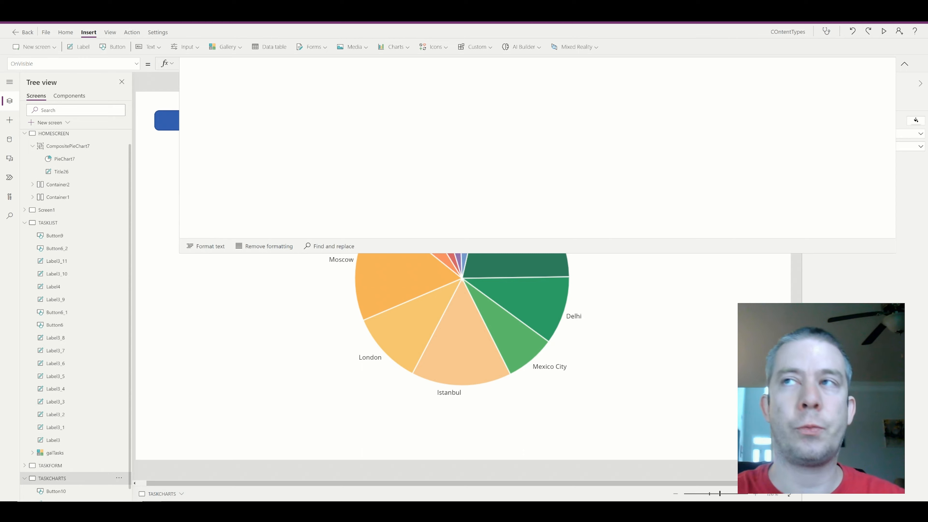
text(Concu)
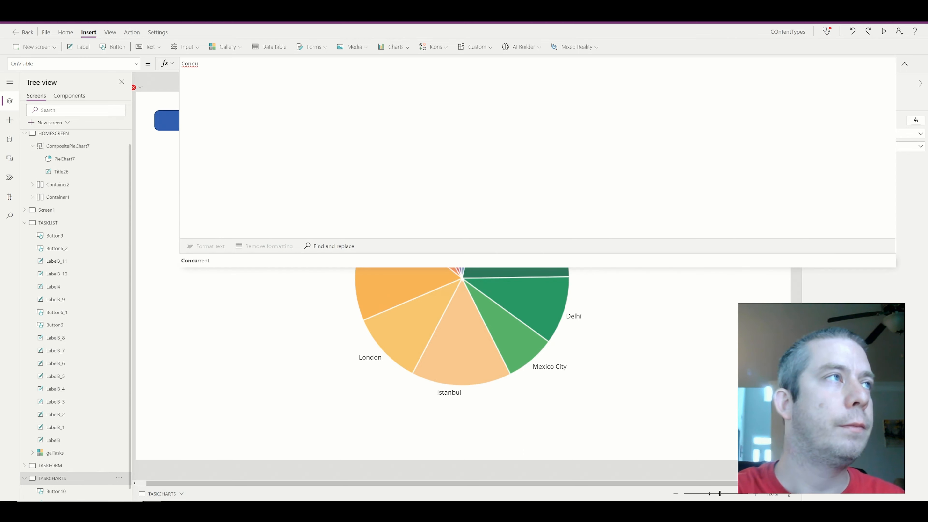
text(rrent()
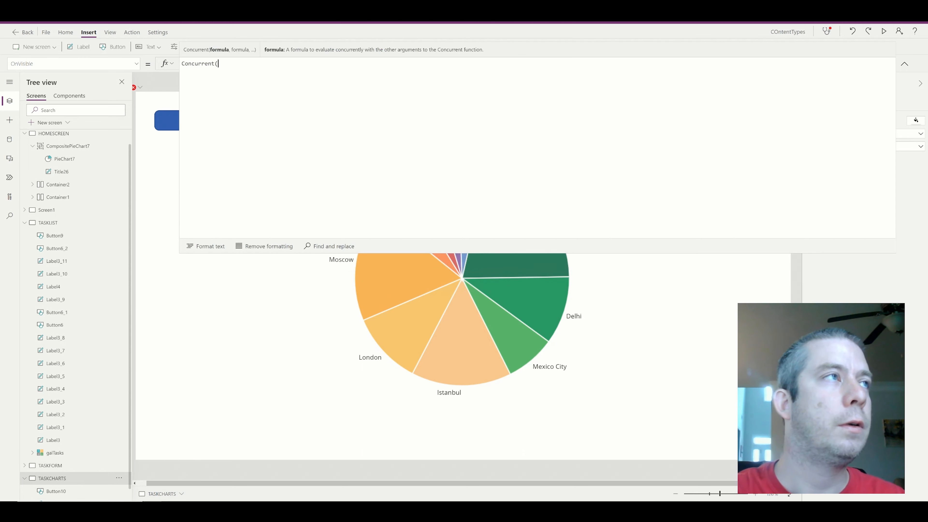
key(shift+Return)
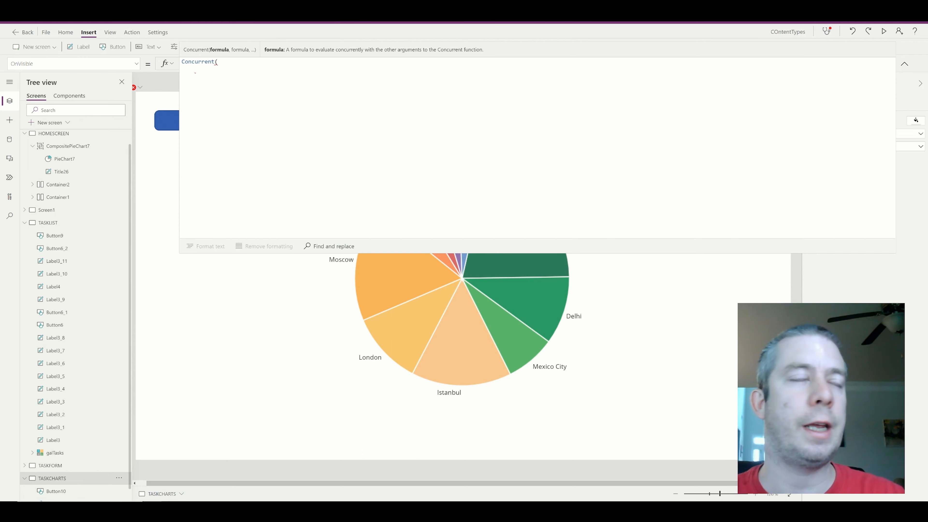
key(BackSpace)
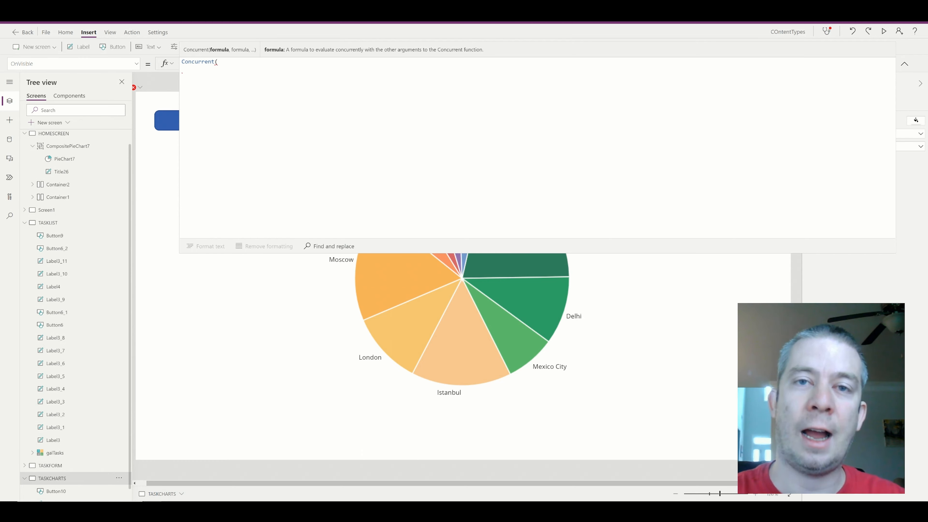
- Add ForAll(Filter(ProjectTasksList, inside Concurrent, checking the SharePoint task list's columns before returning to the formula
text(ForAll()
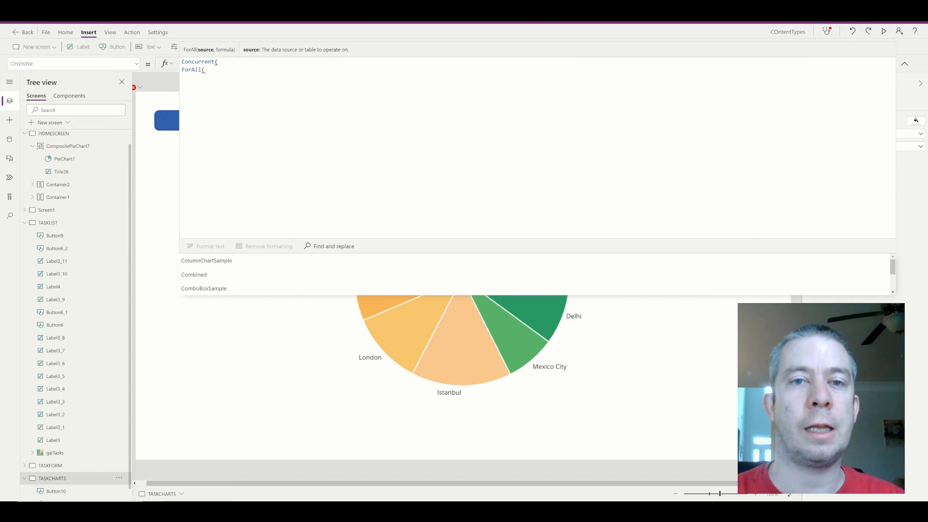
text(Filter()
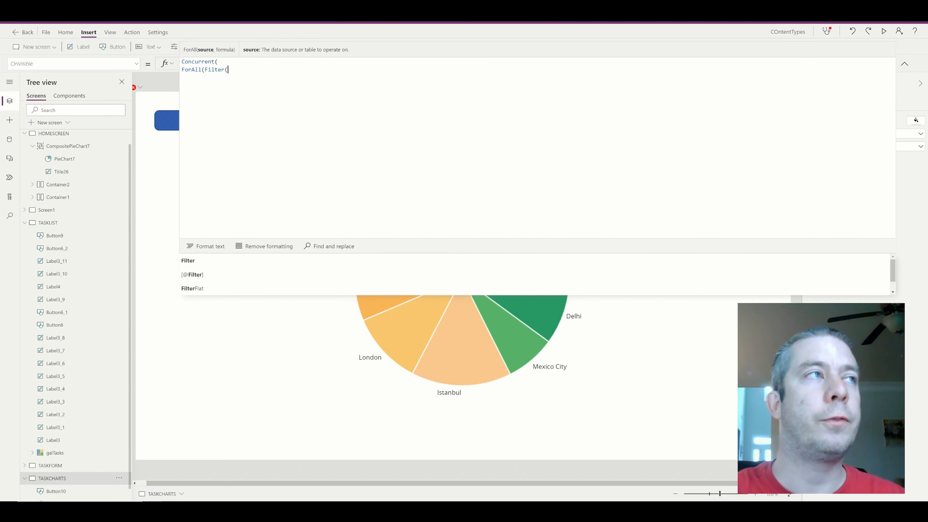
text(ProjectTasks)
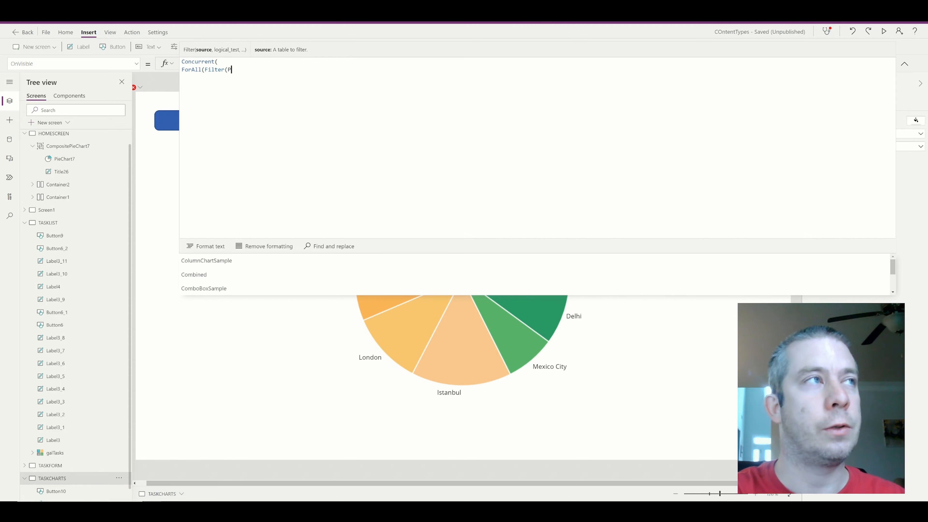
text(List)
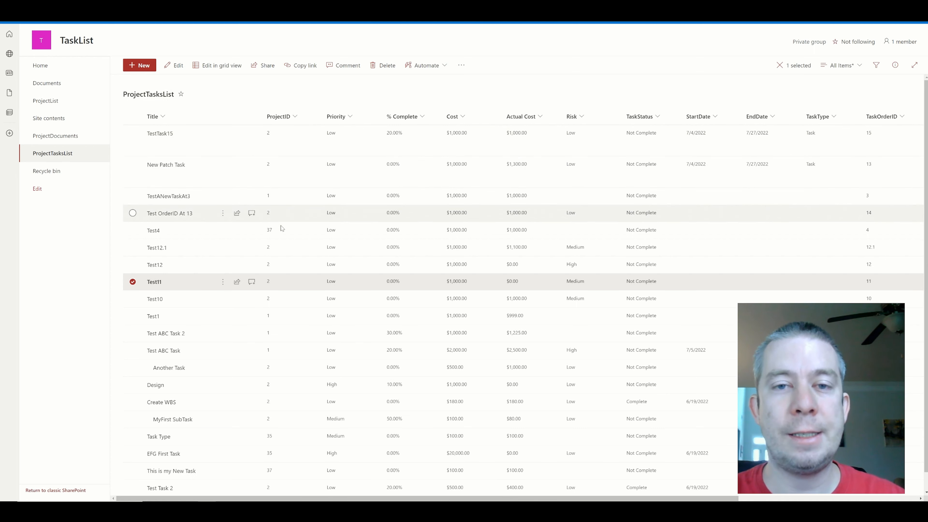
click(192, 11)
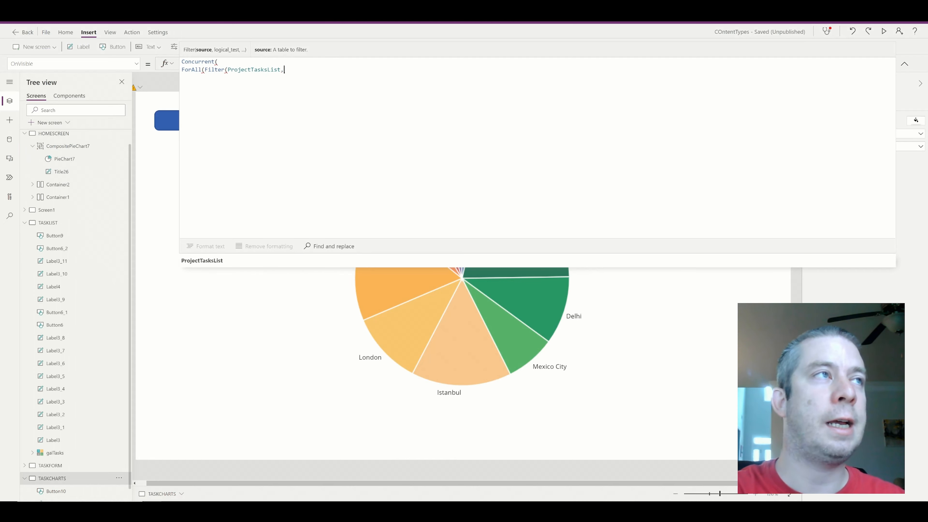
- Complete the Filter with the condition ProjectID=galProjects.Selected.ID and a closing parenthesis
text(ProjectID=)
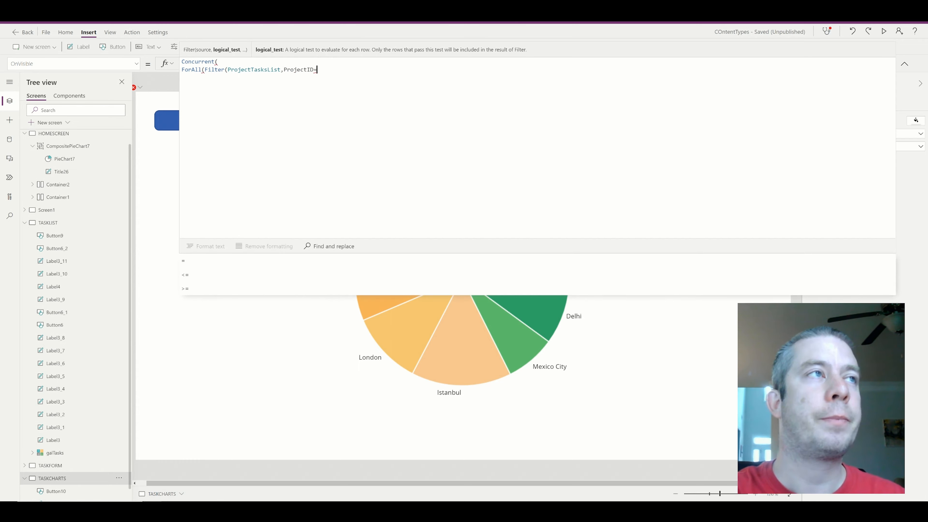
text(galProj)
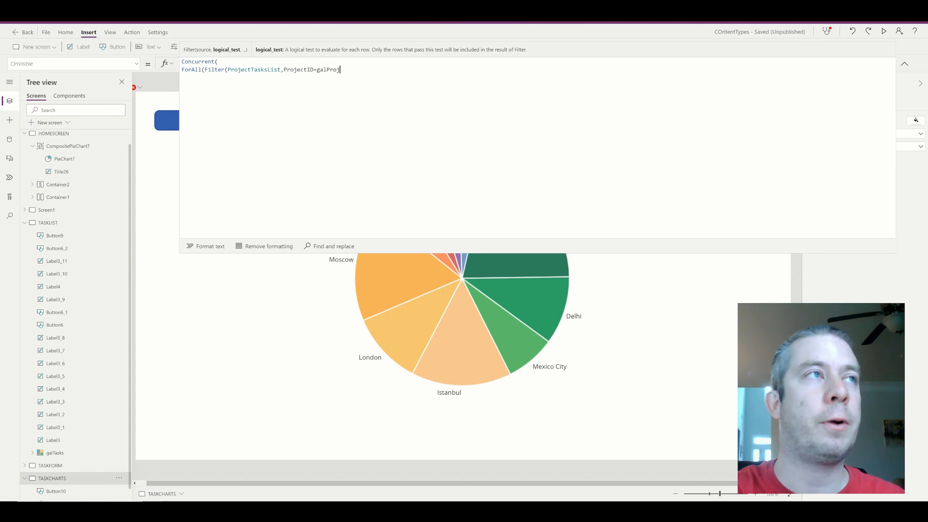
text(ects.Selected)
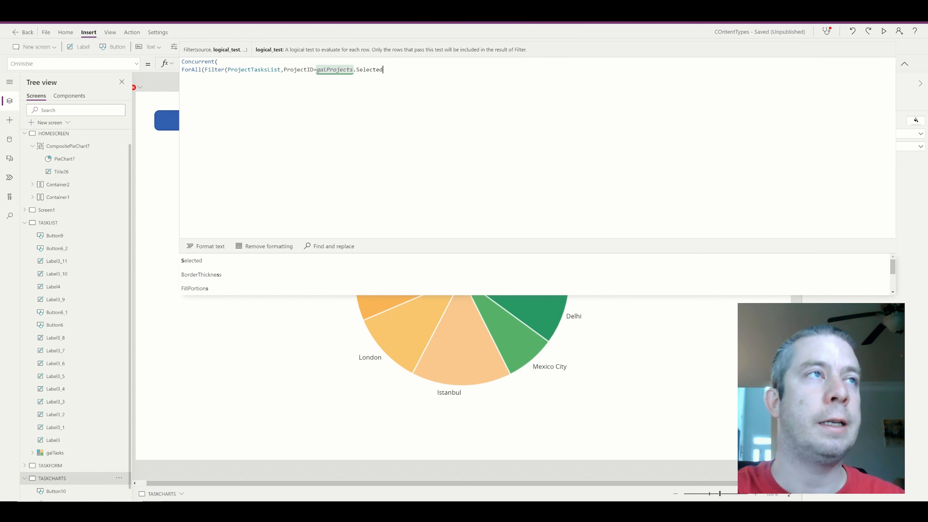
text(.ID))
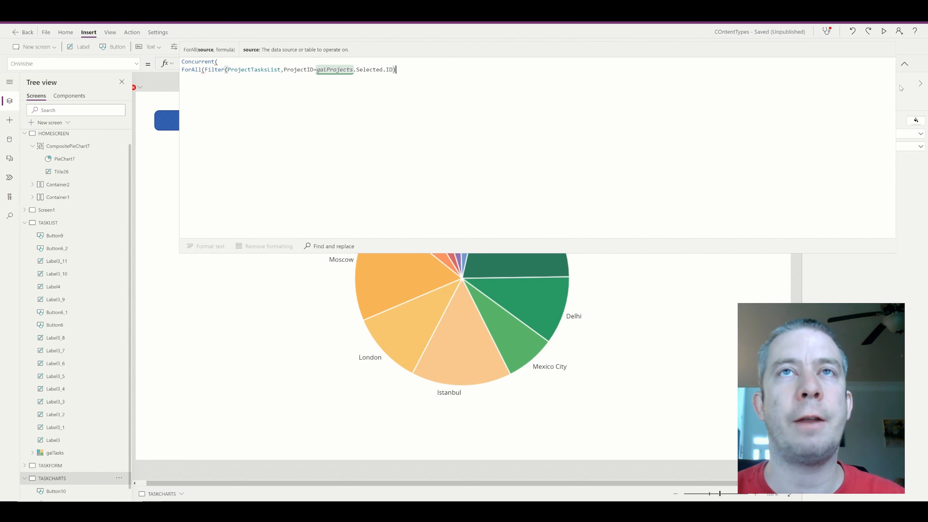
- Go back to HOMESCREEN through the app preview and inspect the projects gallery's name and data source
click(884, 31)
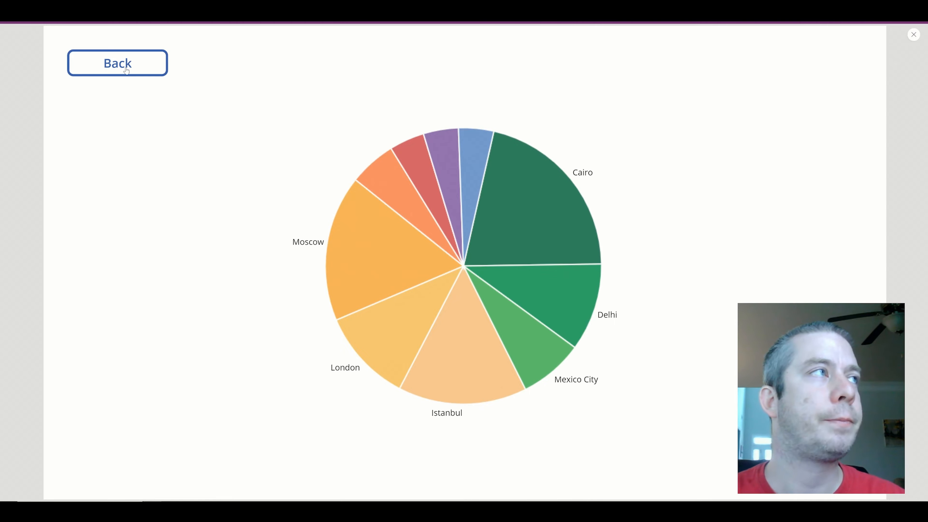
click(126, 70)
click(125, 46)
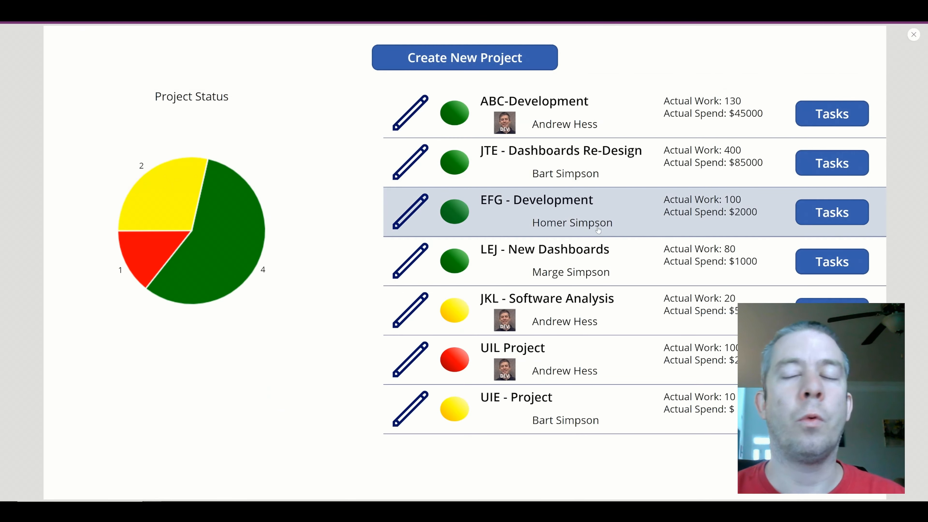
click(913, 35)
click(576, 438)
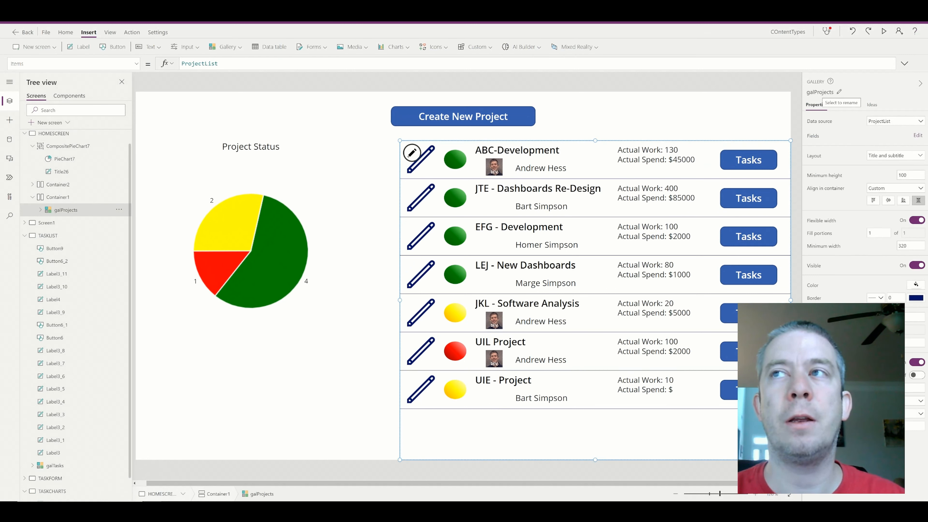
- Briefly preview HOMESCREEN, and inspect the OnSelect formula of the Tasks button inside the projects gallery
click(884, 31)
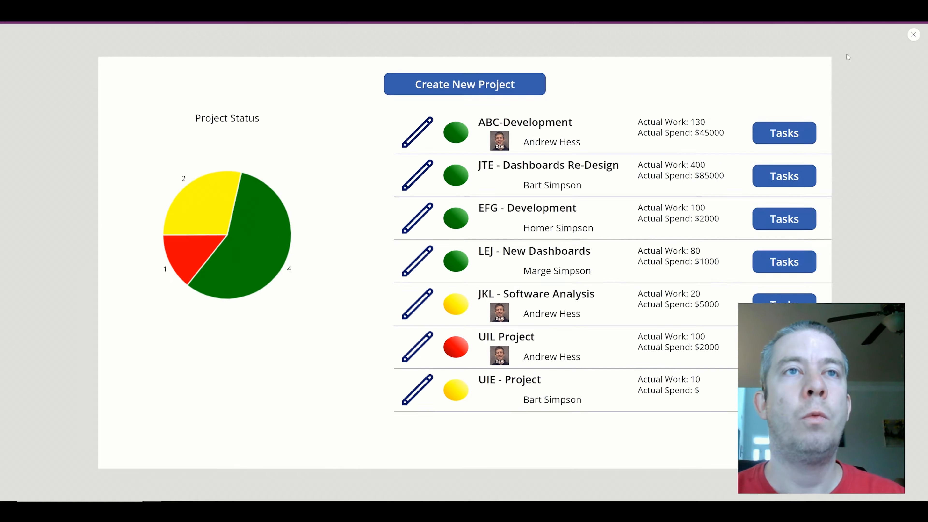
click(912, 36)
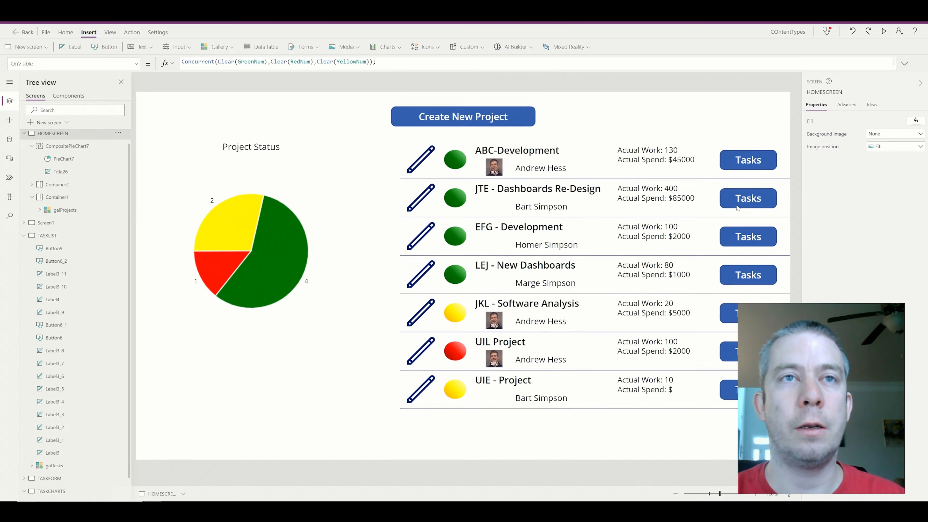
click(746, 200)
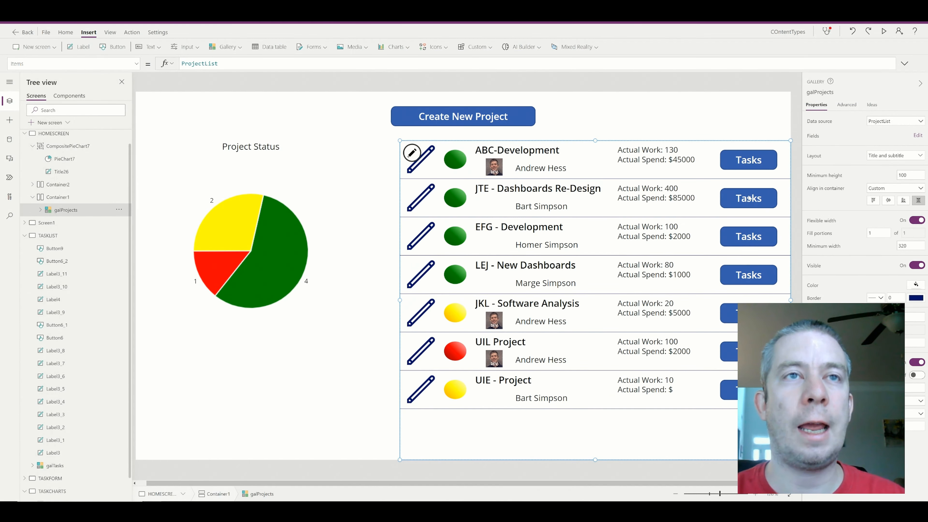
click(748, 198)
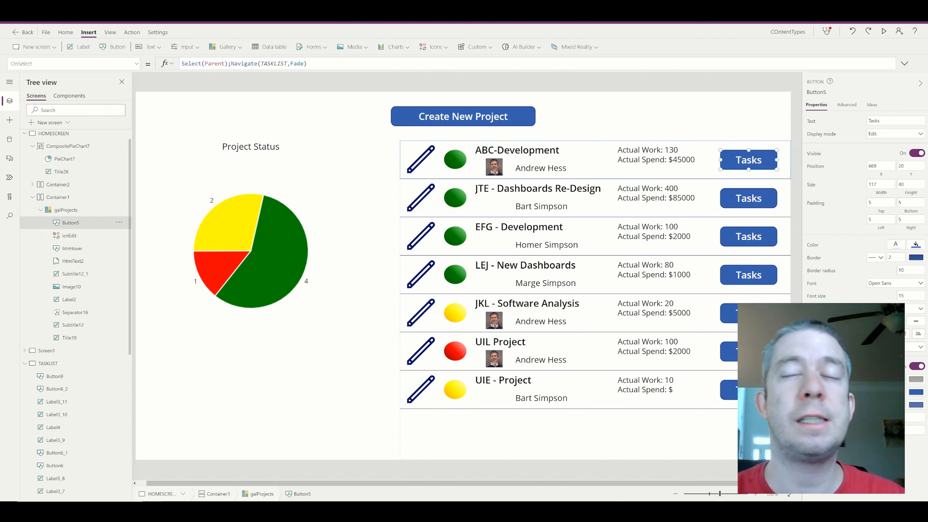
- Preview the app by opening the tasks of JTE - Dashboards Re-Design and their charts, and return to editing TASKCHARTS
click(884, 32)
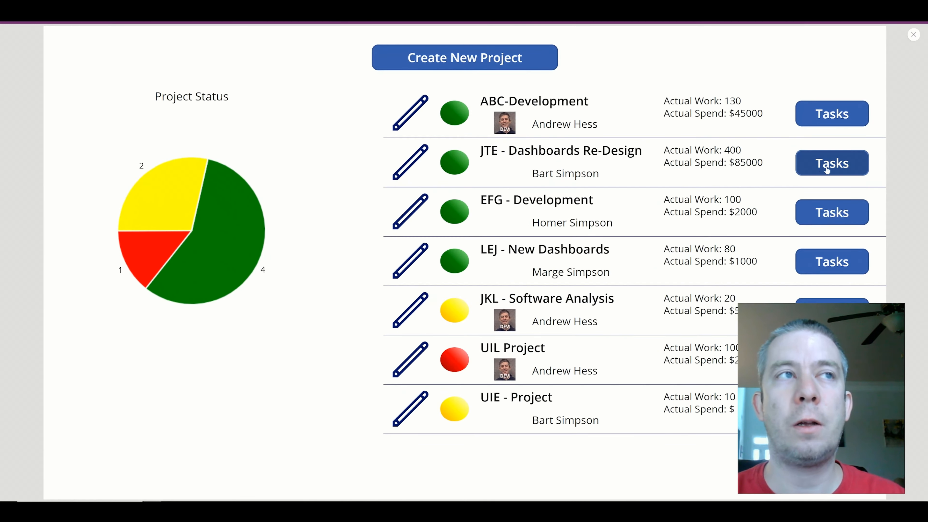
click(822, 164)
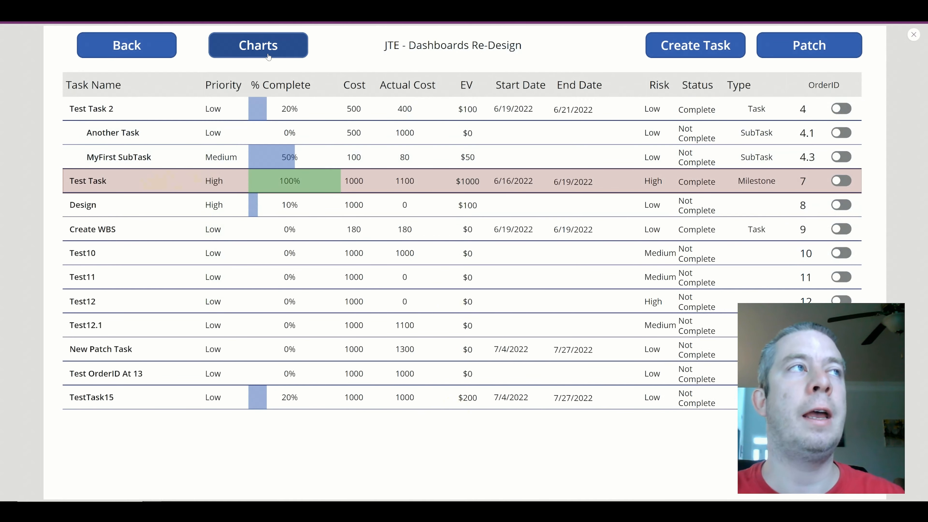
click(269, 55)
click(914, 35)
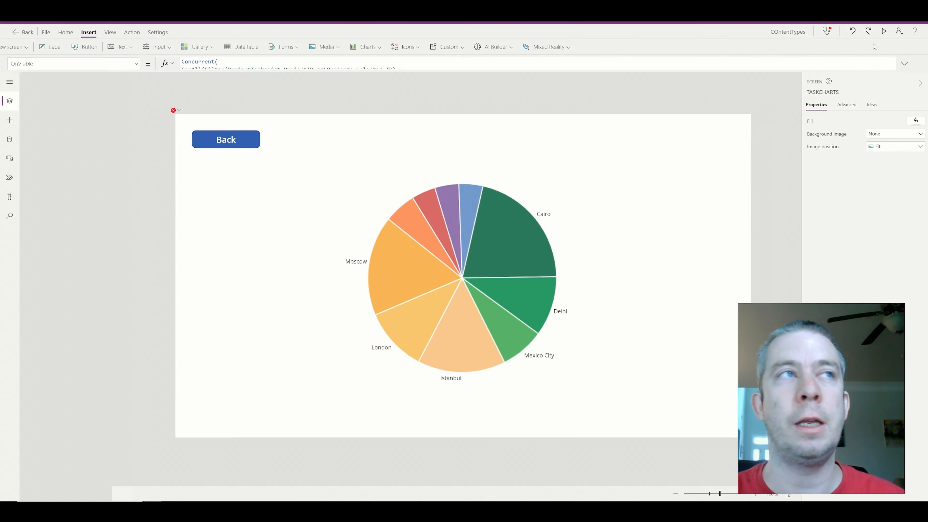
- Extend the Filter in the TASKCHARTS OnVisible formula with a second condition, Risk="High"
click(904, 63)
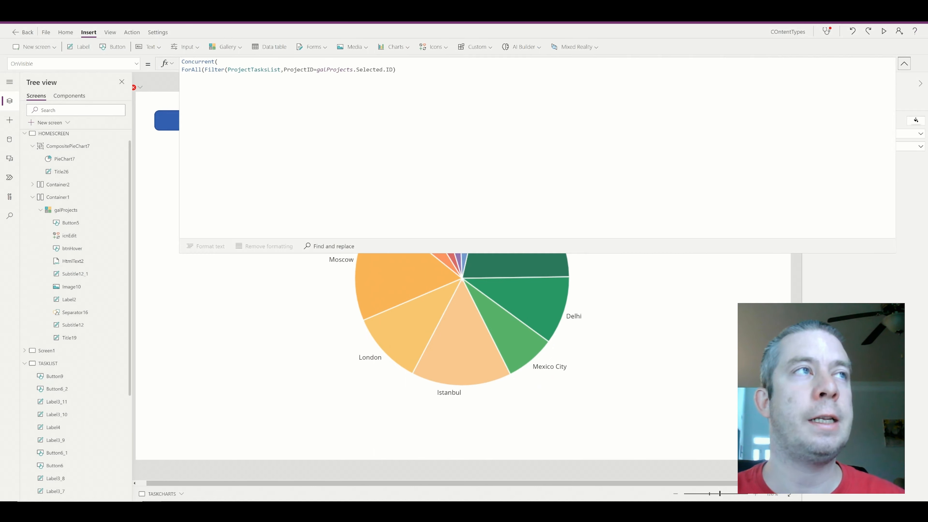
click(396, 69)
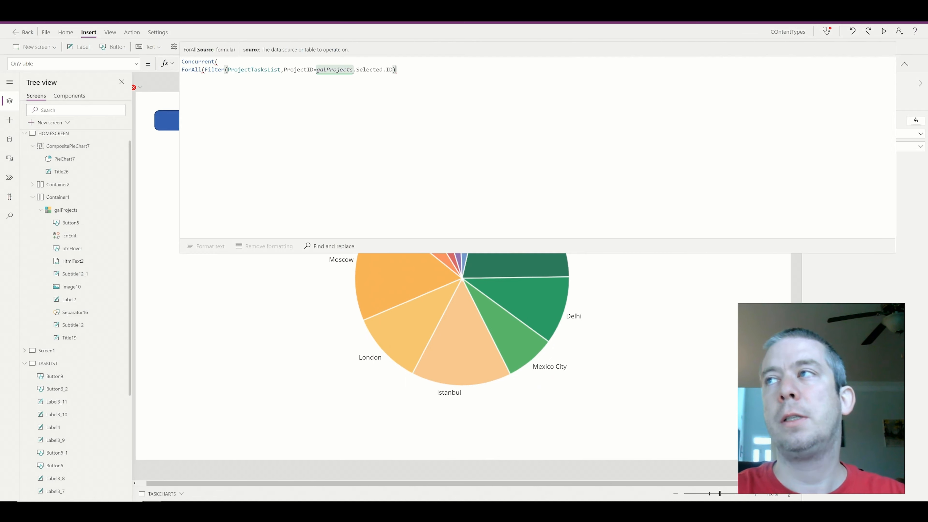
key(BackSpace)
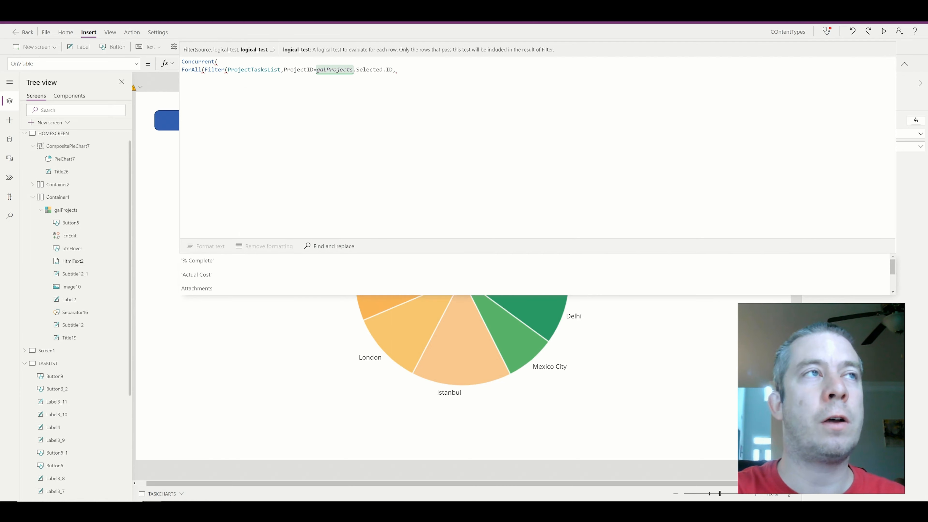
text(Risk=)
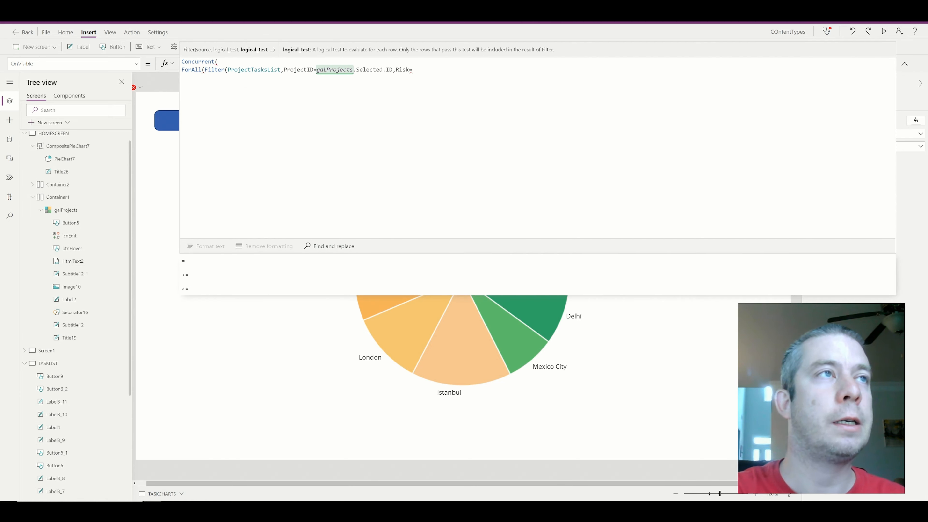
text("High")
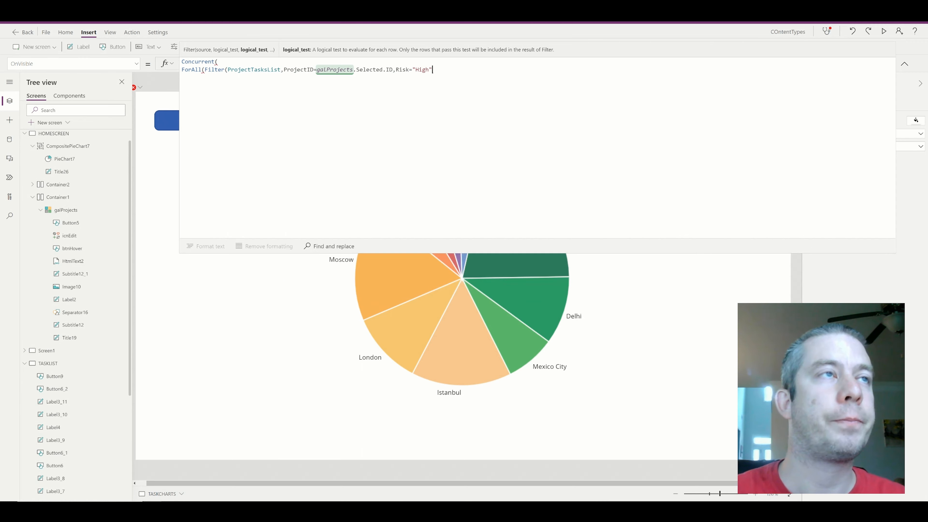
text(,)
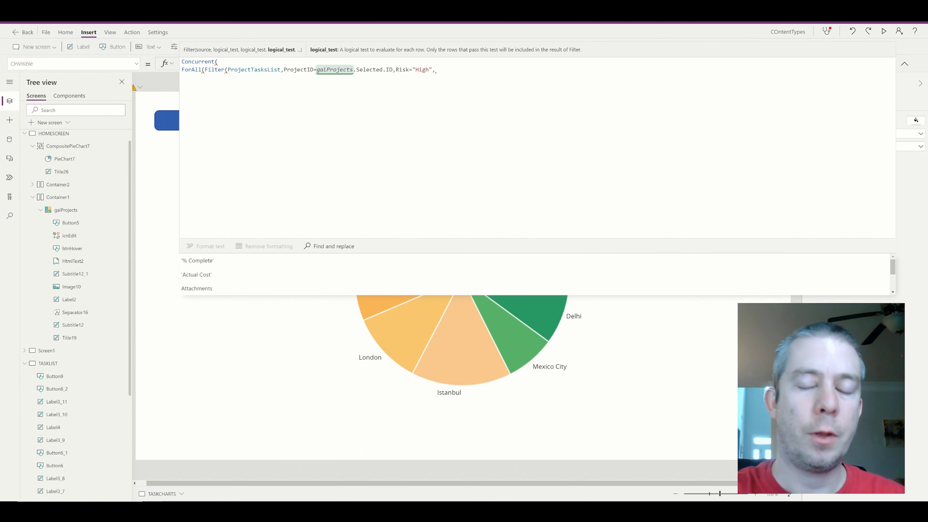
- Add a Collect call to the OnVisible formula that stores {Title:"Red",Risk:Risk} in colRedRisk
text(Collect)
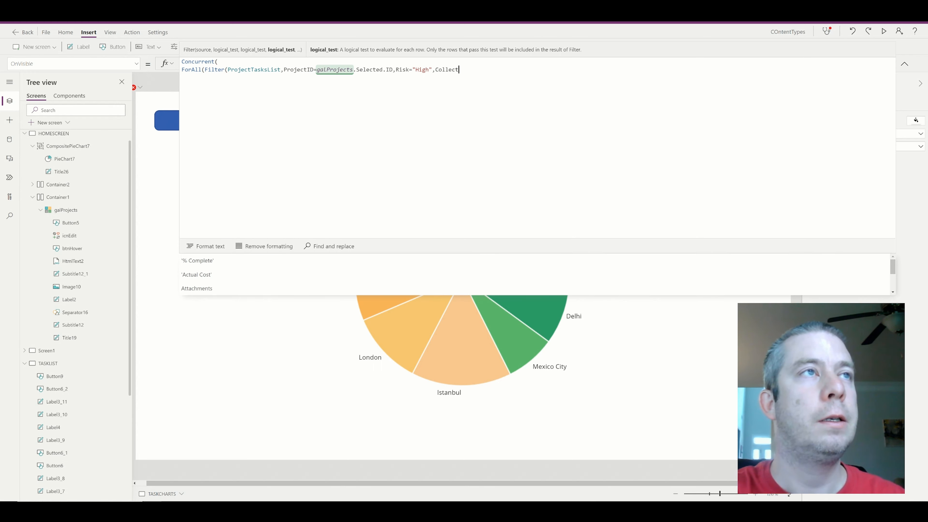
text((colRedRisk)
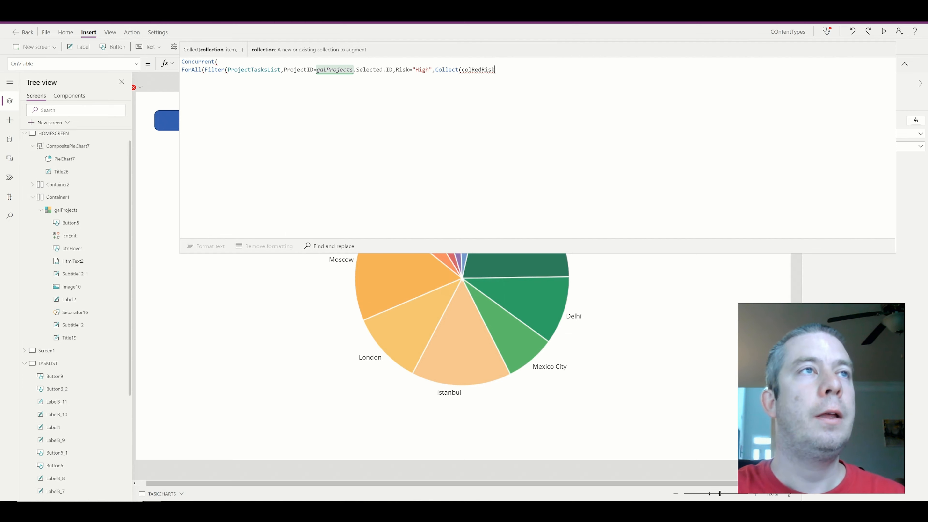
text(,)
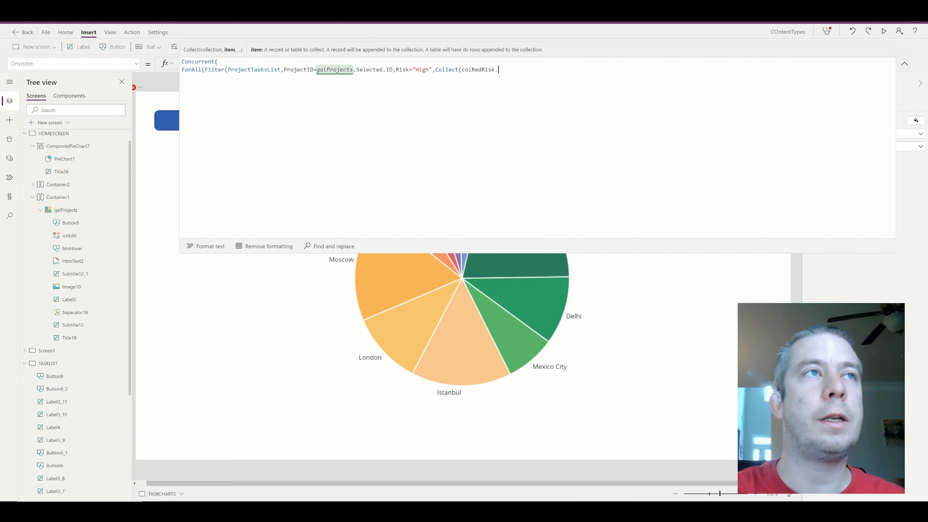
text({)
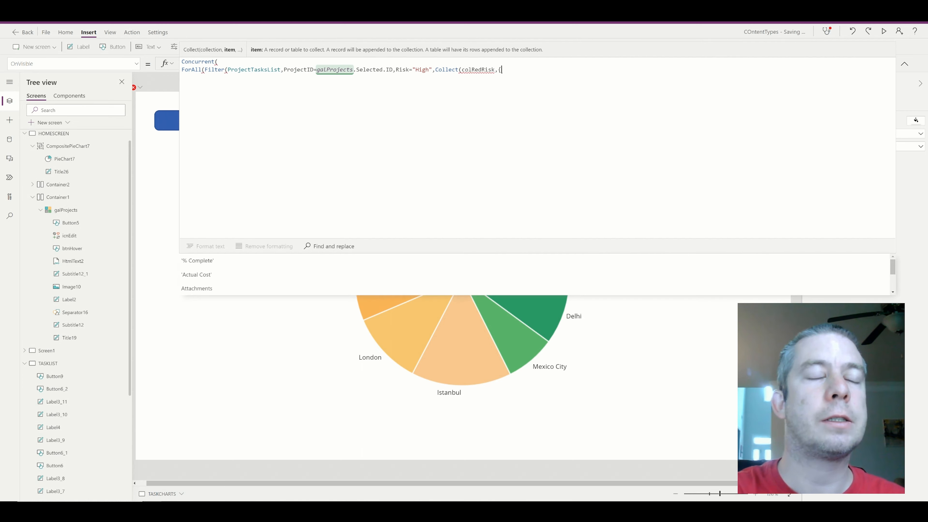
text(Titl)
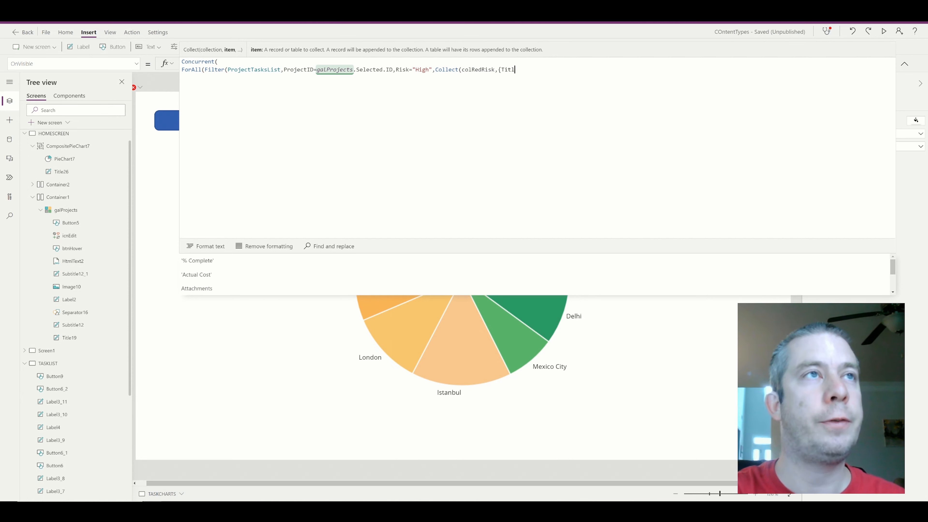
text(e:"Red",Risk)
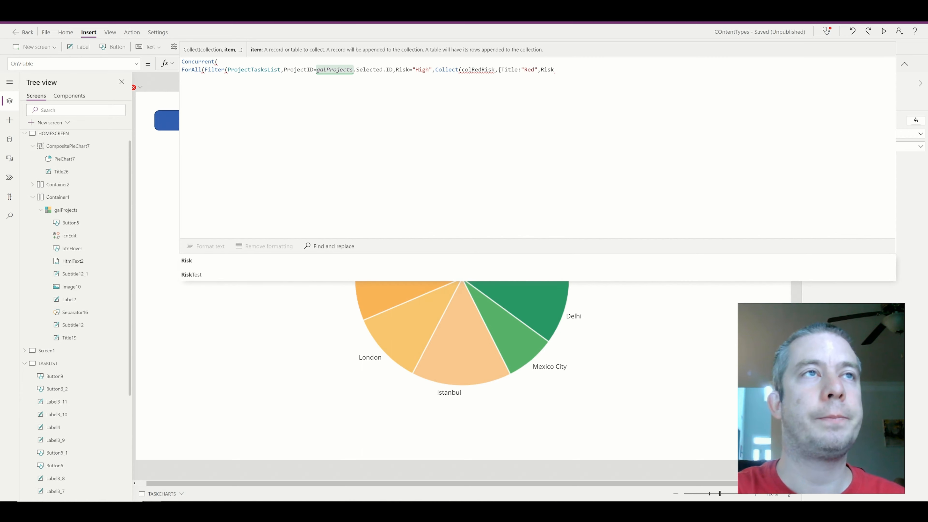
text(:Risk})
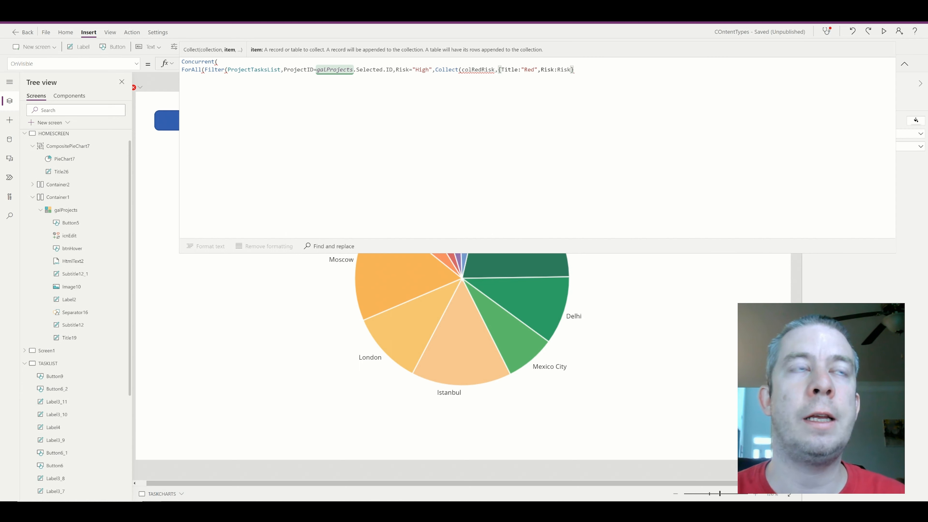
drag(538, 69, 521, 69)
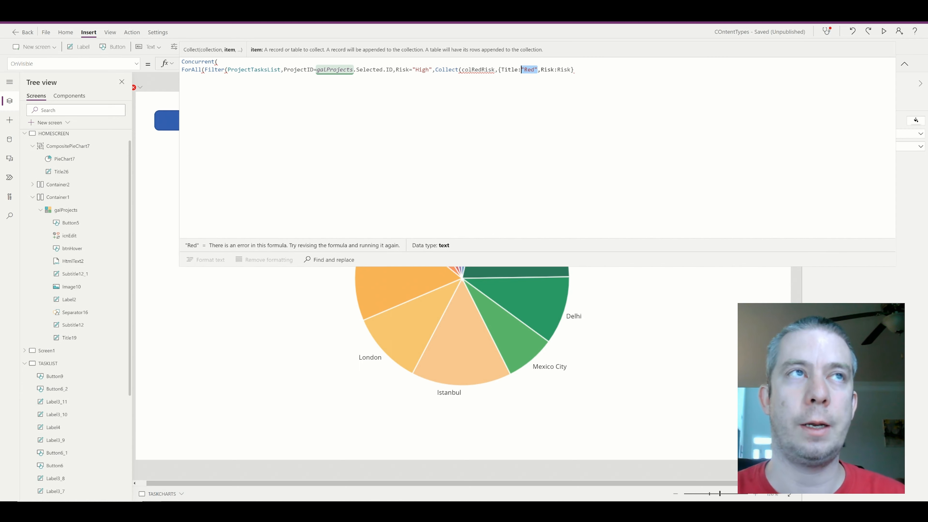
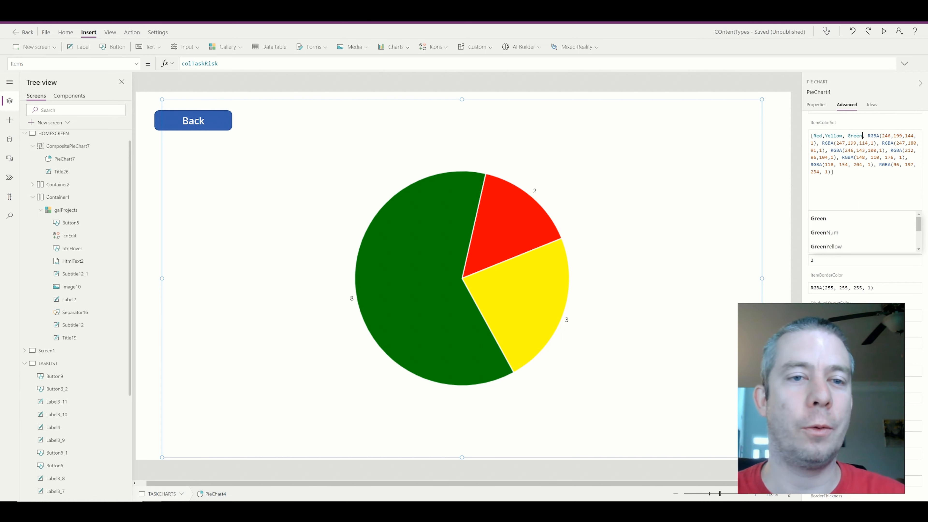
- Shrink the pie chart to about half the width of TASKCHARTS and move it into the lower part of the screen
drag(762, 457, 479, 335)
drag(380, 98, 365, 210)
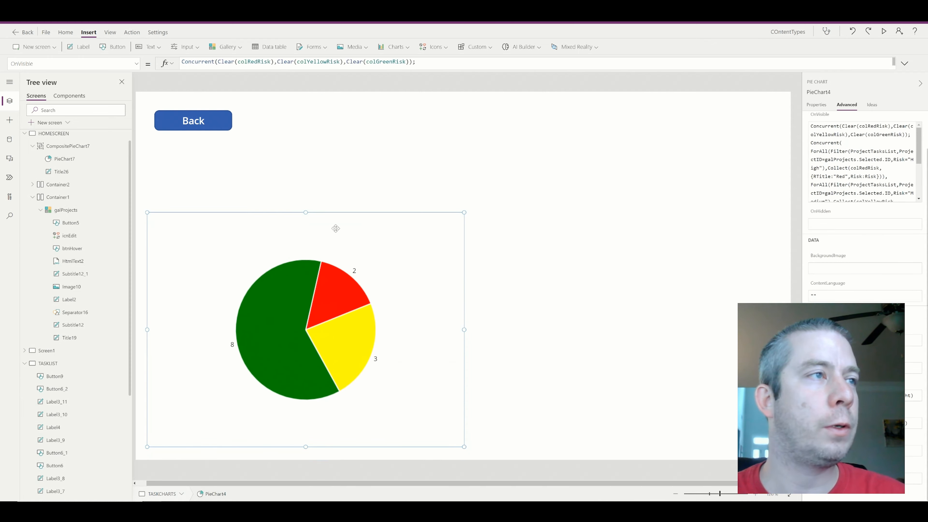
click(681, 225)
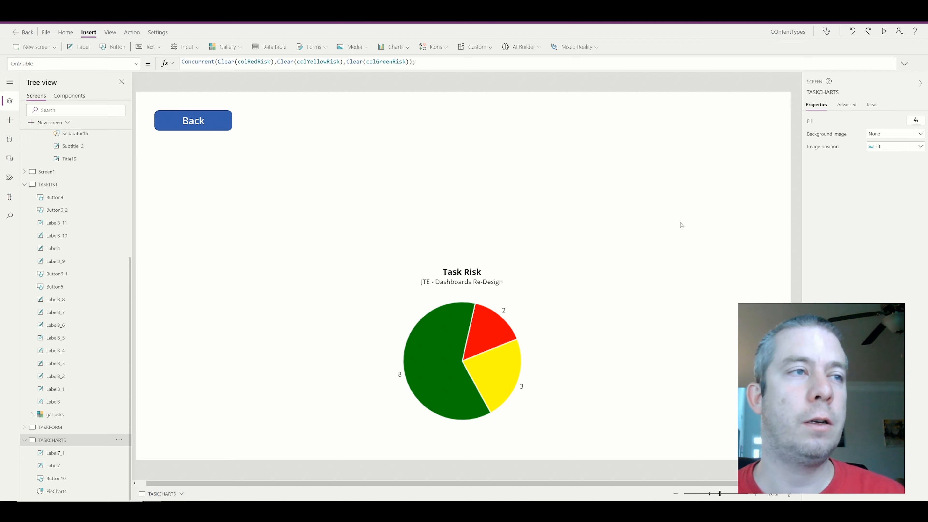
- Preview the app, go back to the project list, and open the tasks of ABC-Development and their risk chart
click(883, 31)
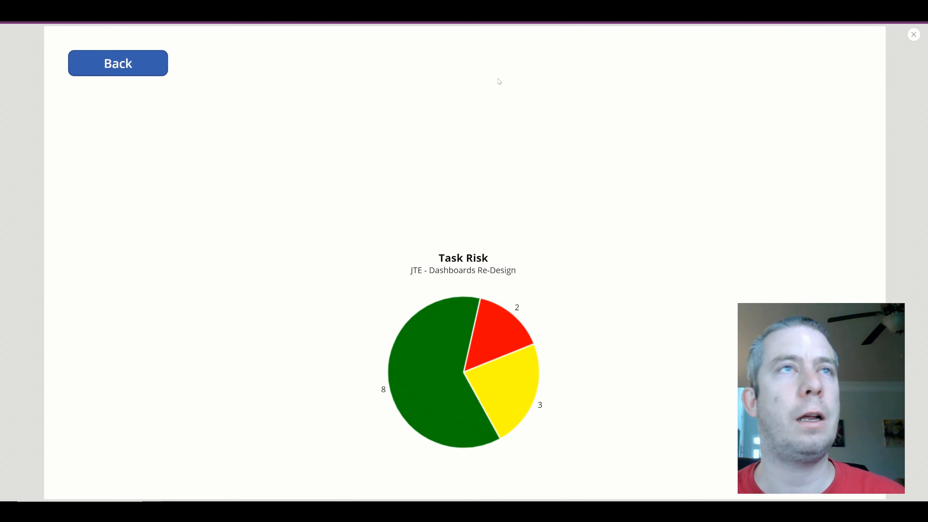
click(151, 70)
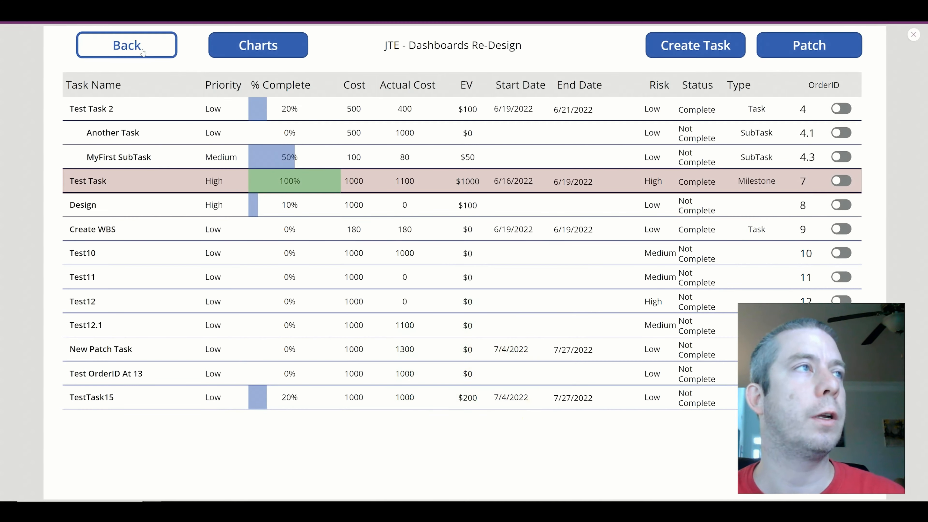
click(151, 62)
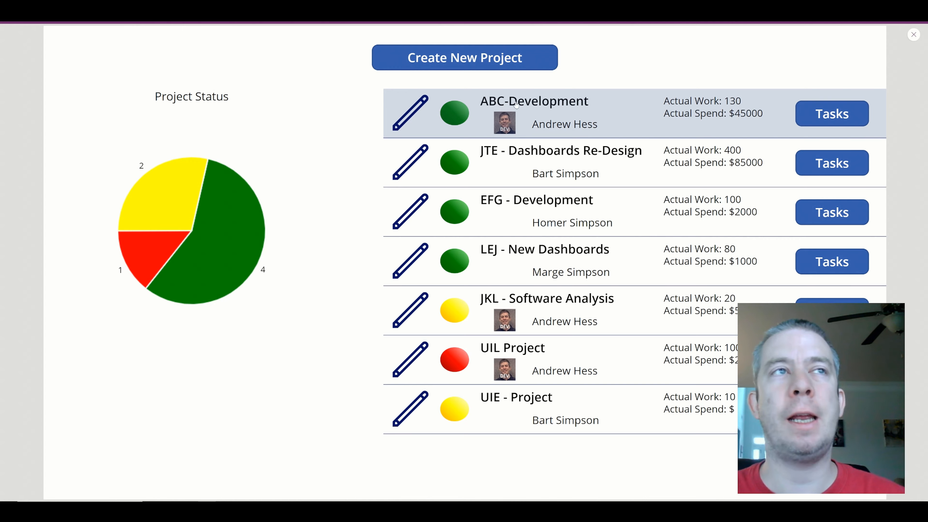
click(804, 117)
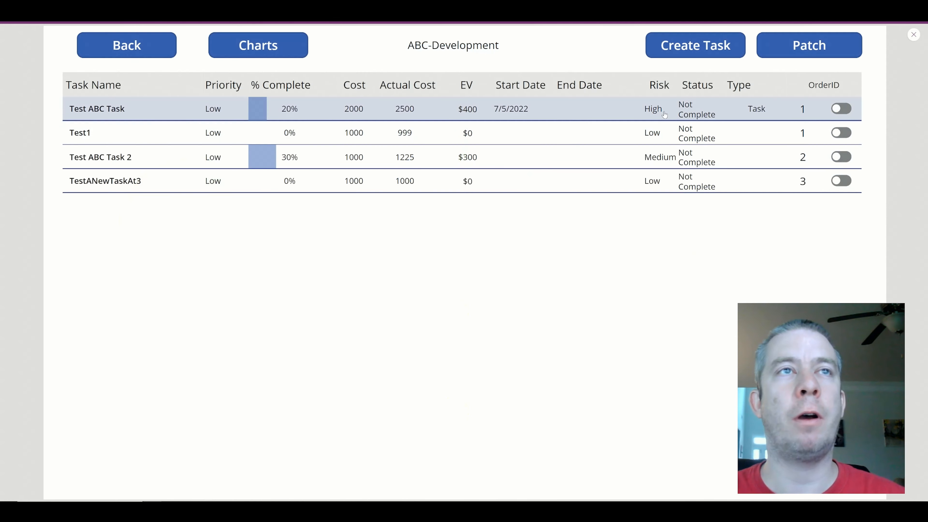
click(252, 56)
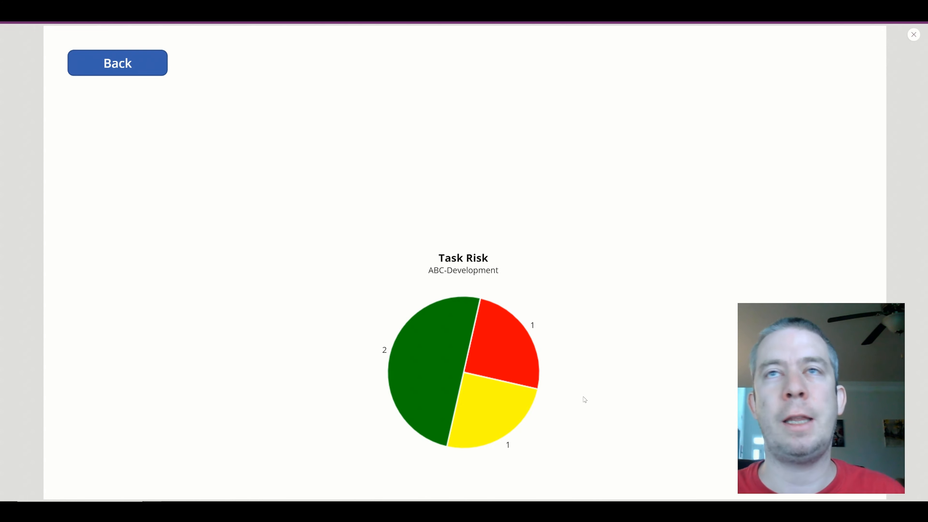
- Return to the ABC-Development task list and start a new task titled High Risk Task
click(102, 61)
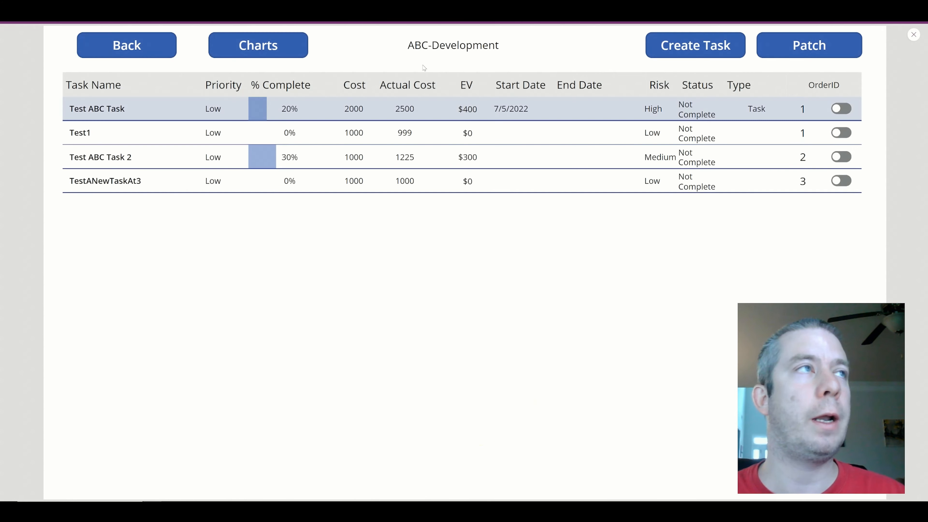
click(659, 52)
click(310, 153)
text(High)
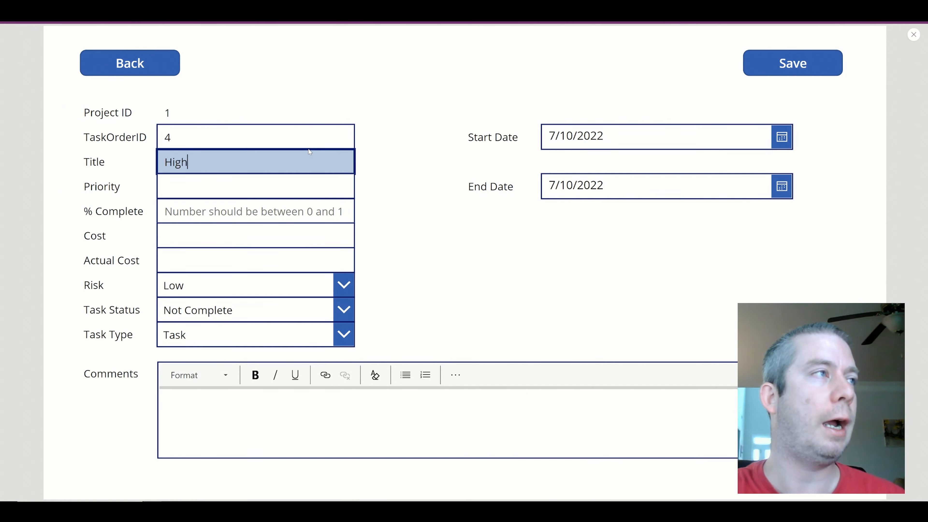
text( Risk Task)
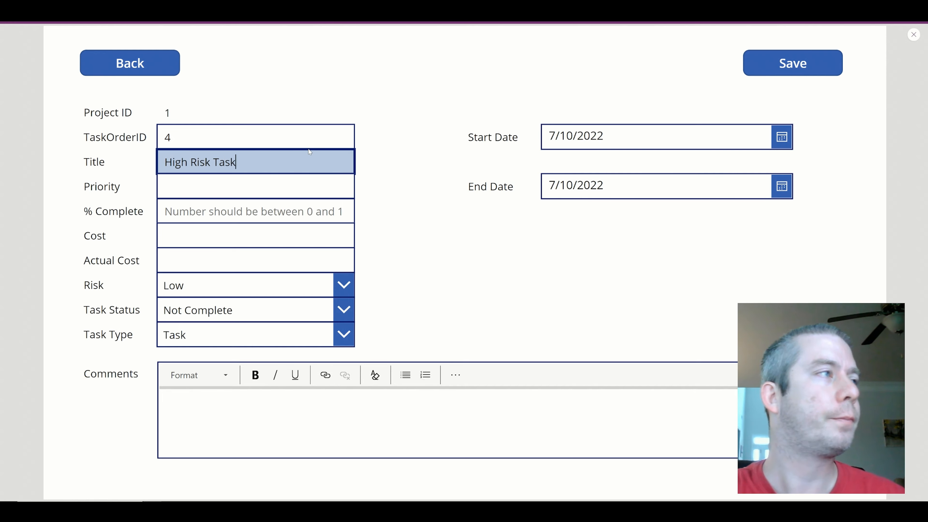
key(Tab)
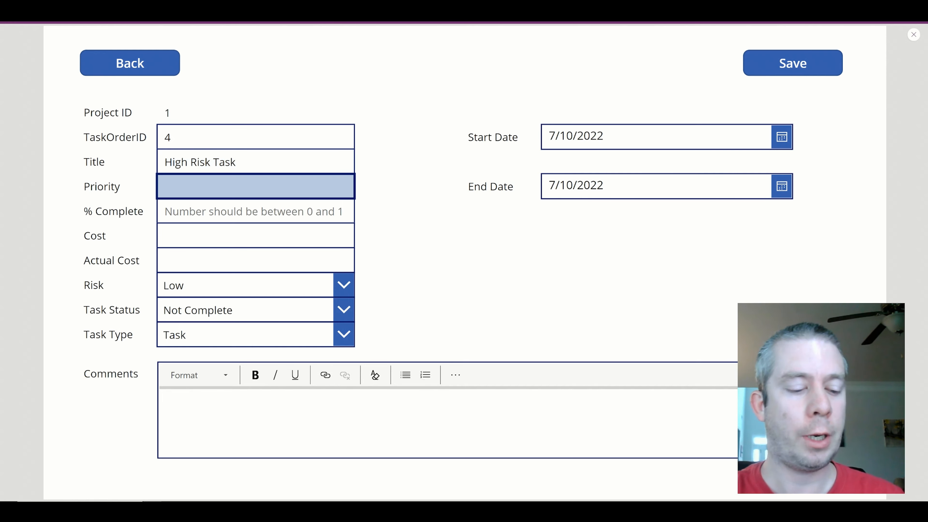
- Set the new task's priority to Low, % Complete to .3, cost to 1000 and actual cost to 0
text(Low)
key(Tab)
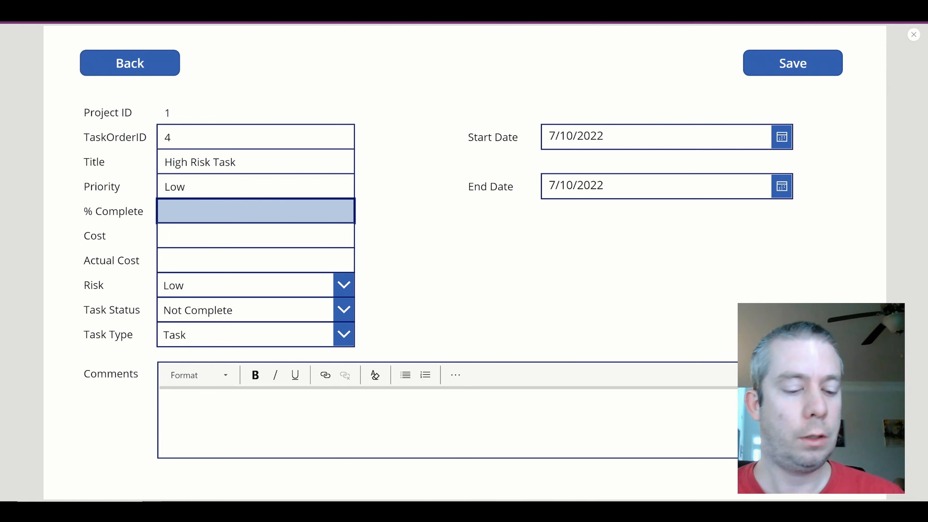
text(.3)
key(Tab)
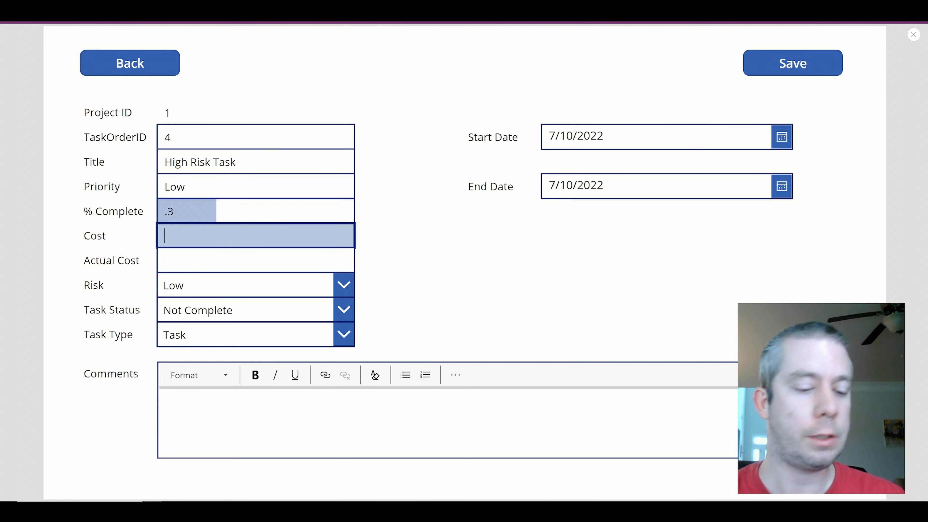
text(1000)
key(Tab)
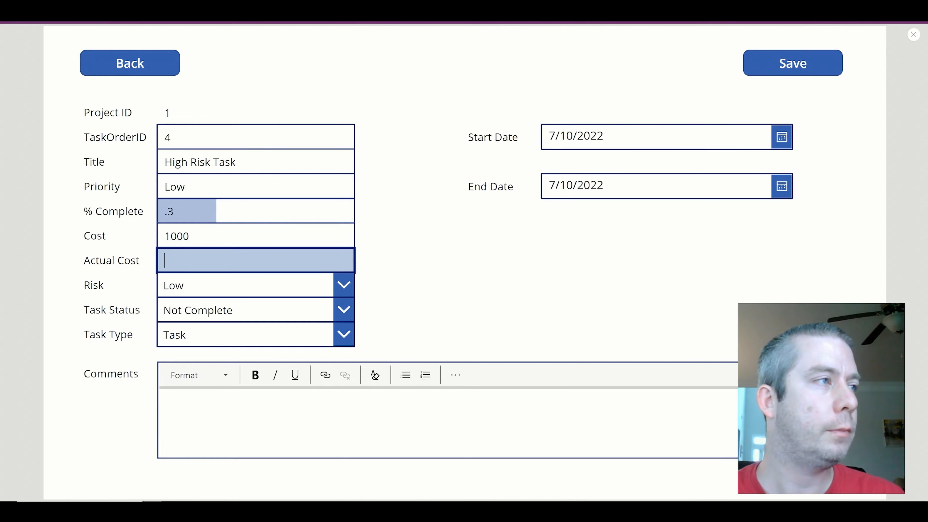
text(0)
- Set the new task's risk to High and save the task
click(220, 285)
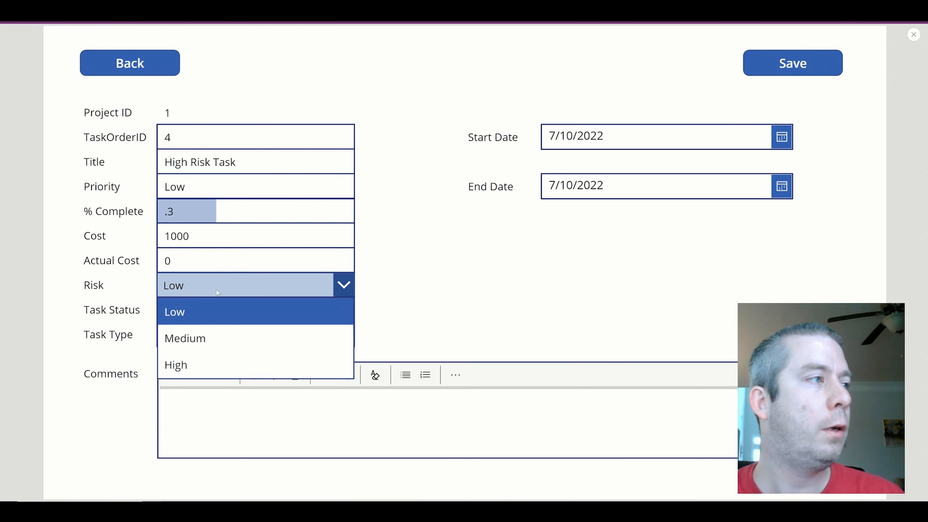
click(197, 365)
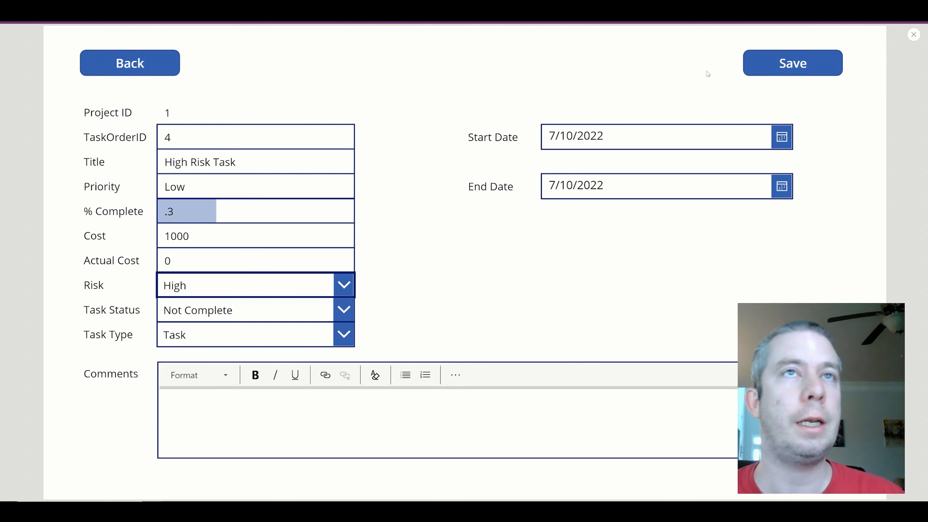
click(775, 63)
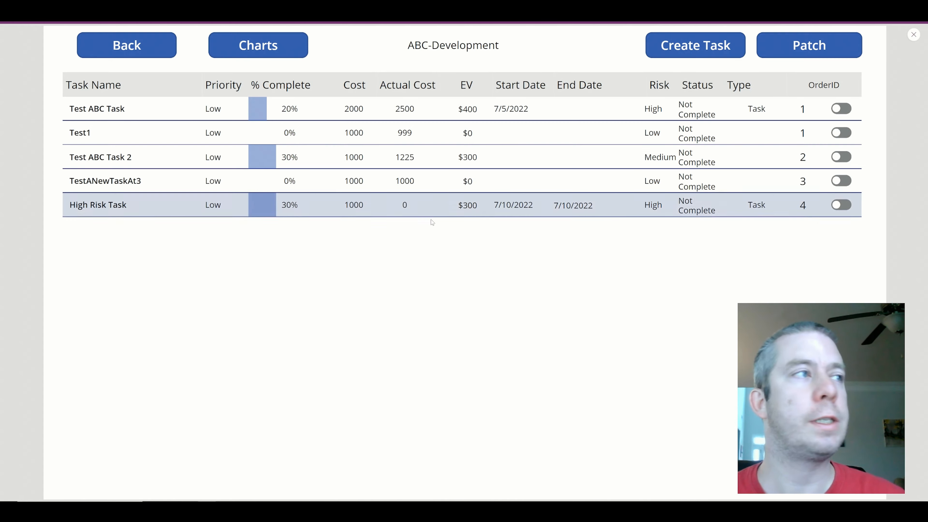
- Check the Task Risk chart of ABC-Development with the added task, and go back to the project list
click(249, 55)
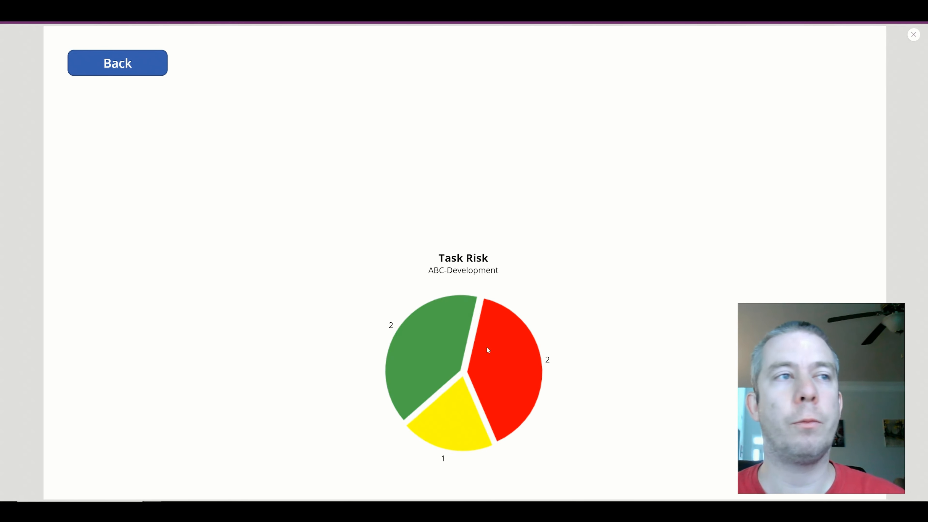
click(157, 65)
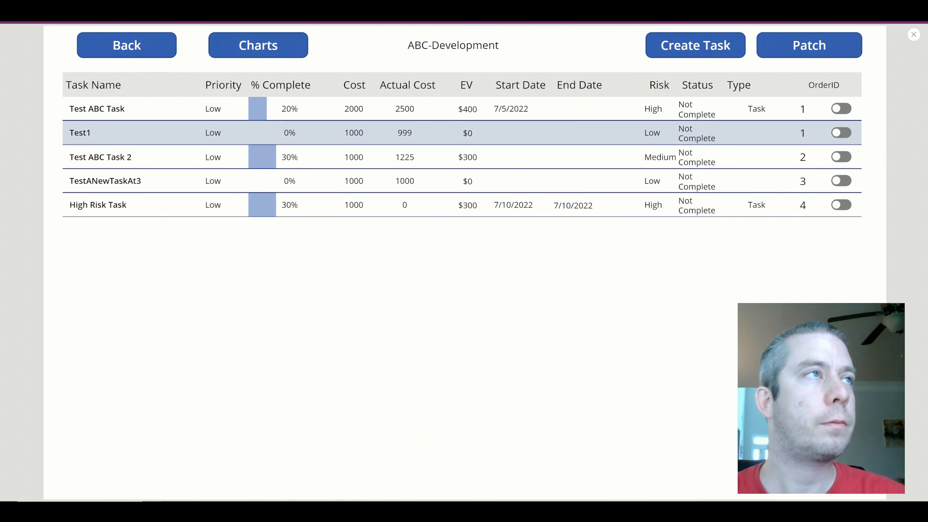
click(158, 52)
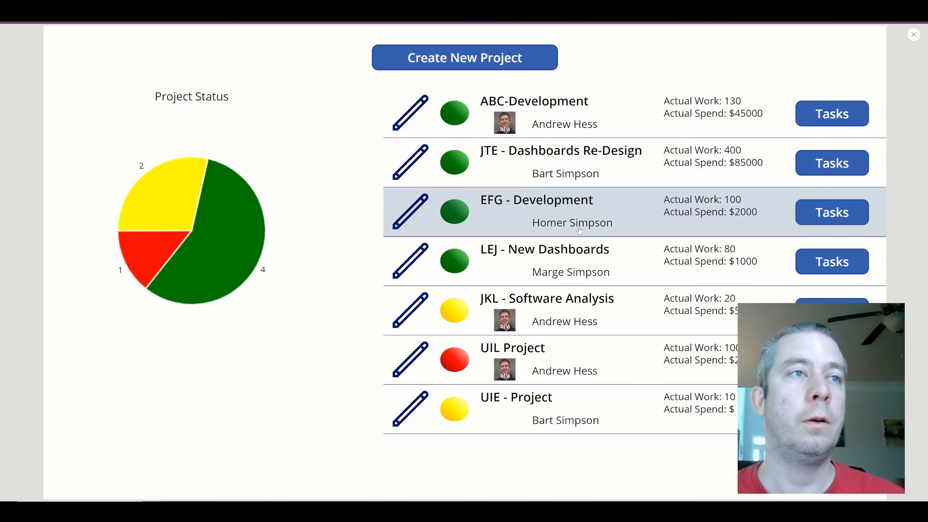
- View the EFG - Development task list and check the Task Risk chart of JTE - Dashboards Re-Design in the preview
click(817, 213)
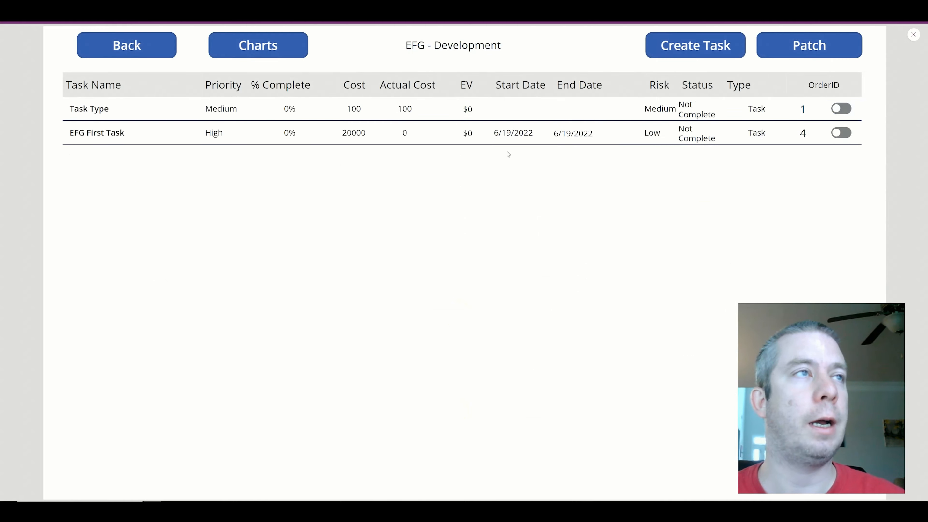
click(141, 51)
click(832, 163)
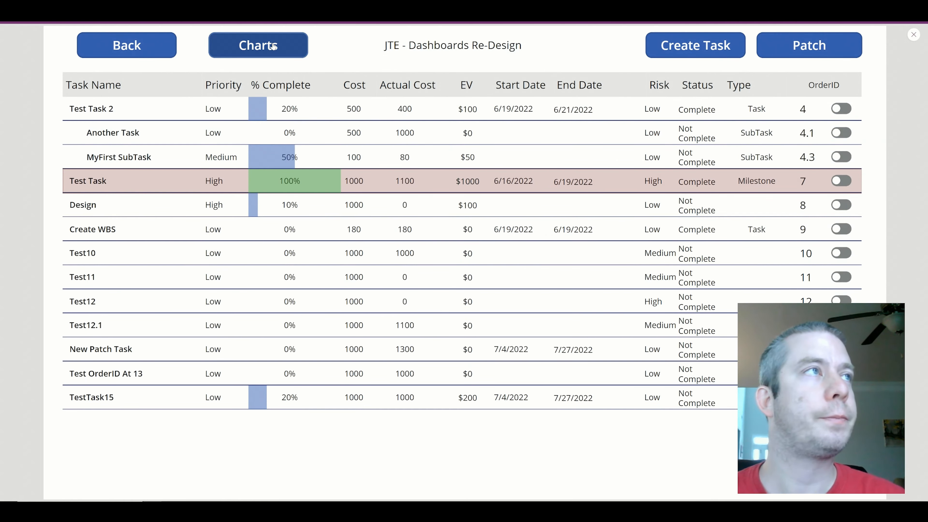
click(252, 45)
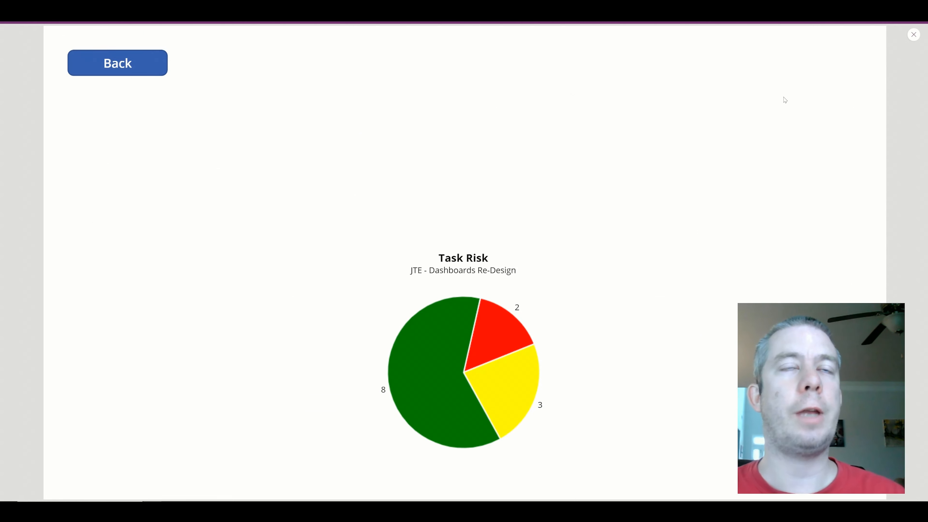
click(914, 34)
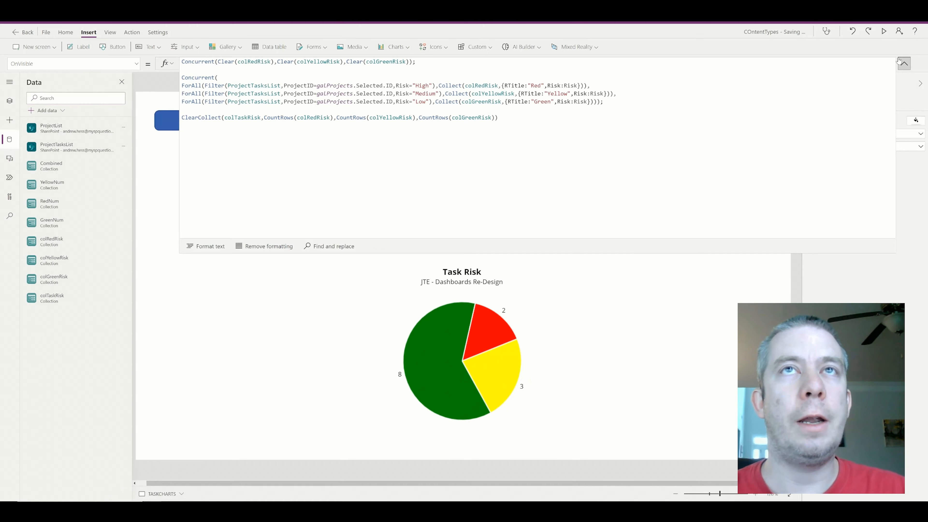
- Preview the app again and review the costs and EV in the JTE - Dashboards Re-Design task list
click(905, 64)
click(884, 33)
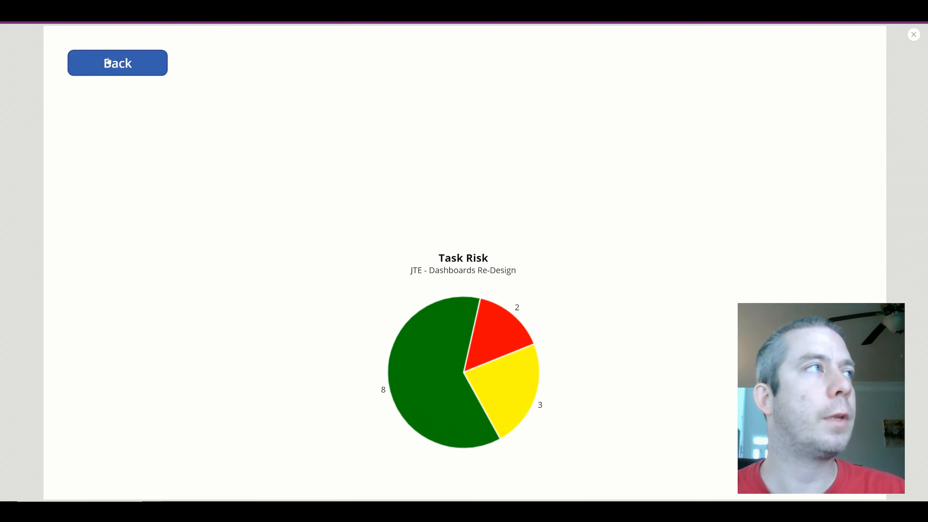
click(108, 62)
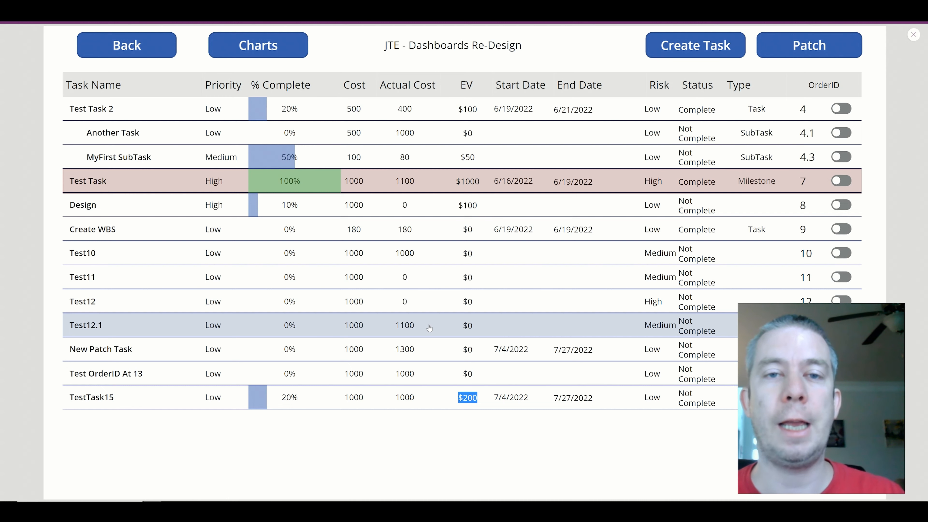
click(258, 45)
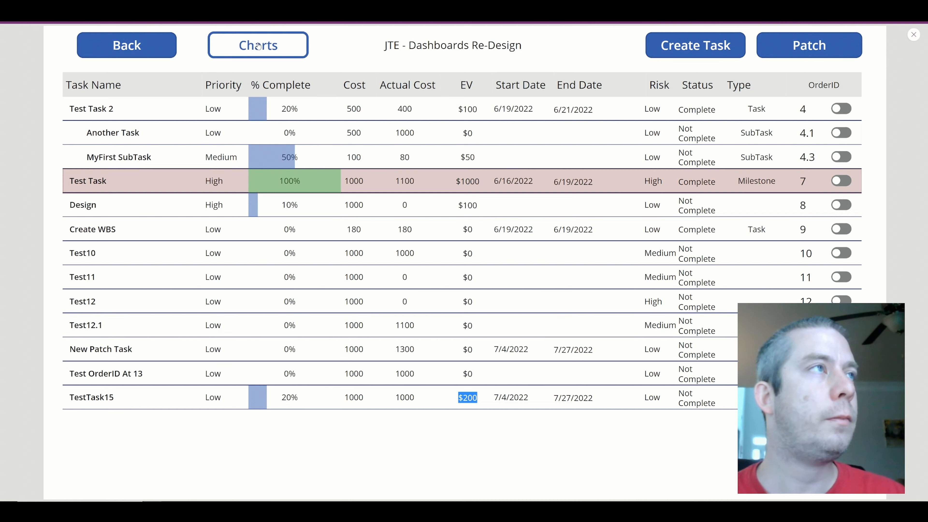
click(914, 35)
- Move the Back button to the upper-left corner of the TASKCHARTS screen, at X 20, Y 8
click(206, 119)
drag(206, 119, 196, 104)
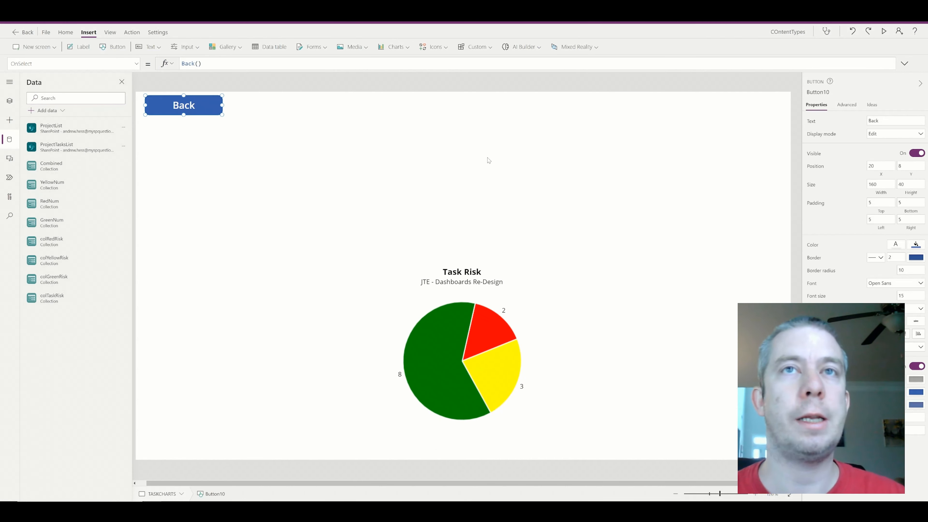
click(274, 89)
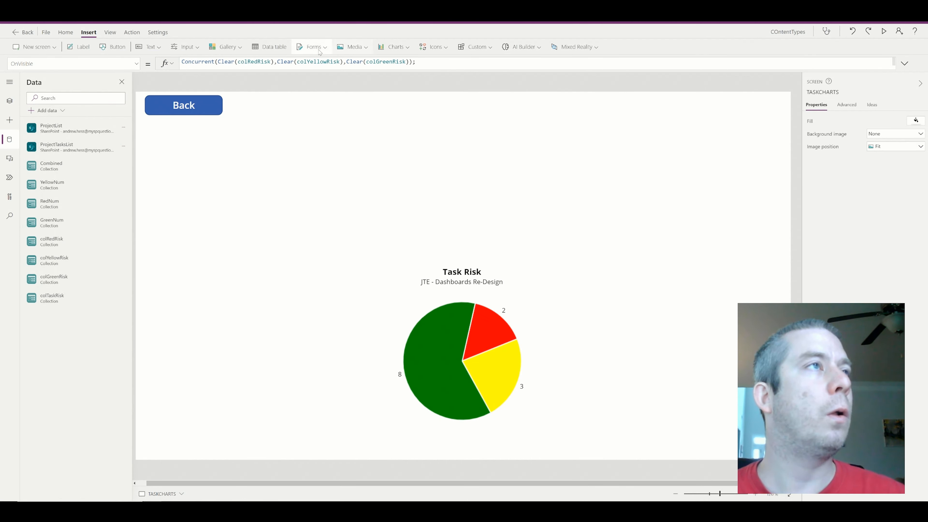
click(360, 48)
click(395, 62)
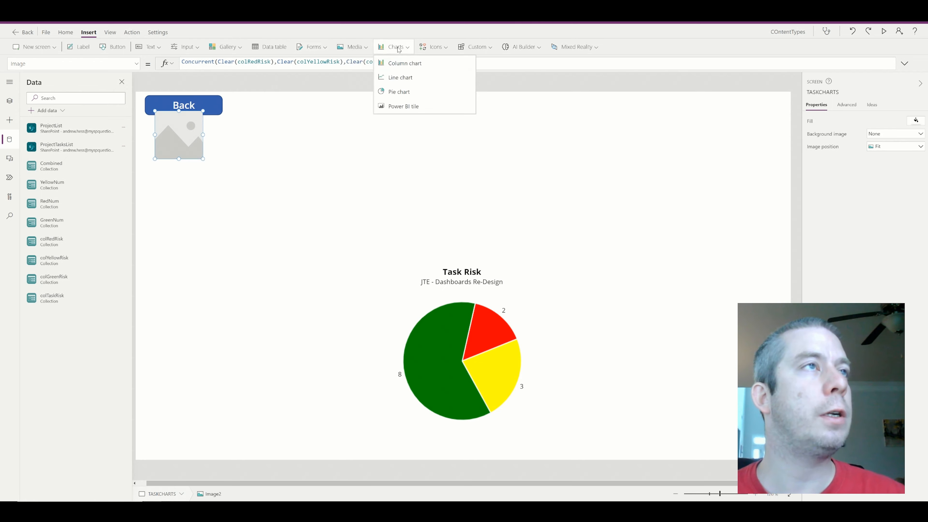
key(Delete)
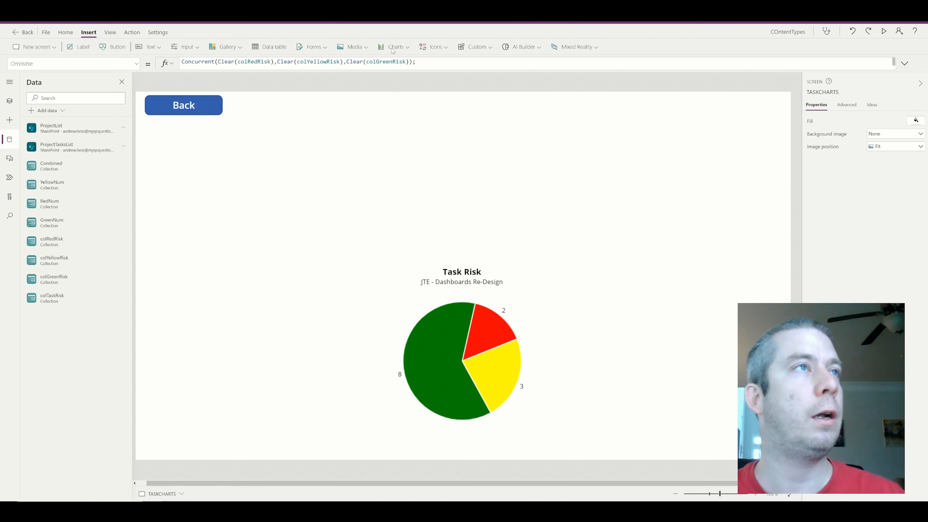
- Insert a line chart on the TASKCHARTS screen, shortened to sit above the pie chart and widened across the screen
click(397, 48)
click(403, 80)
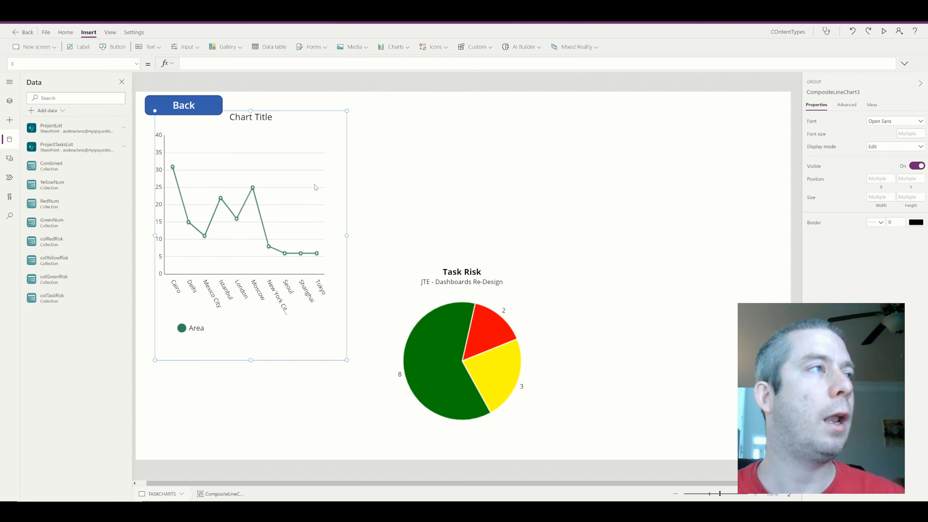
drag(251, 362, 254, 291)
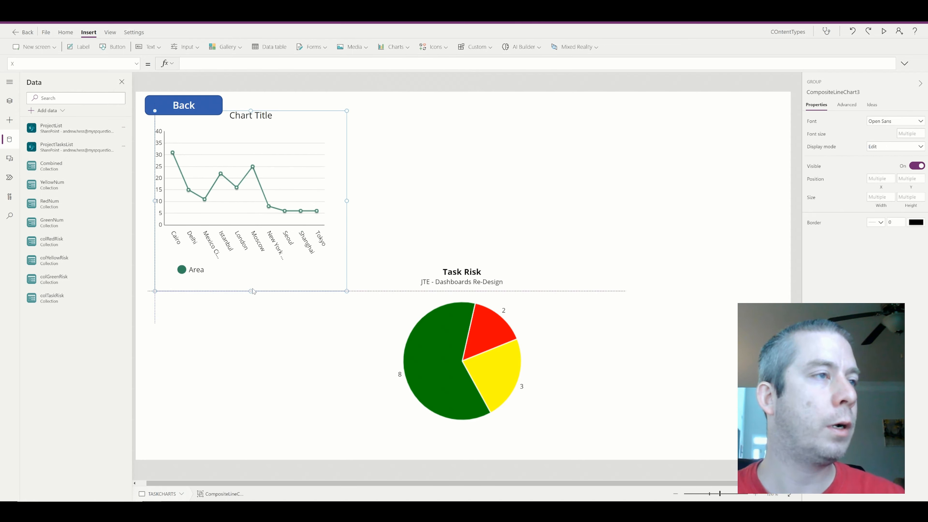
drag(346, 201, 779, 212)
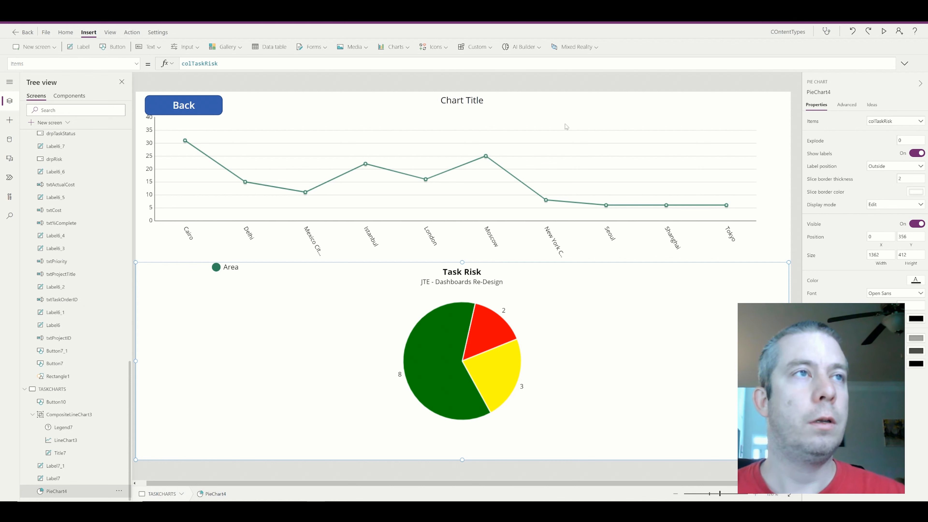
- Add a separator comment line of slashes below the ClearCollect statement in the TASKCHARTS screen's OnVisible formula
click(55, 390)
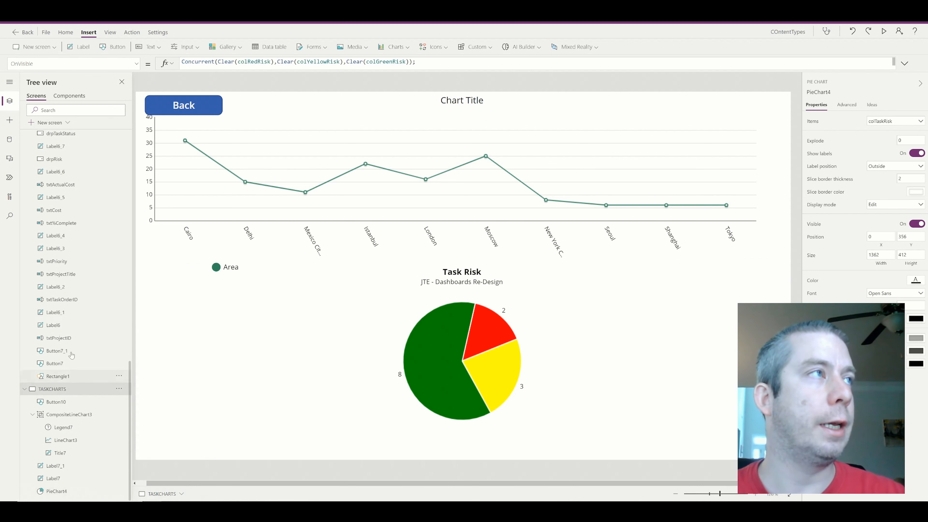
click(904, 63)
click(499, 117)
key(Return)
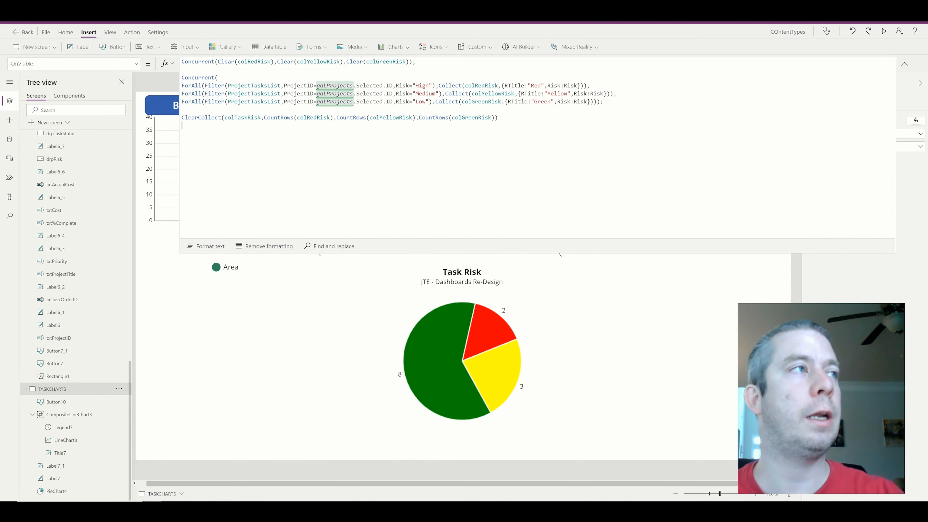
text(/)
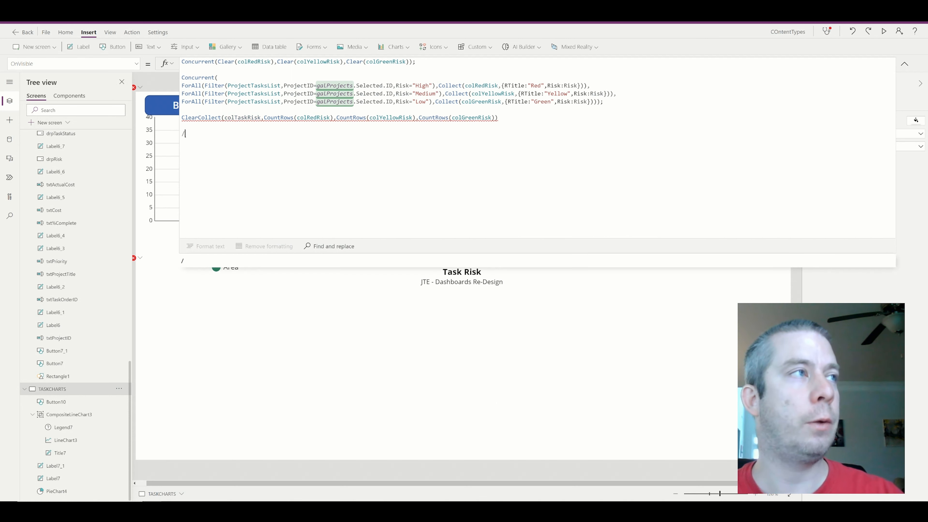
text(///////////////////////////////////////////////////////////////////////////////////////////////////////////)
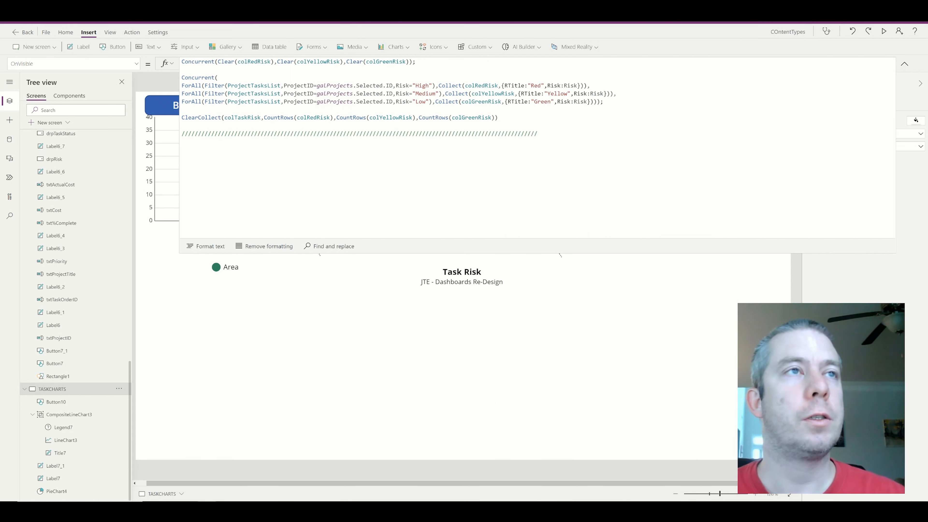
- Add Clear(colActualCost); below the separator and end the ClearCollect(colTaskRisk…) statement with a semicolon
click(182, 126)
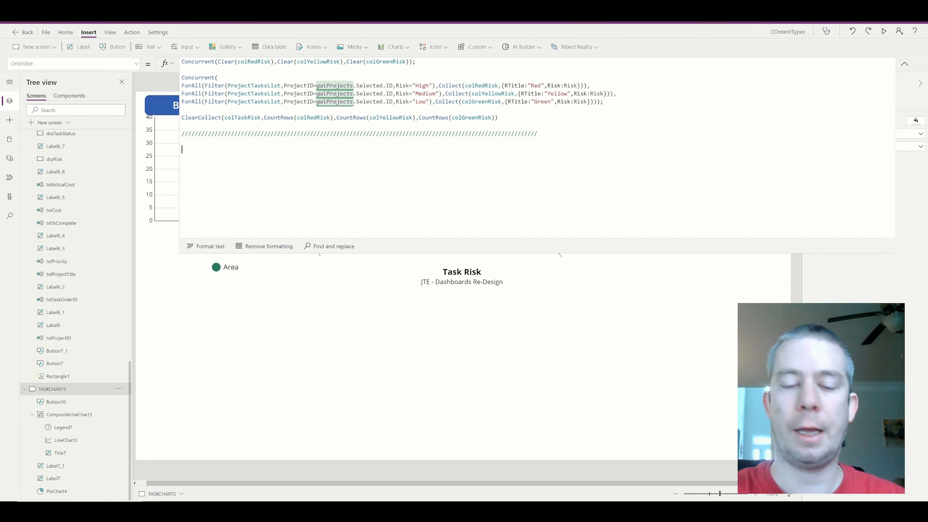
text(Cle)
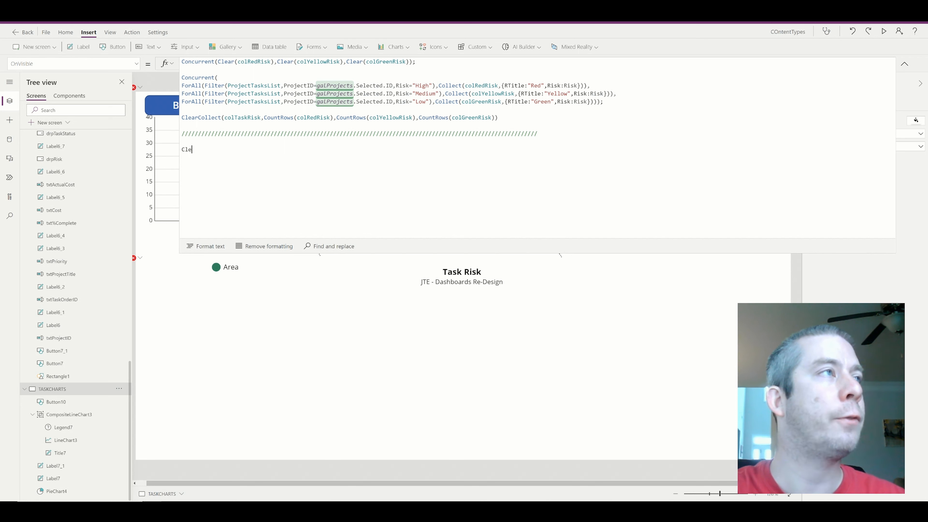
text(ar(colActualCost))
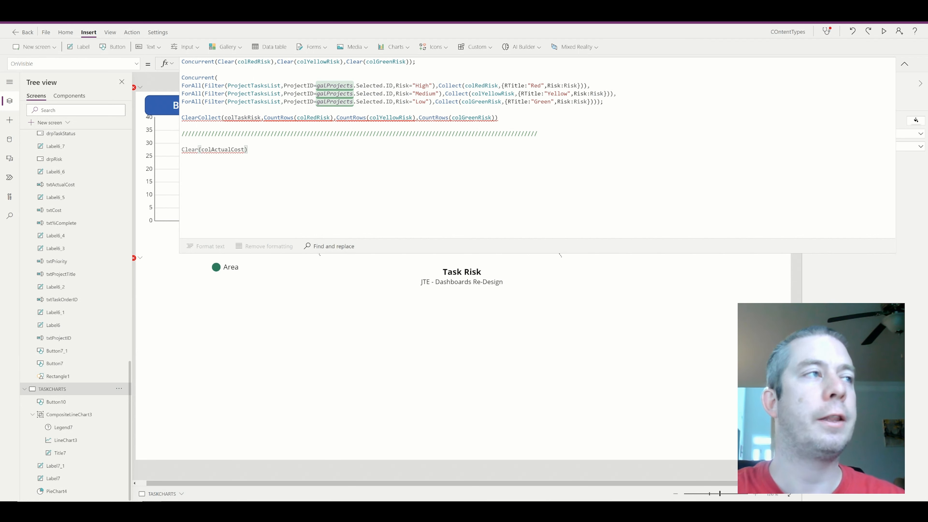
click(499, 118)
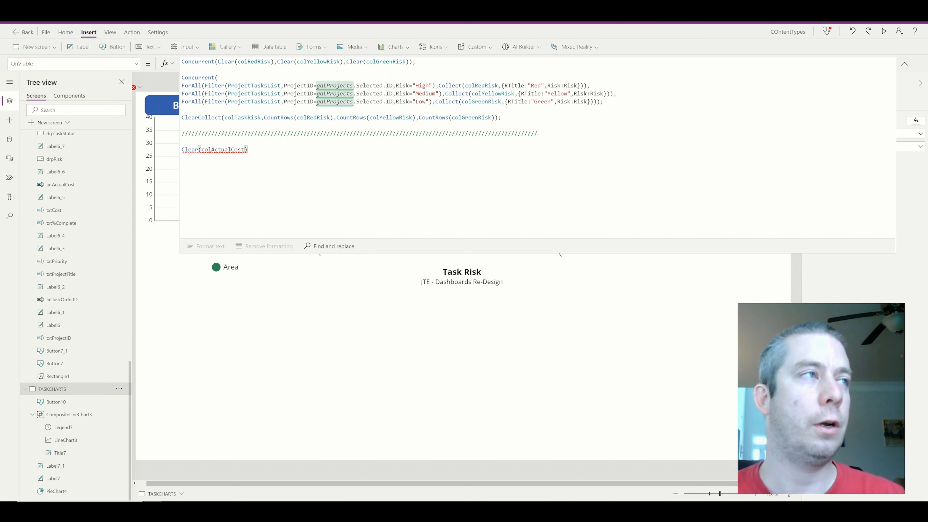
text(; )
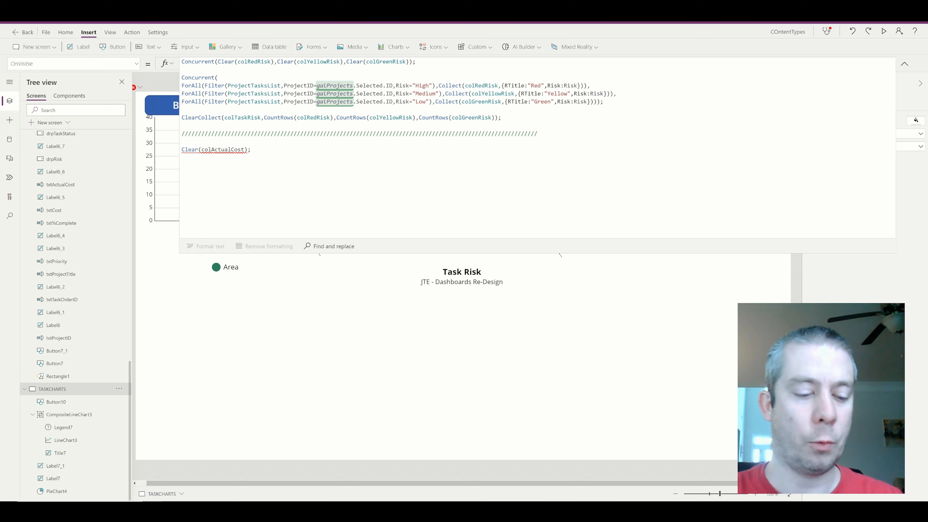
- Begin a ForAll below the Clear statement with Filter(ProjectTasksList,ProjectID=galProjects.Selected.ID) as its source, reusing the existing filter
text(ForAll)
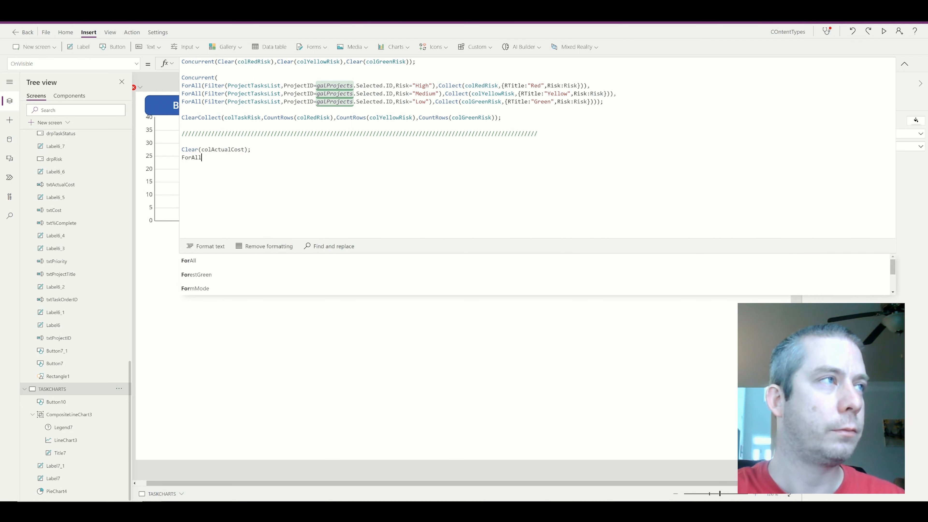
text((Fil)
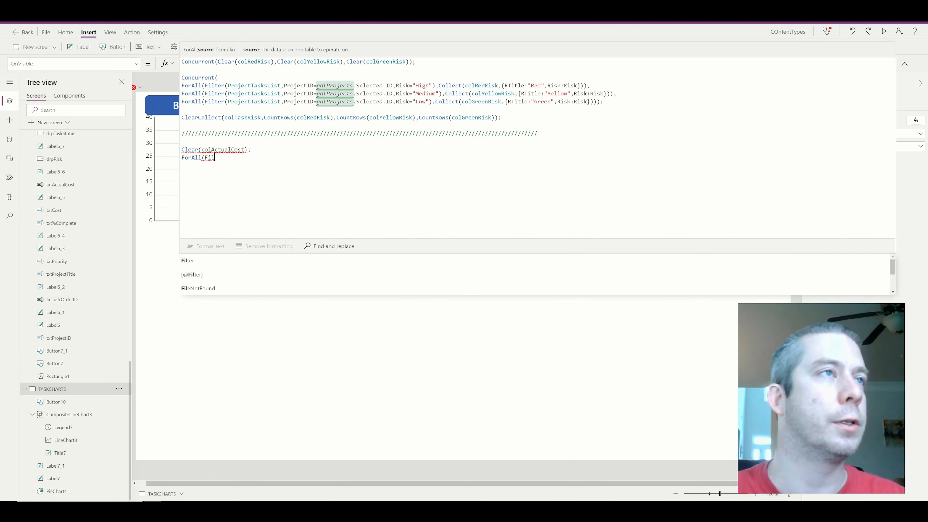
drag(393, 86, 205, 87)
key(ctrl+c)
mouse_move(214, 158)
mouse_down()
mouse_move(196, 158)
mouse_move(205, 158)
mouse_up()
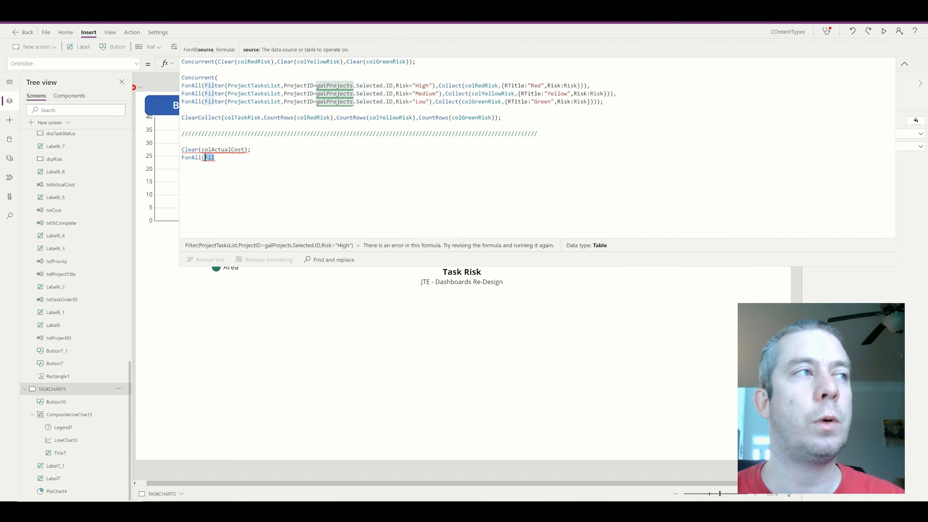
key(ctrl+v)
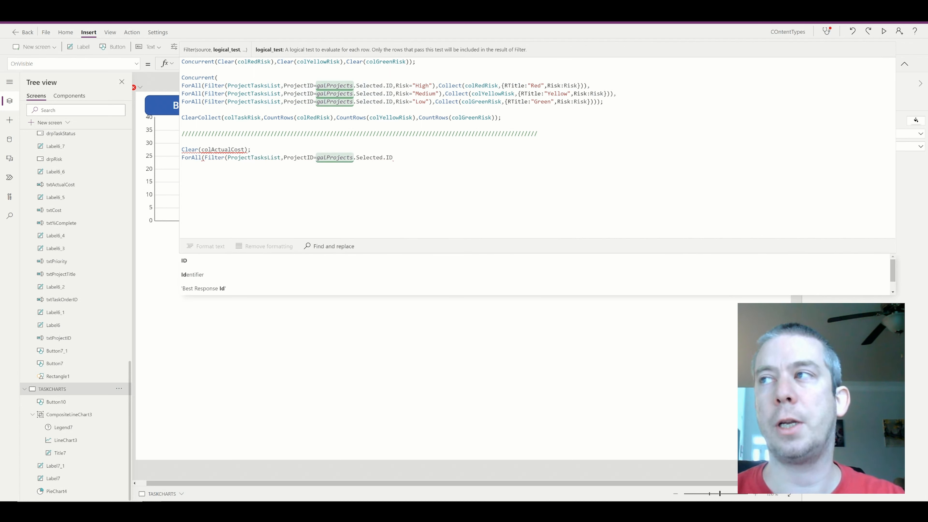
text())
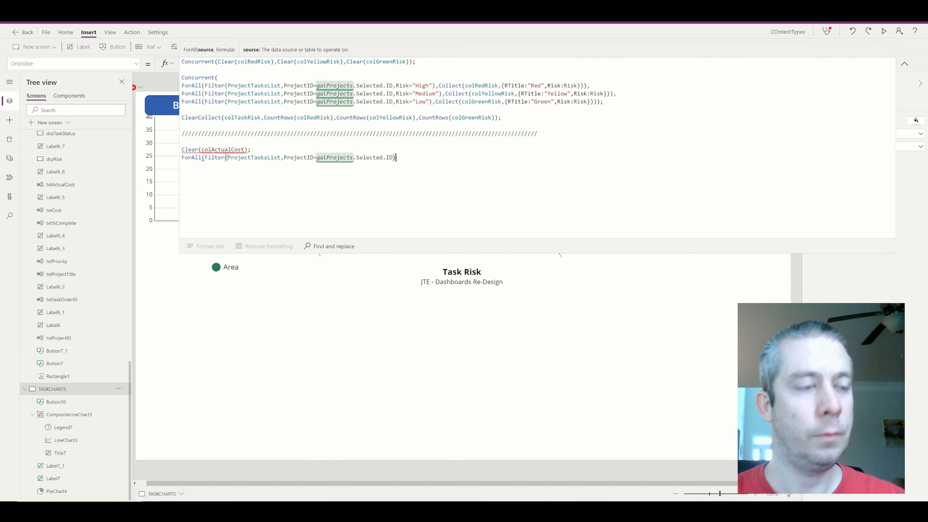
text(,)
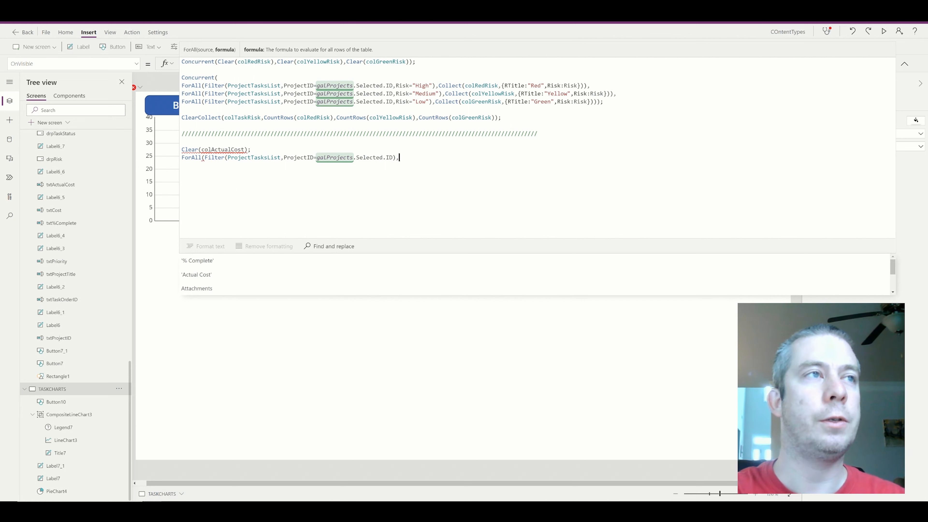
- Add Collect(colActualCost,{Title:Title,ActualCost:'Actual Cost' as the start of the ForAll's formula argument
text(Collect(col)
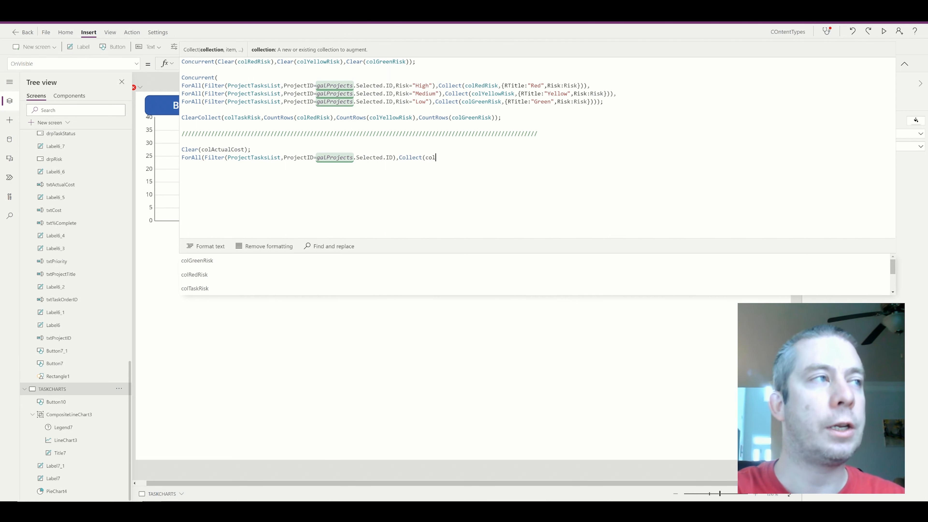
text(ActualCost)
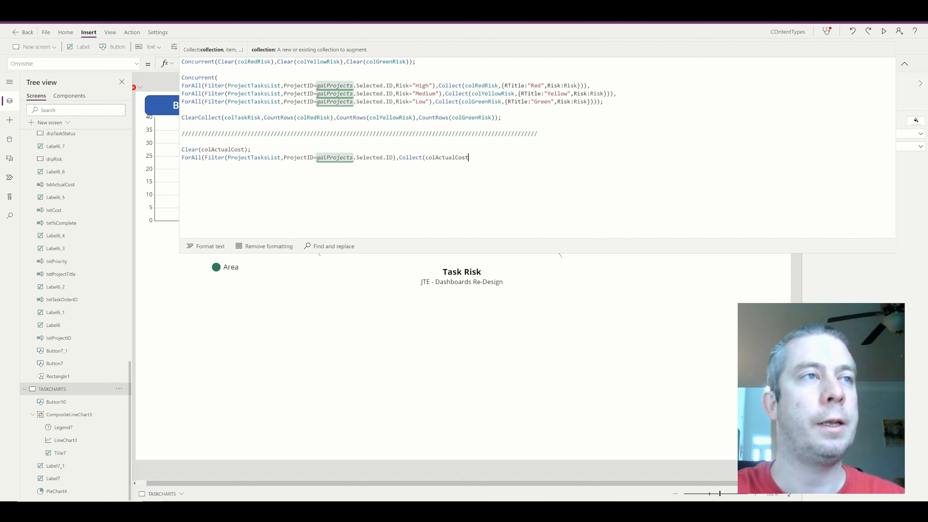
text(,)
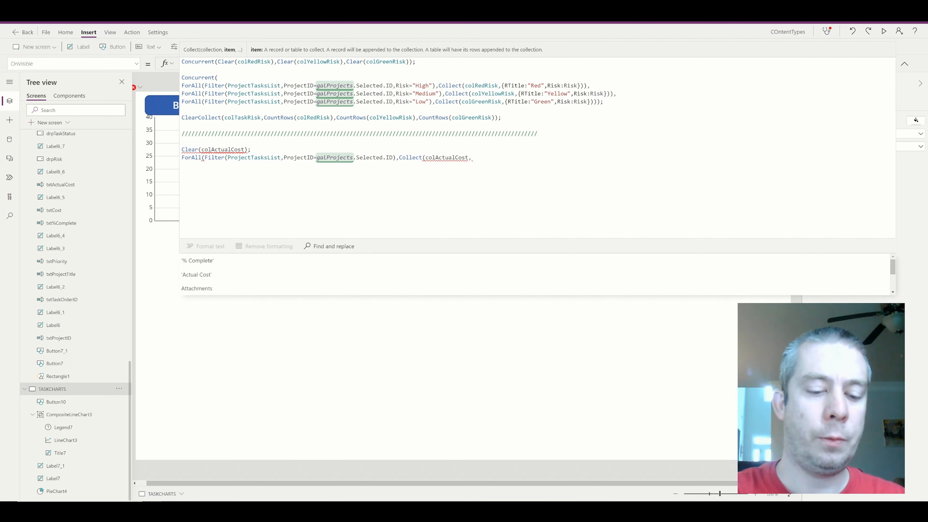
text({)
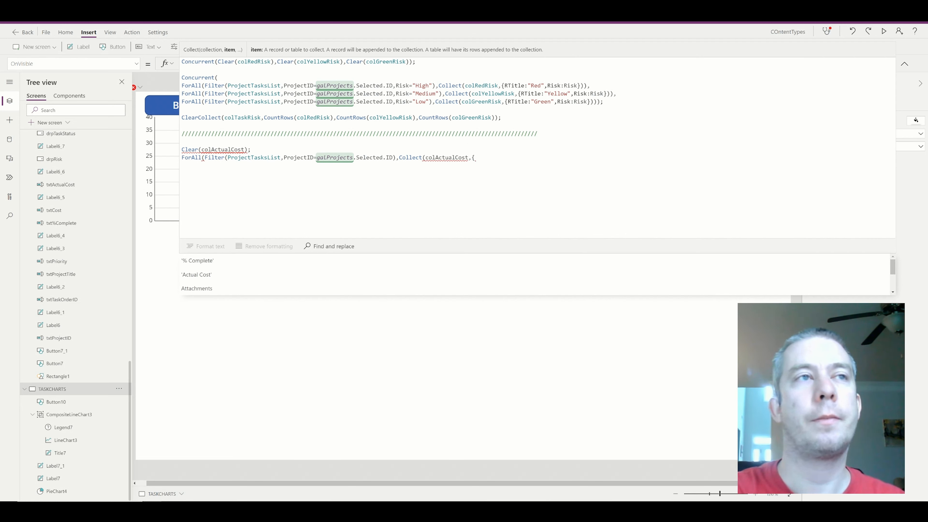
text(Title:Title)
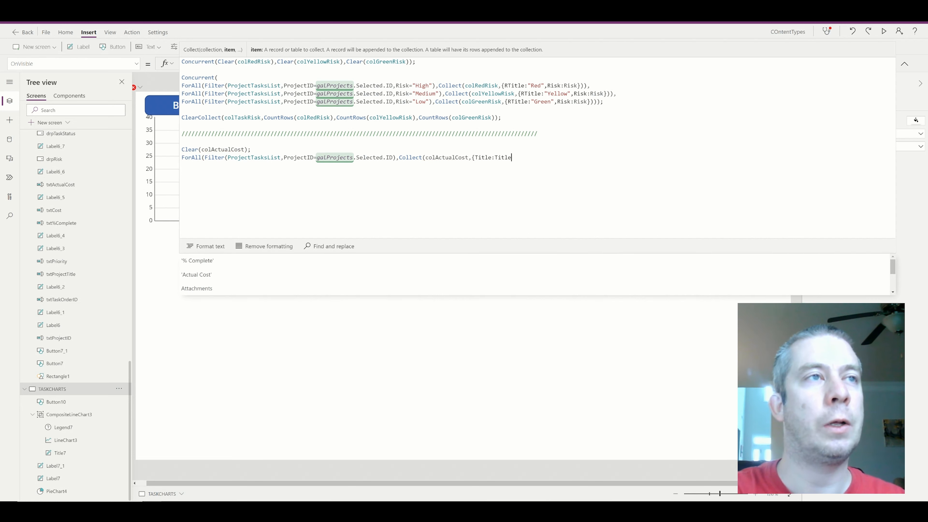
text(,Actu)
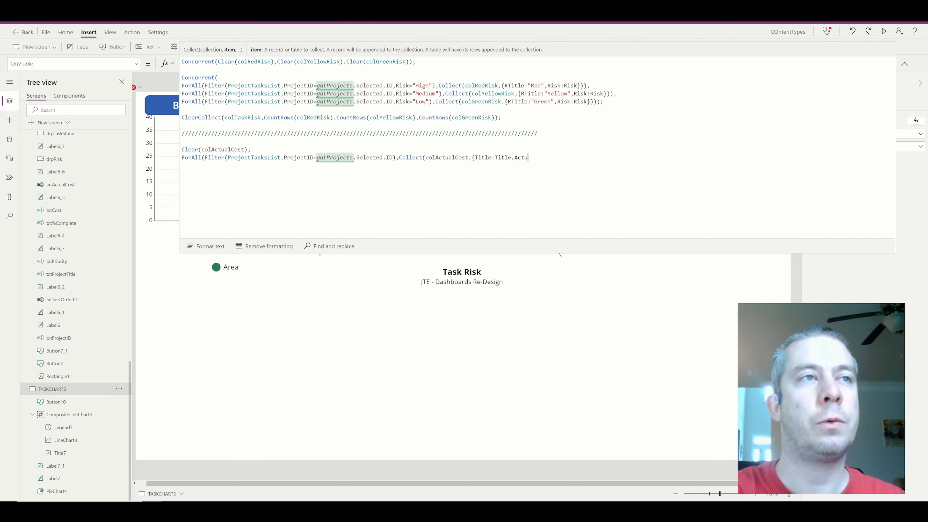
text(alCost:')
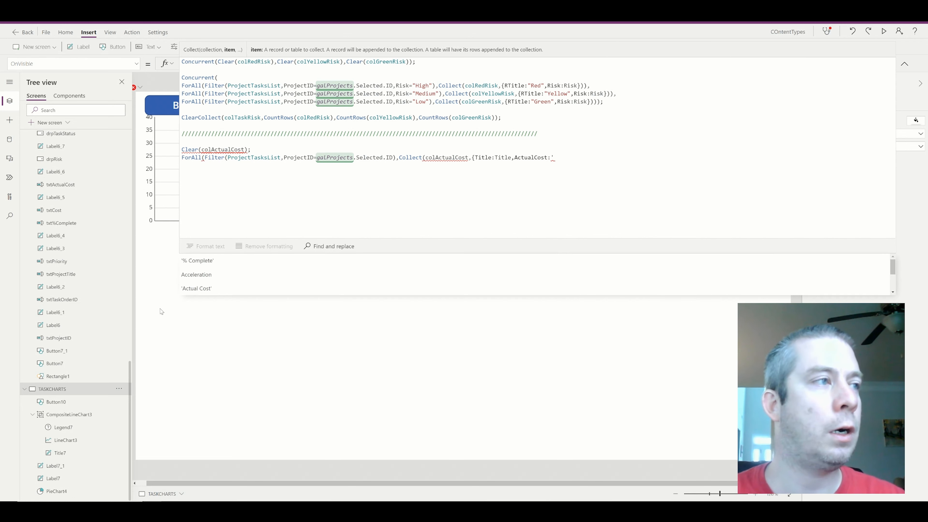
click(197, 289)
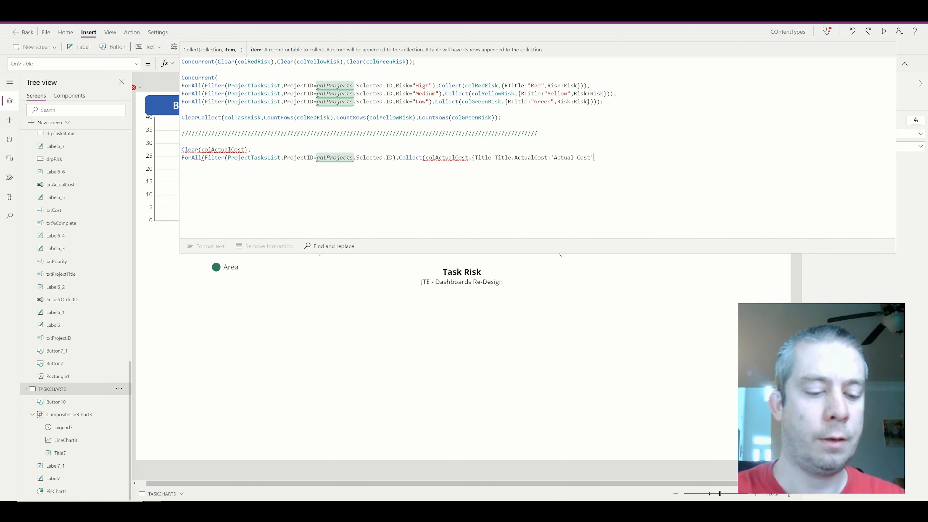
- Add the field Cost:Cost to the collected record and close the Collect and ForAll statement with a semicolon
text(,Cost)
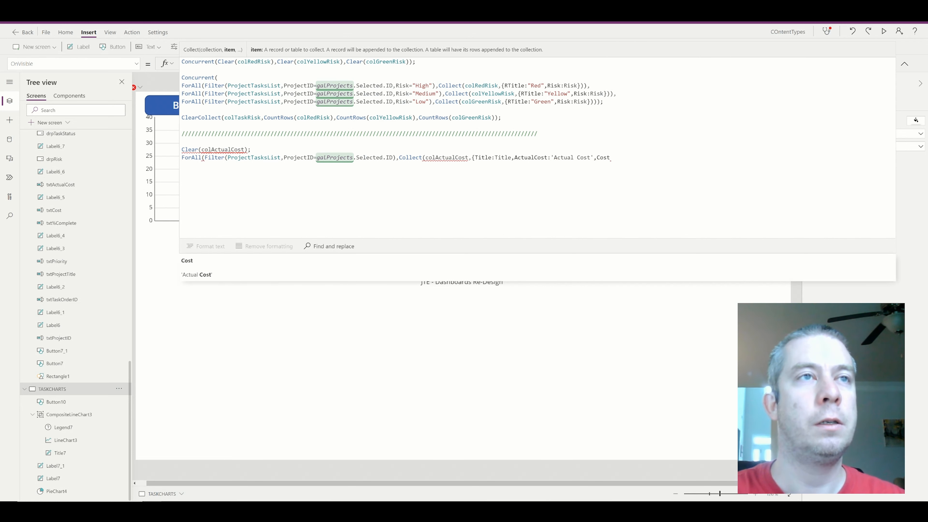
text(:Cos)
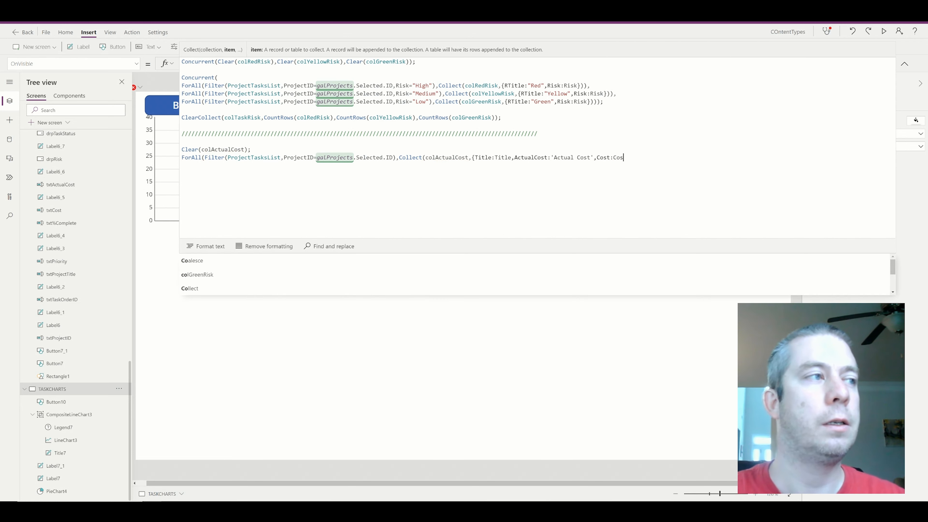
text(t)
click(256, 265)
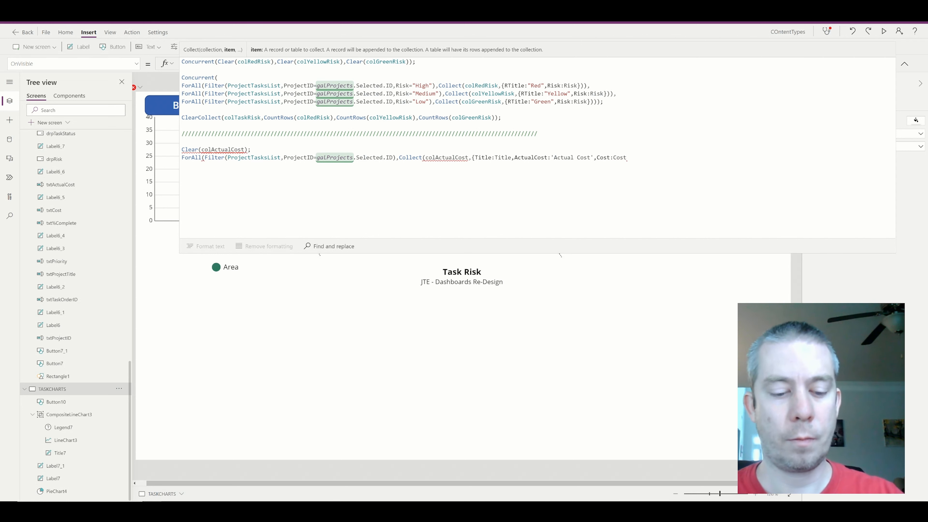
text(}))
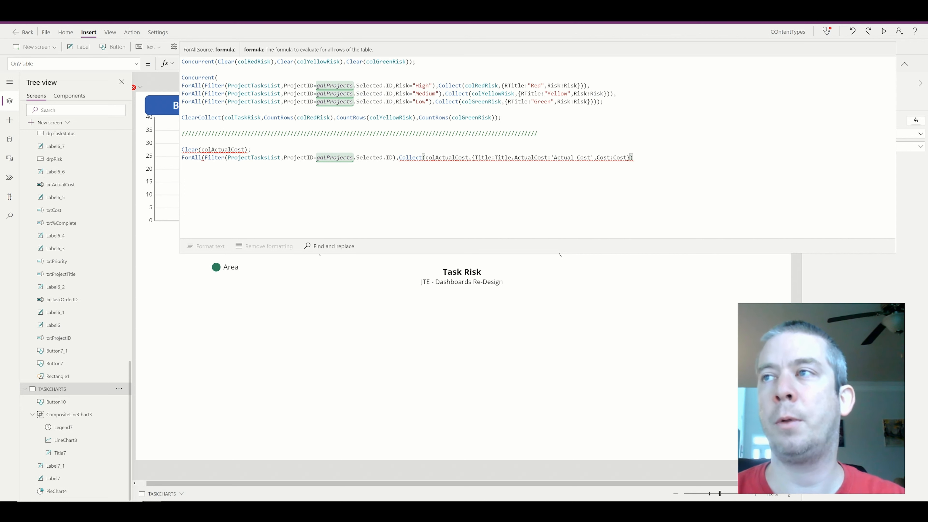
text())
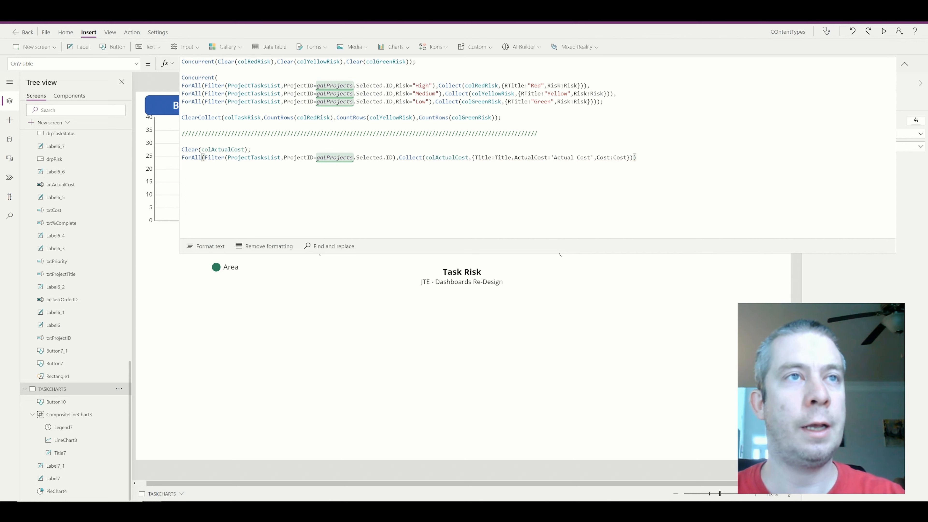
text(;)
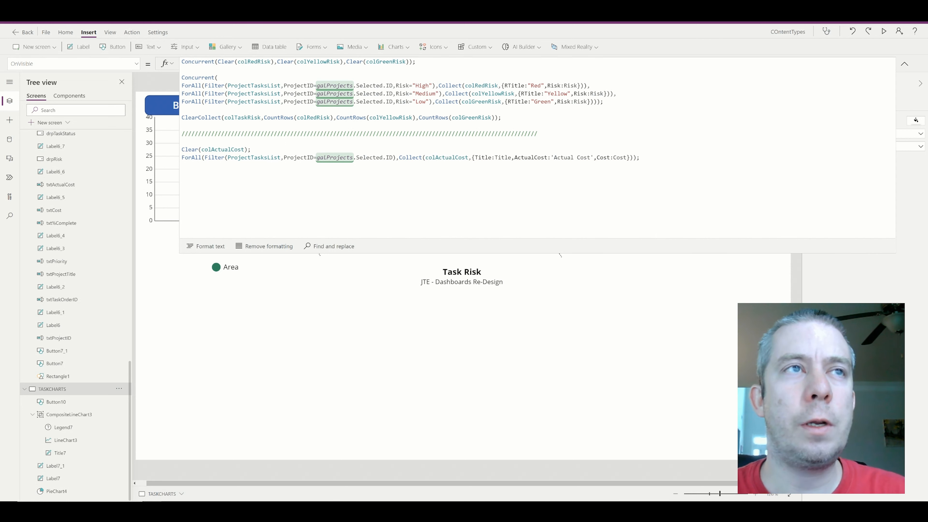
drag(593, 157, 574, 158)
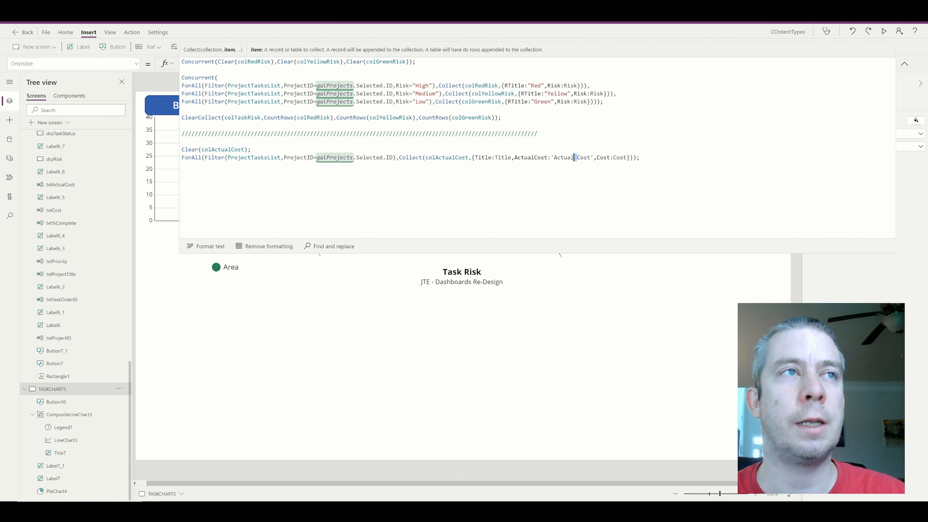
double_click(528, 157)
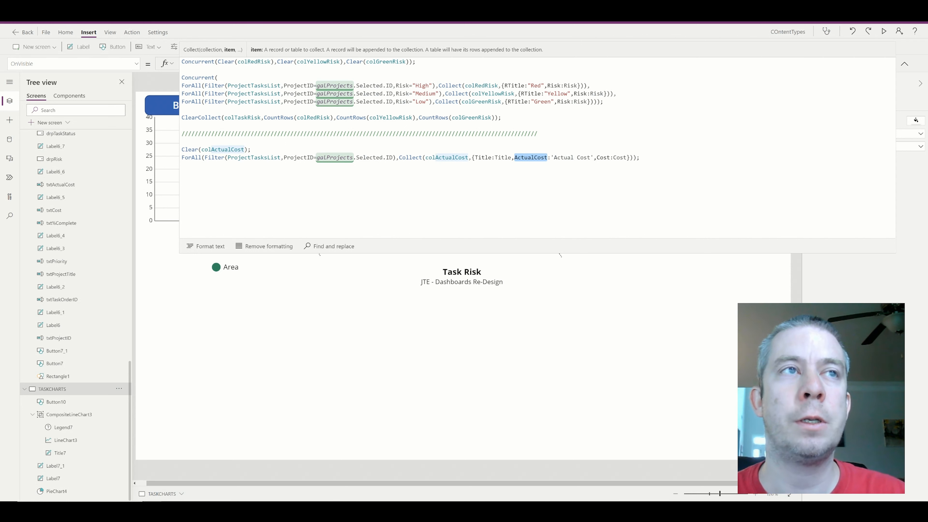
drag(551, 158, 595, 158)
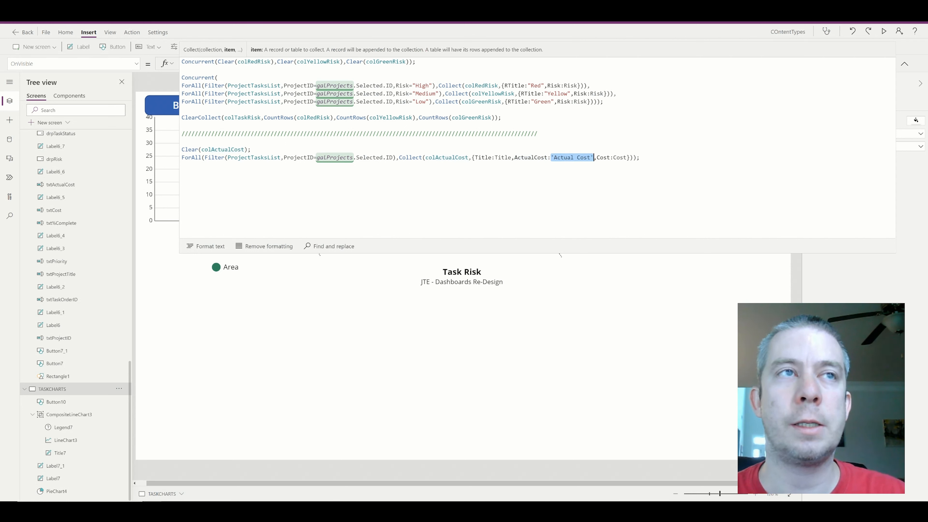
double_click(620, 157)
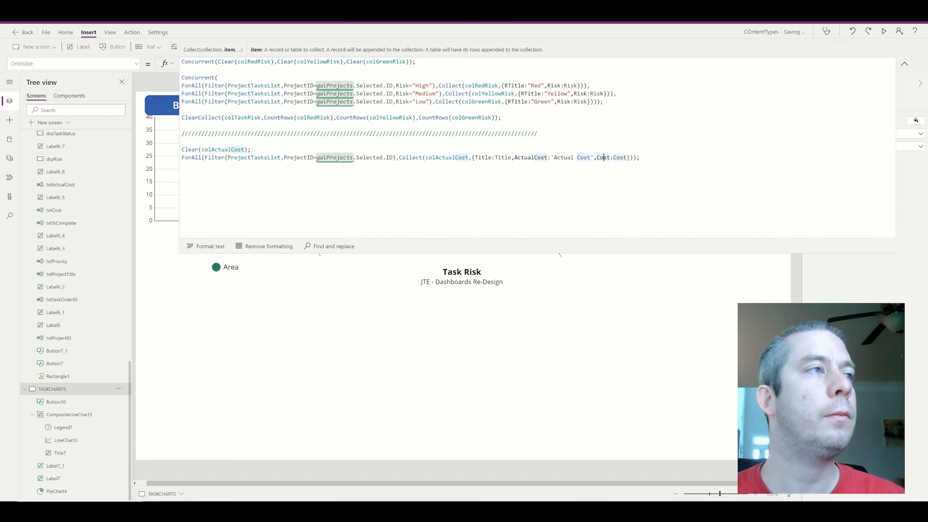
click(604, 157)
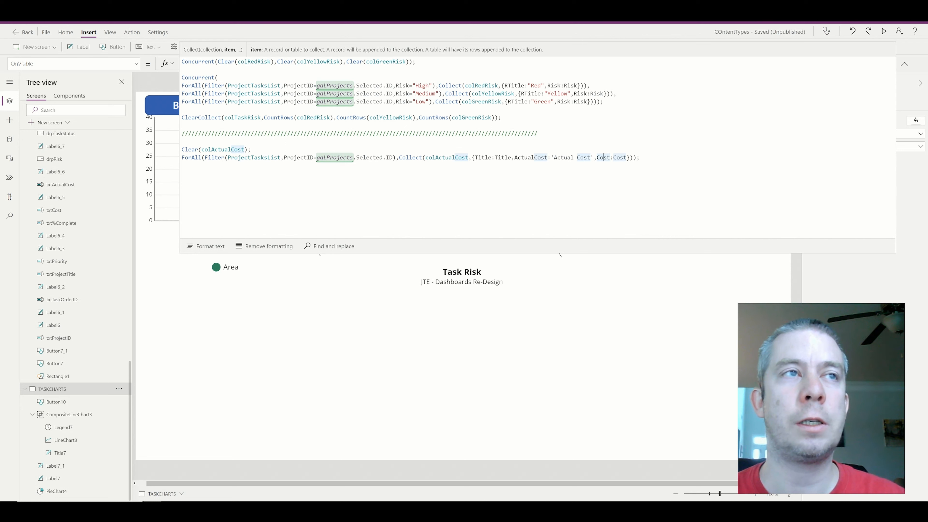
- Collapse the formula editor and set the line chart's Items property to colActualCost
click(904, 64)
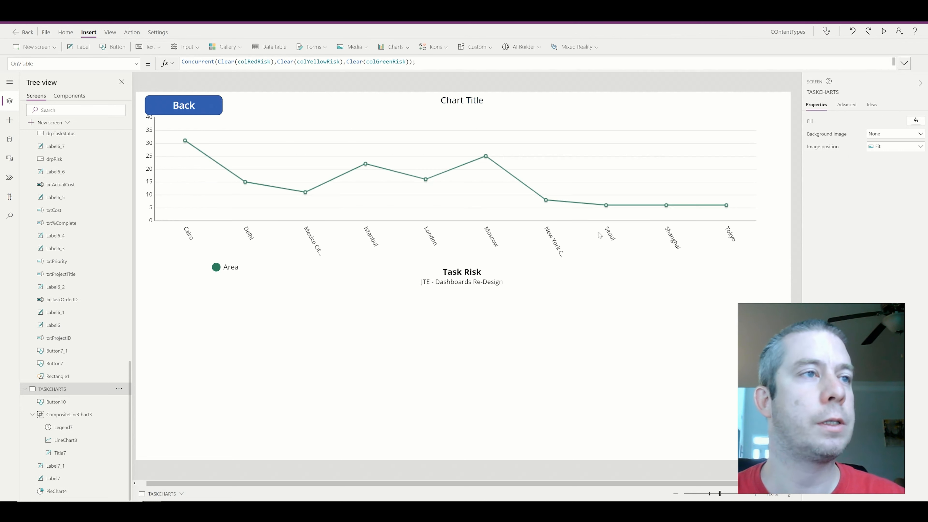
click(501, 315)
click(751, 143)
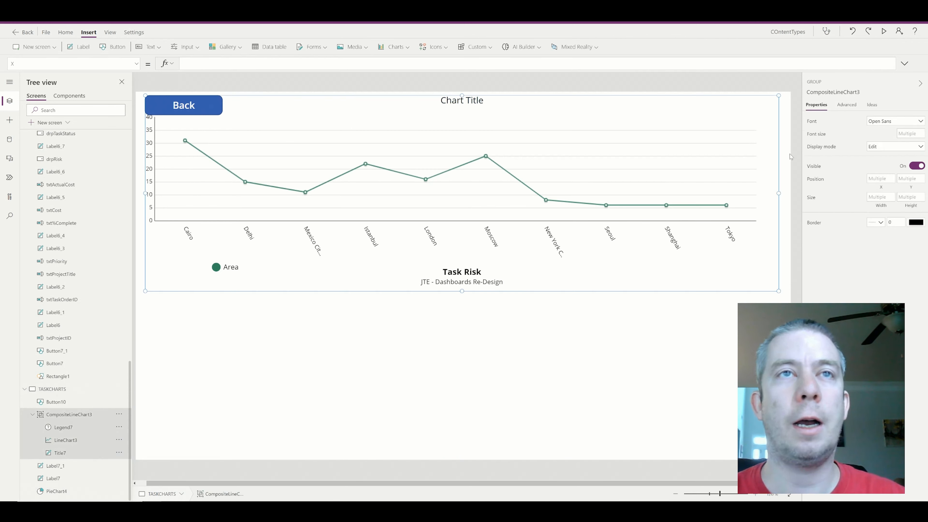
click(844, 105)
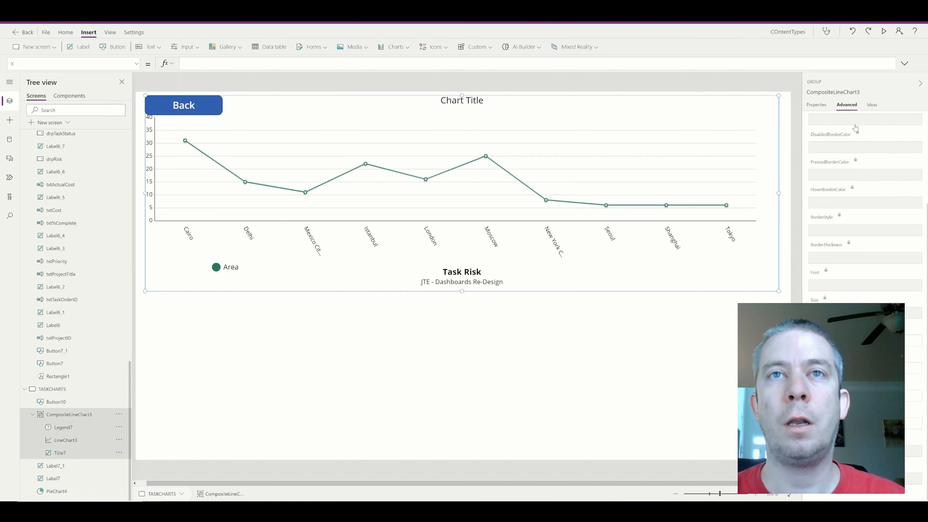
click(517, 176)
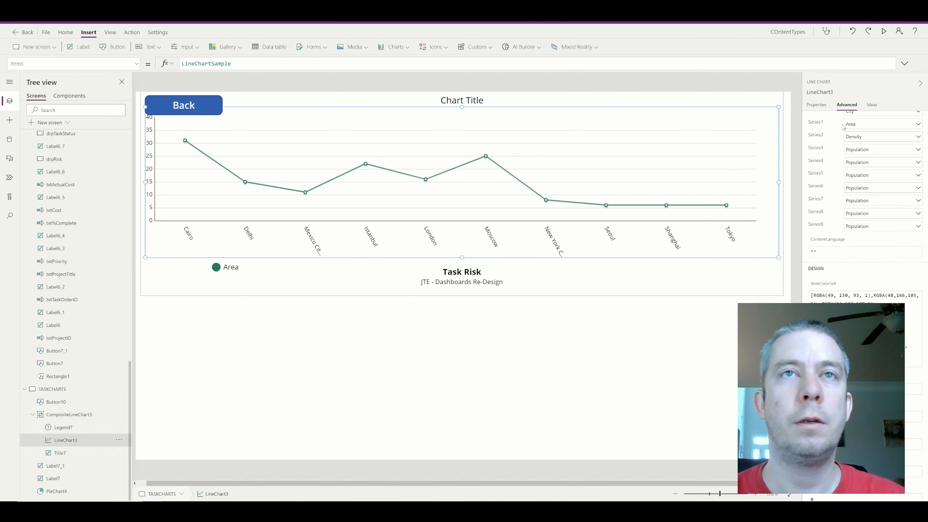
scroll(862, 167, up, 3)
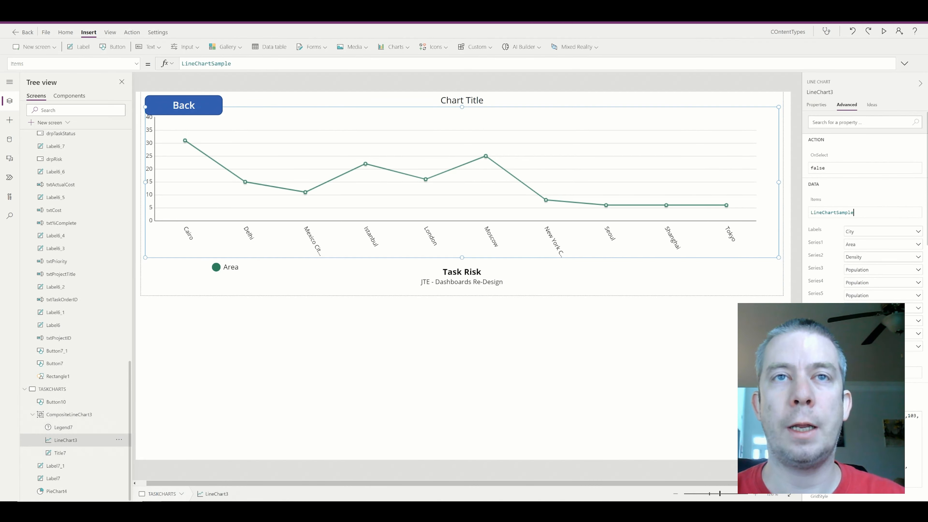
double_click(833, 212)
text(col)
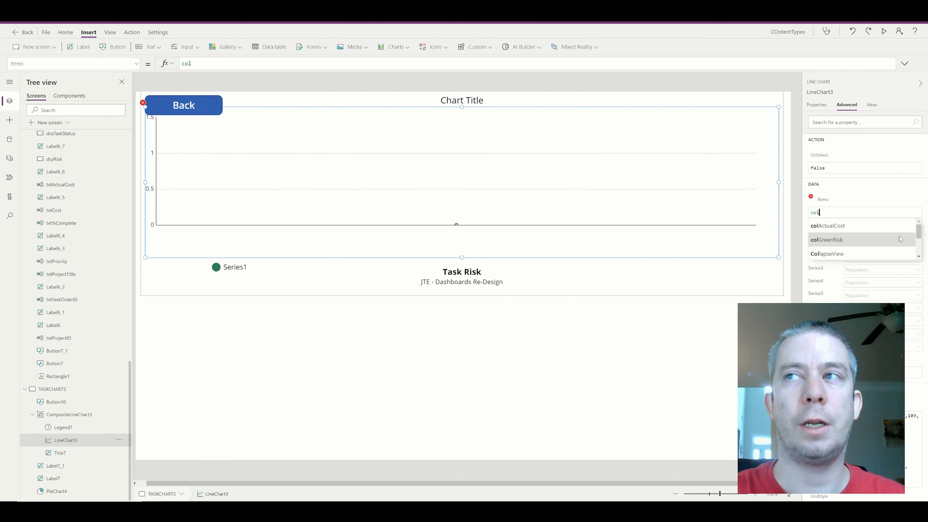
click(833, 225)
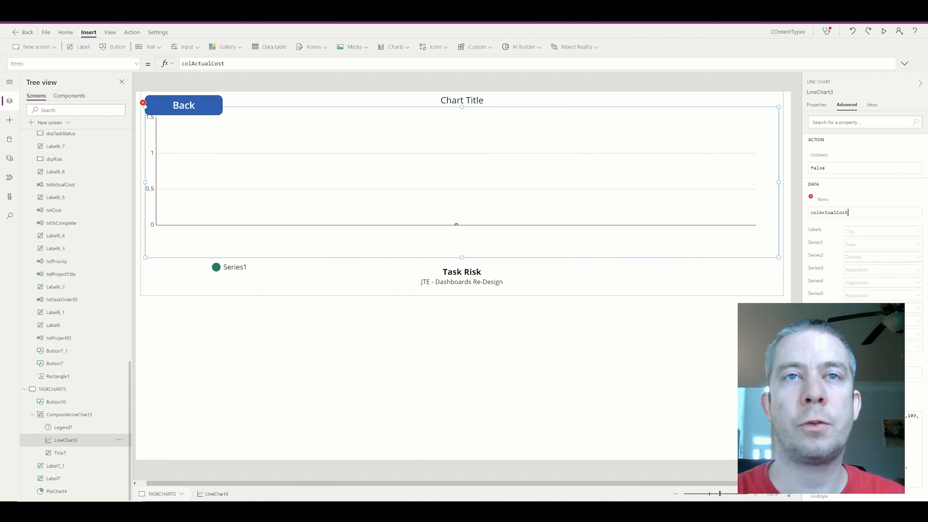
scroll(851, 157, down, 1)
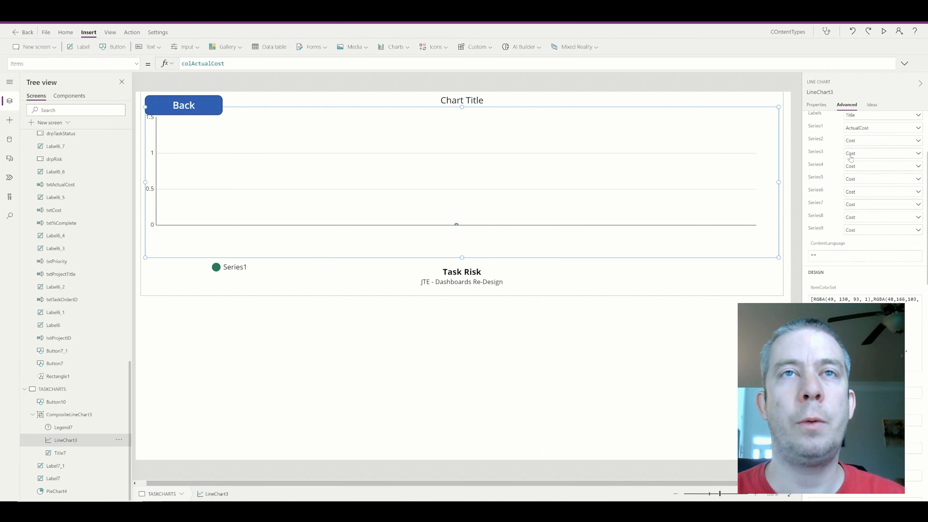
scroll(850, 157, up, 1)
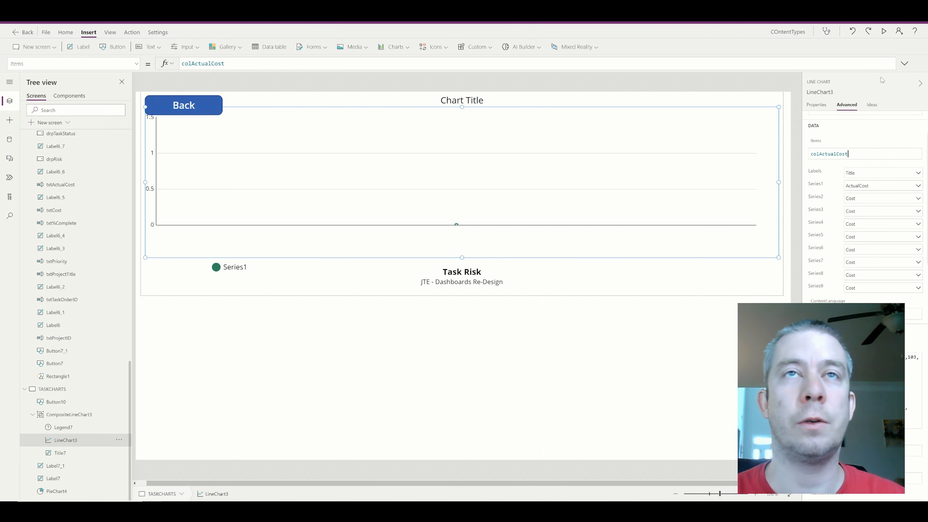
- Preview the app, go back from the charts screen and reopen it to load the collections, and exit the preview
click(884, 31)
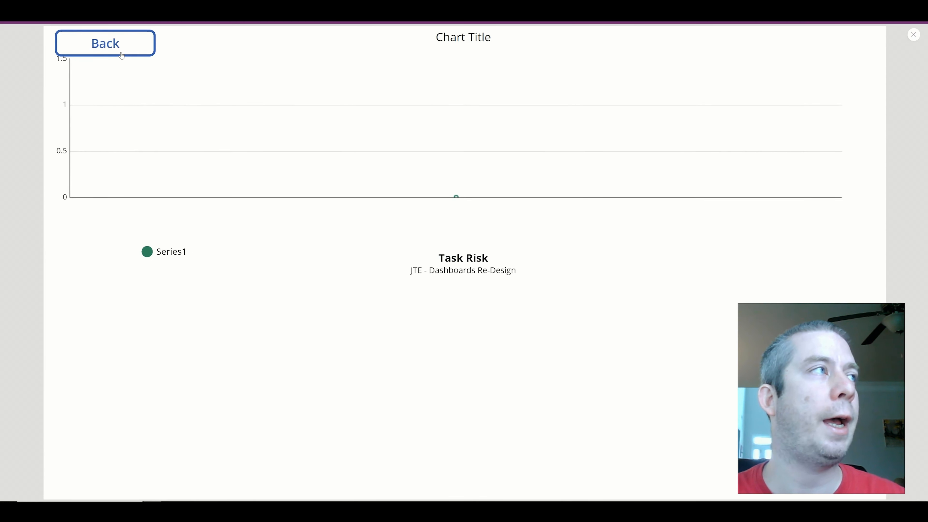
click(117, 51)
click(246, 44)
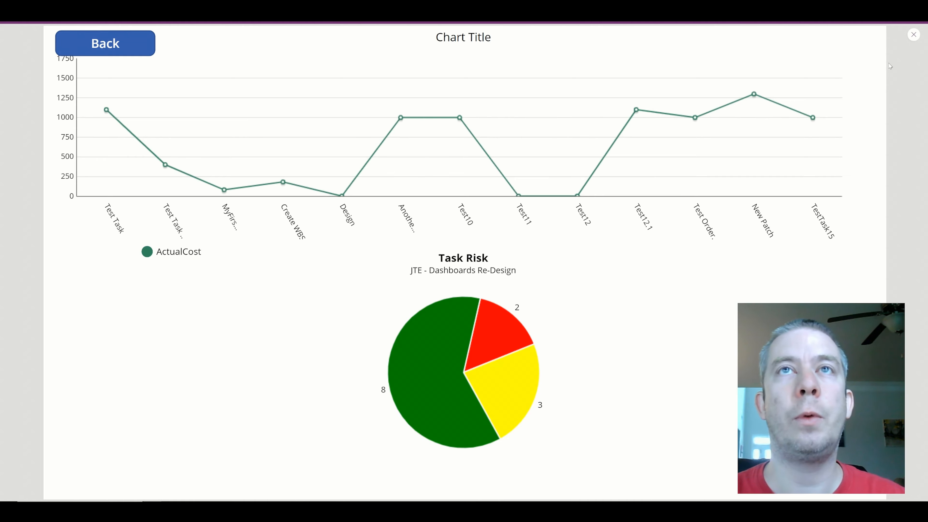
click(914, 35)
- Set the line chart's number of series to 2
click(745, 174)
click(746, 174)
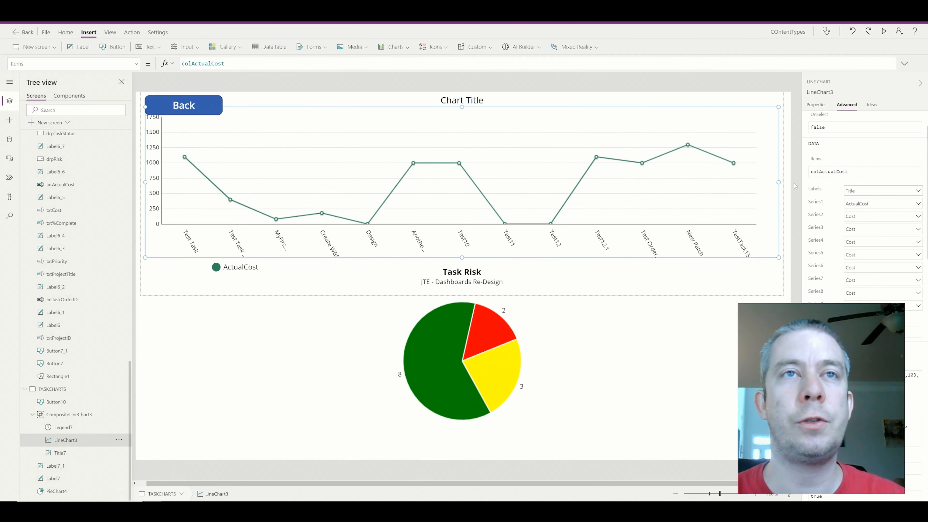
click(815, 106)
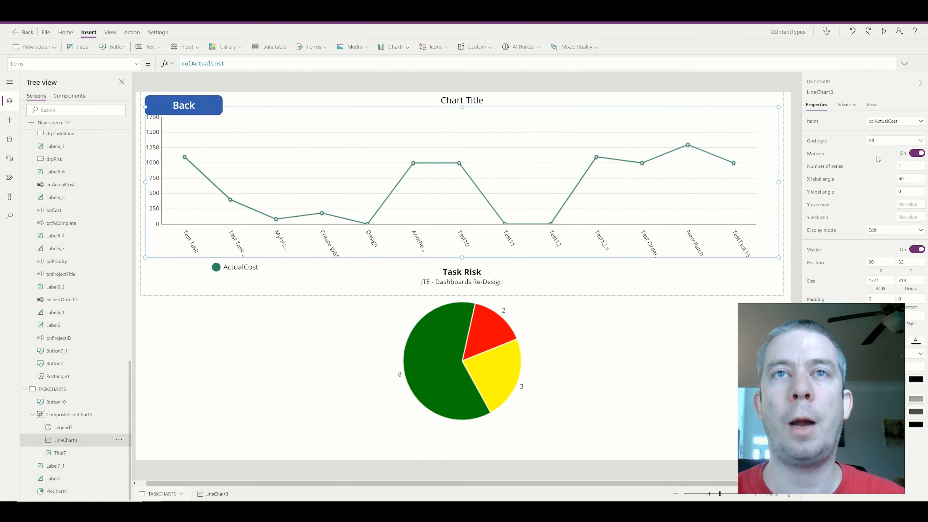
text(2)
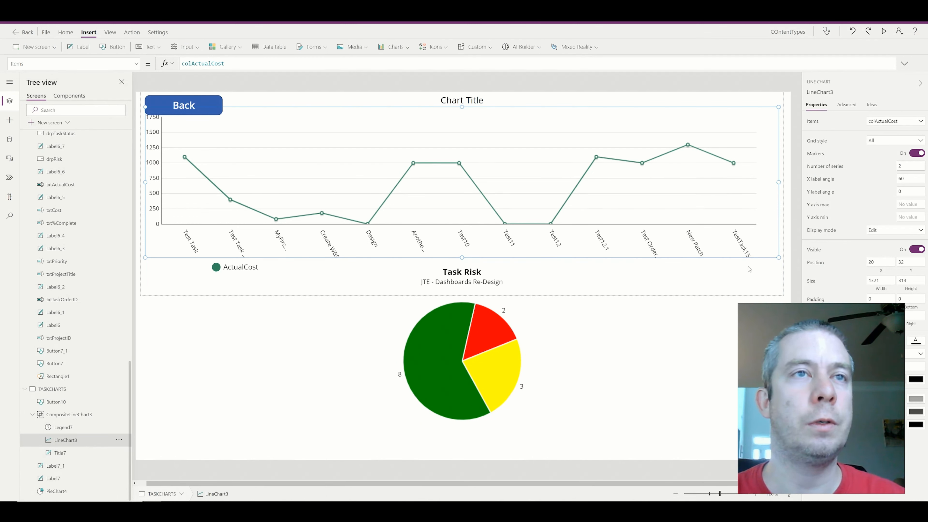
click(770, 293)
click(783, 239)
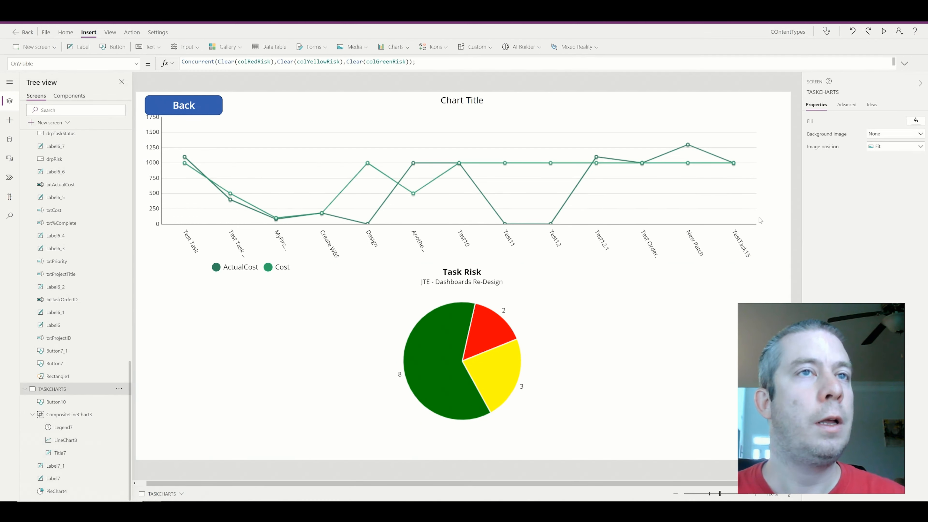
click(274, 270)
click(274, 270)
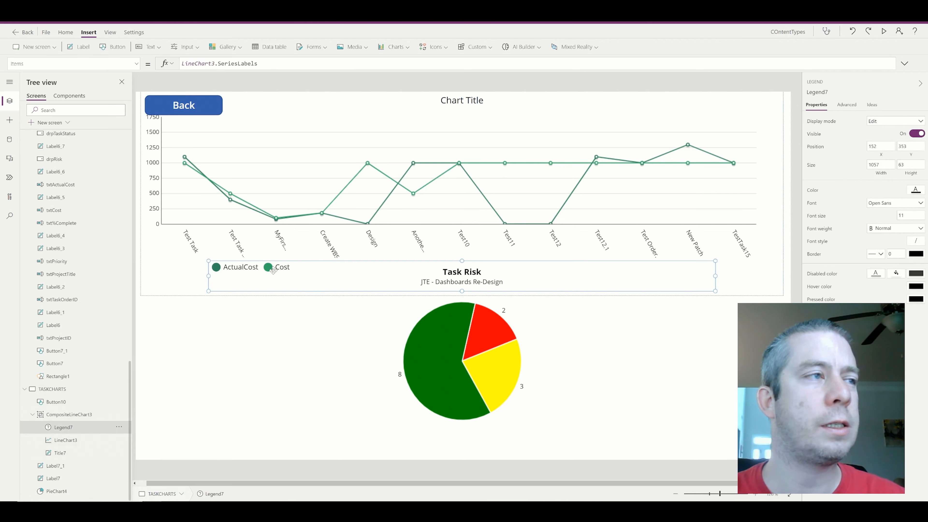
click(846, 106)
scroll(870, 266, down, 10)
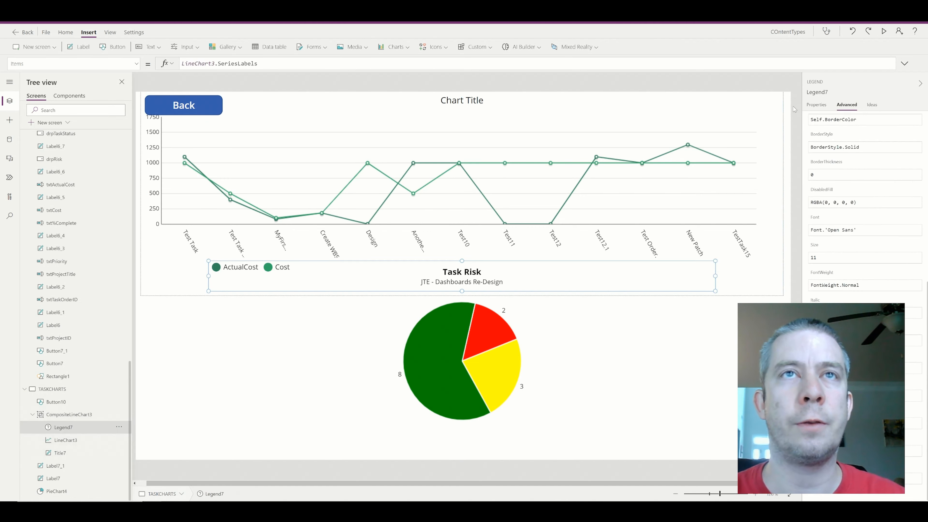
- Change the first two colors in the line chart's ItemColorSet to Red for ActualCost and Green for Cost
click(762, 127)
scroll(870, 256, down, 5)
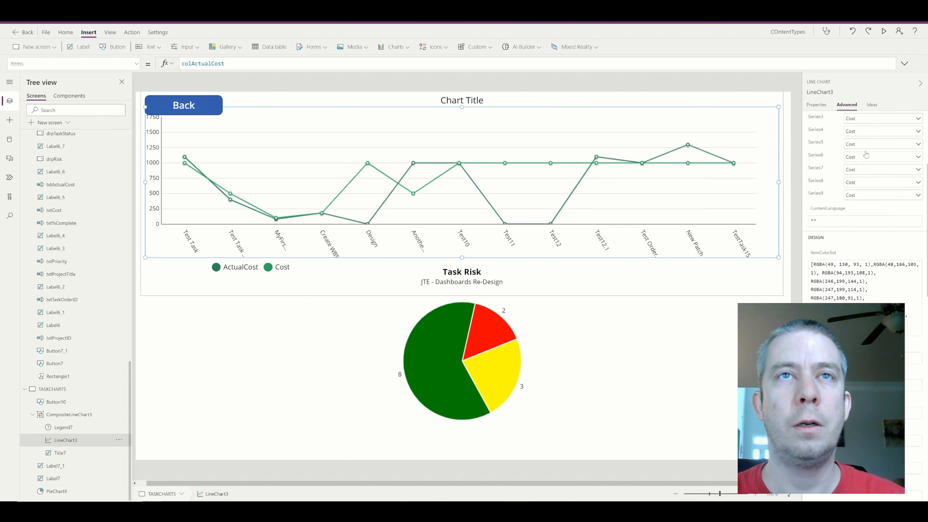
click(871, 272)
drag(871, 171, 817, 172)
text(Red)
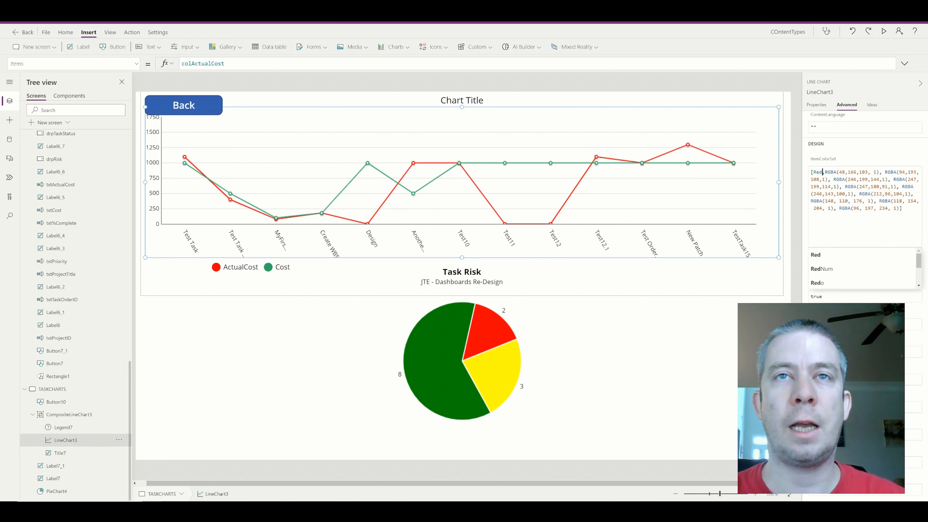
drag(880, 172, 831, 172)
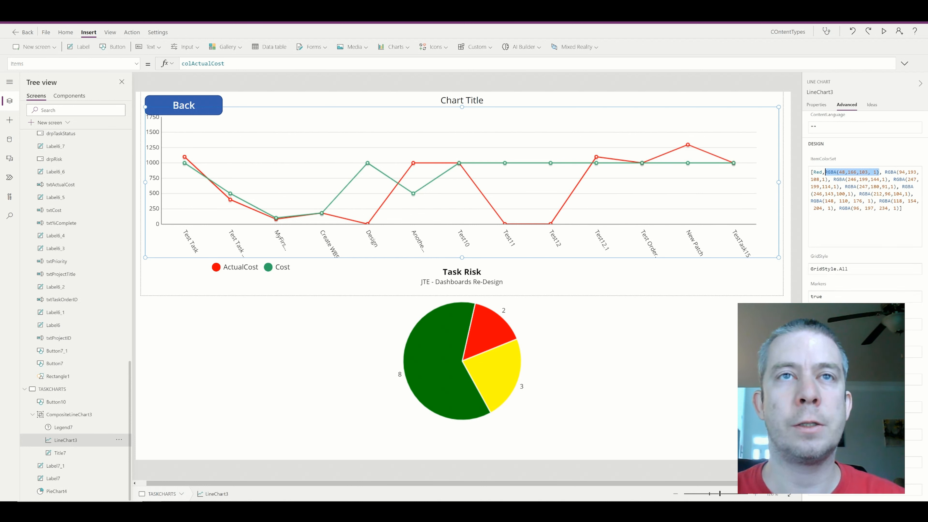
text(Green)
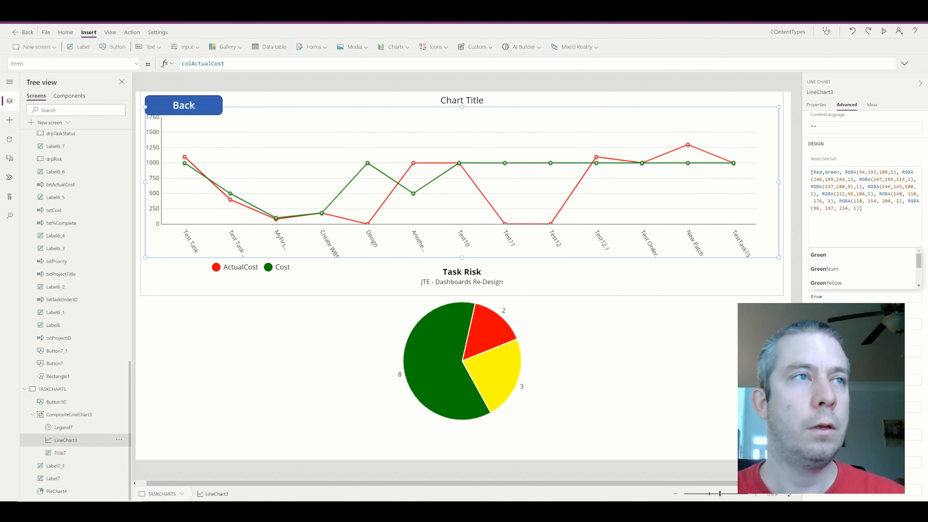
- Preview the app, compare the ActualCost and Cost values at several line chart points, and exit the preview
click(884, 31)
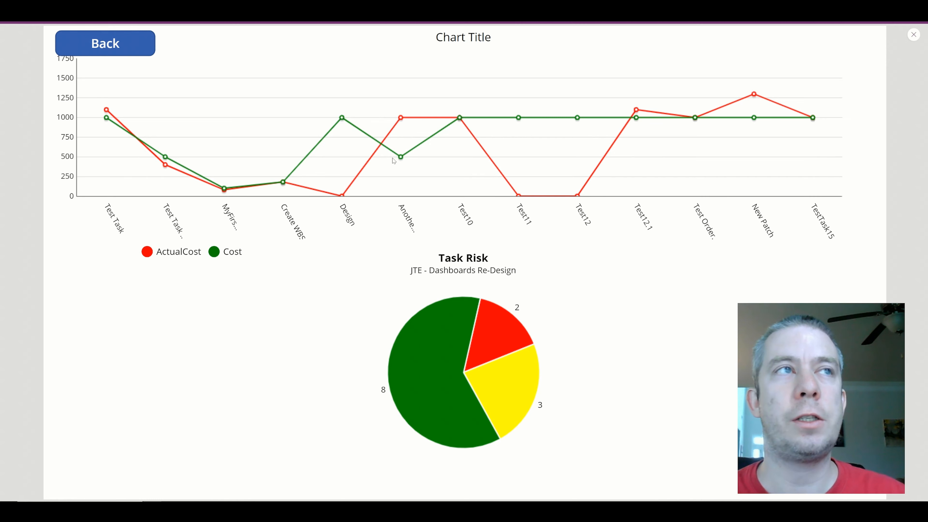
mouse_move(403, 120)
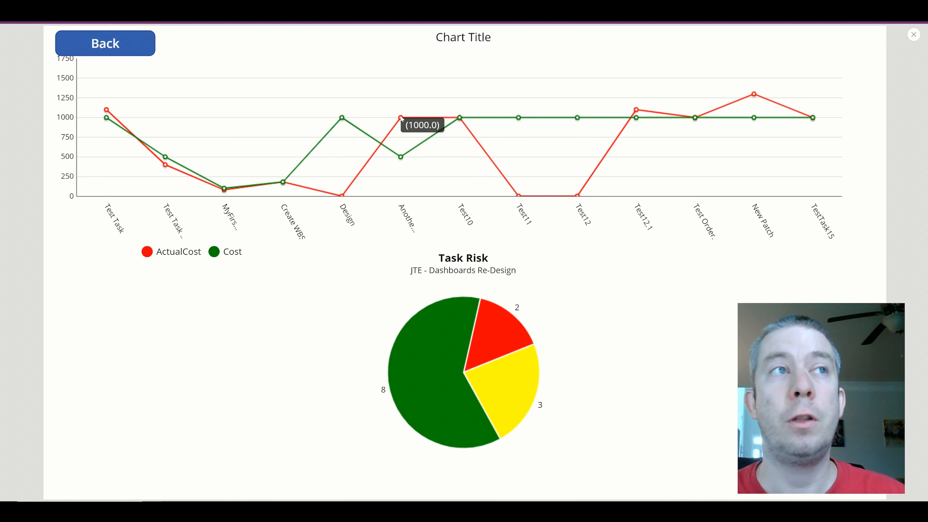
mouse_move(403, 161)
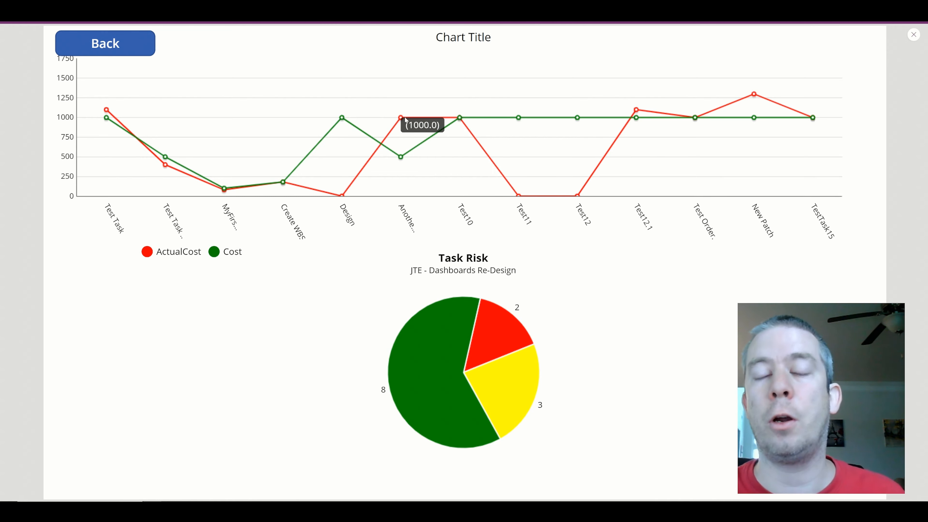
mouse_move(107, 123)
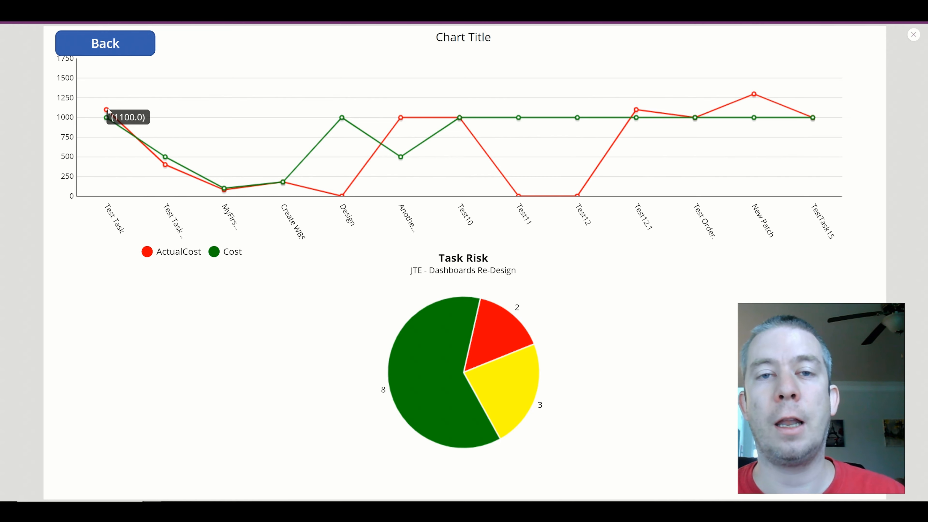
mouse_move(167, 165)
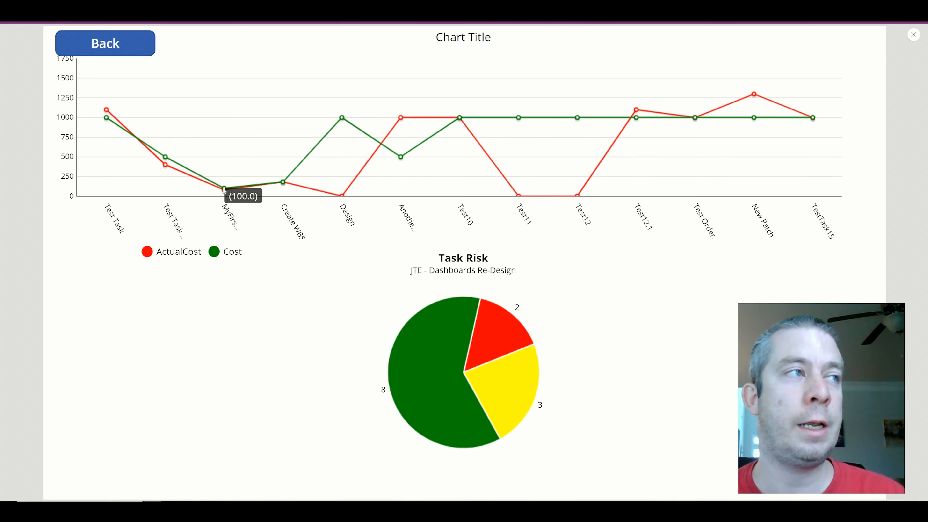
mouse_move(279, 185)
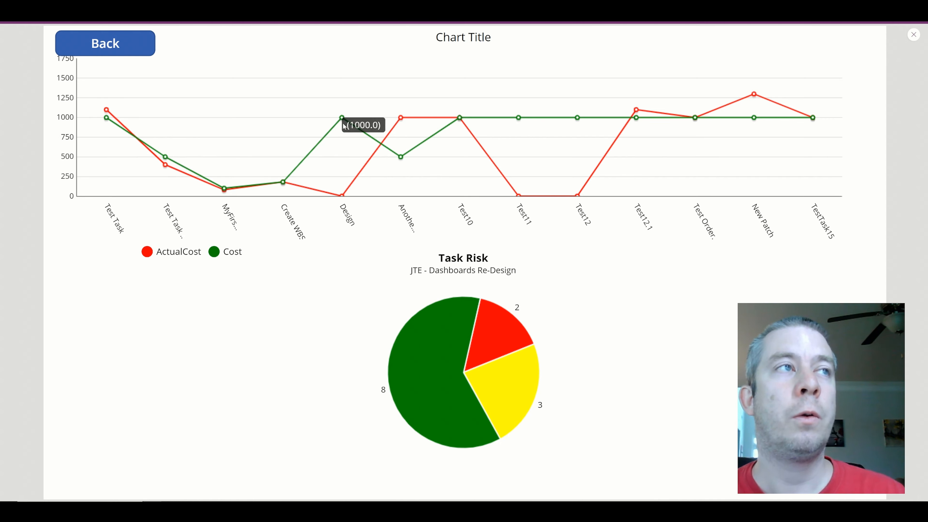
mouse_move(343, 195)
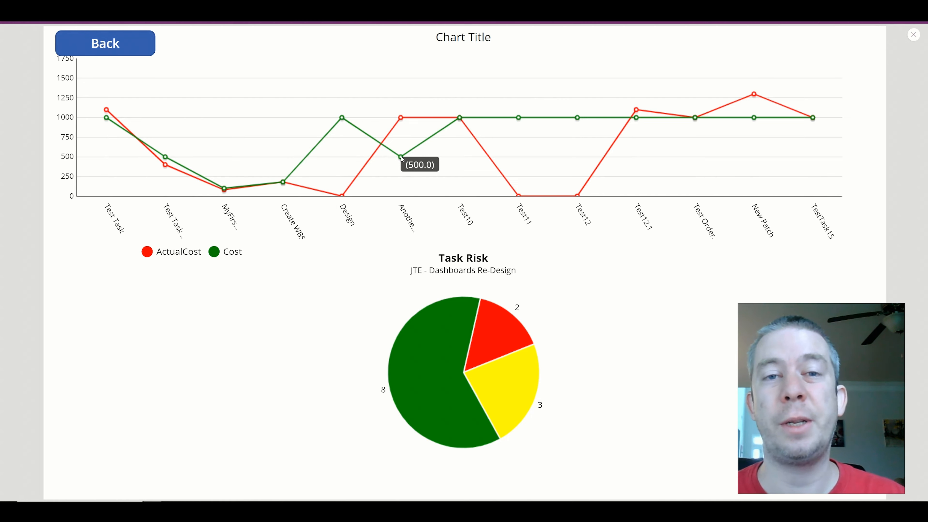
click(913, 35)
click(629, 191)
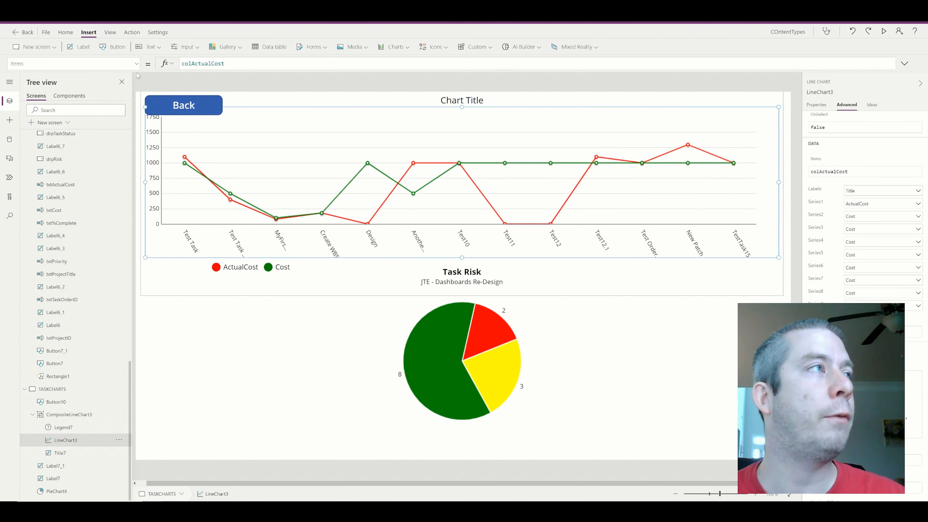
- Add the condition TaskStatus="Complete" to the colActualCost filter in the TASKCHARTS screen's OnVisible formula and collapse the formula editor
click(66, 390)
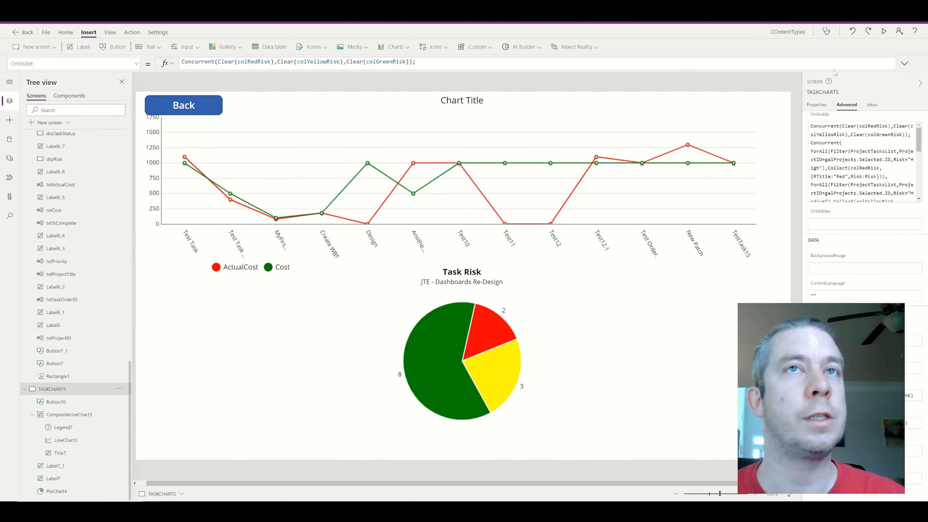
click(905, 64)
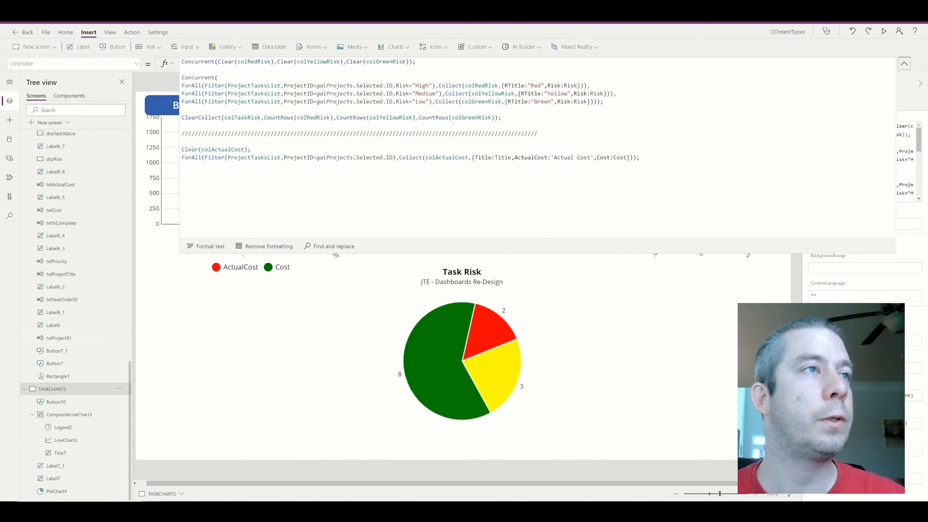
click(392, 158)
text(,)
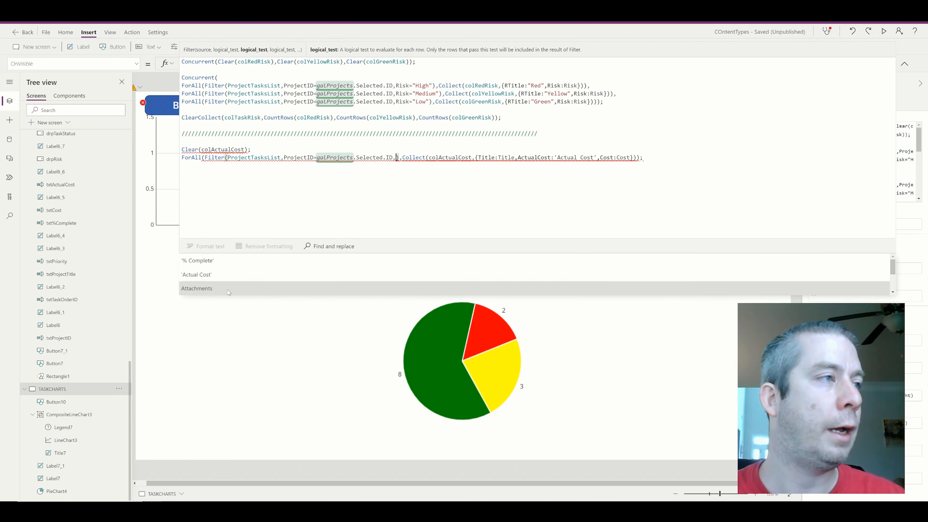
scroll(239, 275, down, 1)
scroll(239, 275, down, 2)
text(Ta)
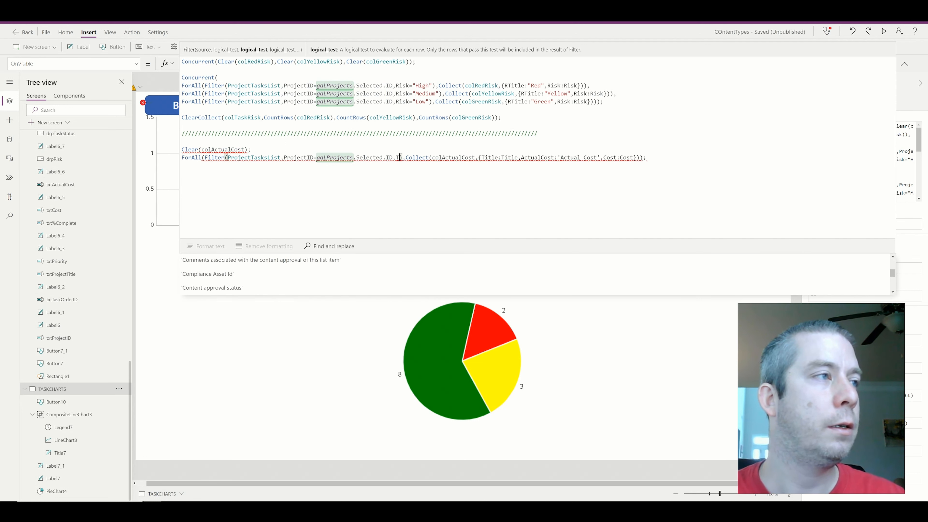
text(skStatus)
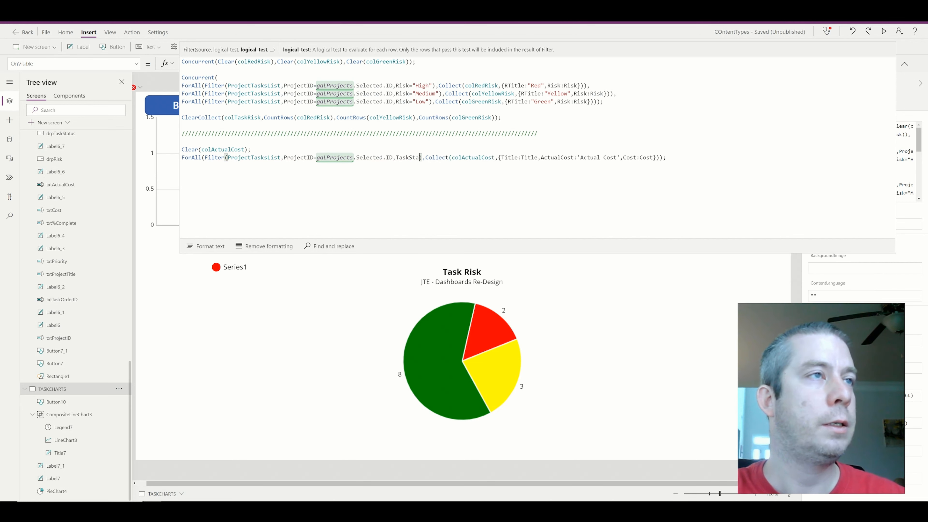
text(=)
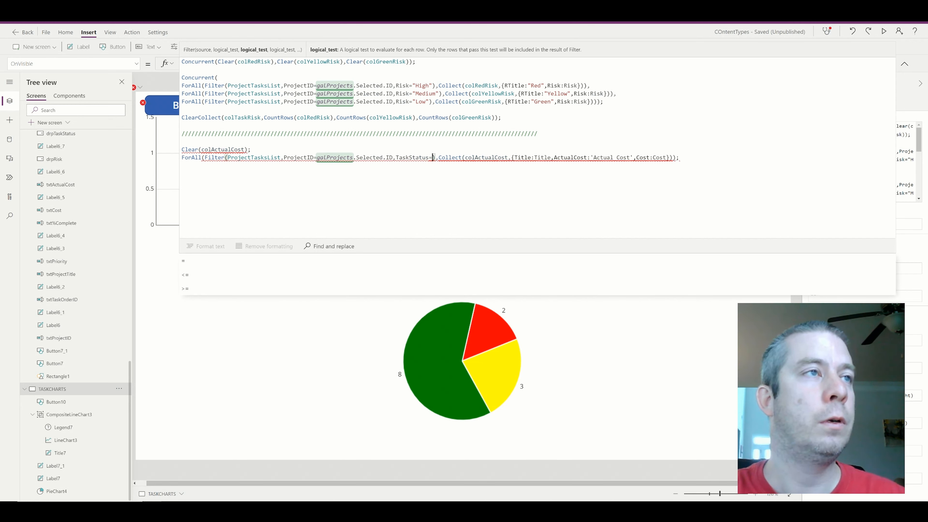
text("Complete")
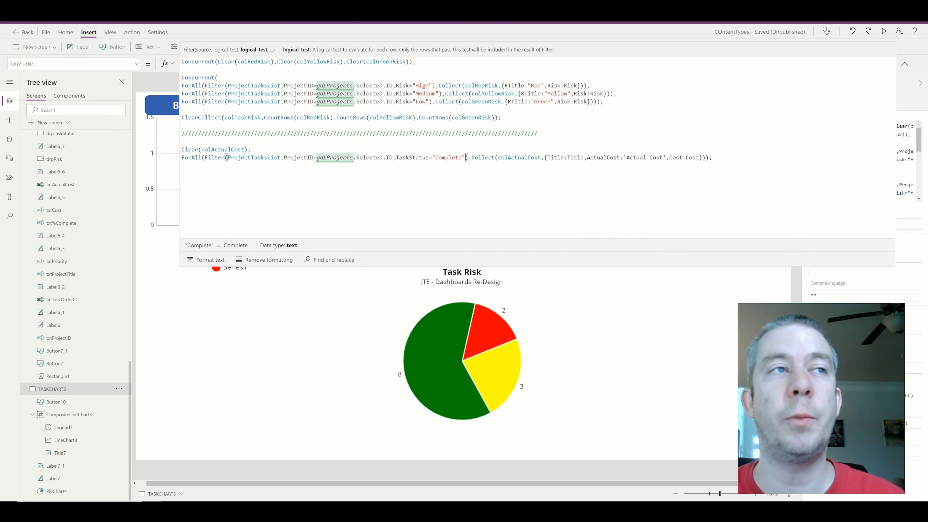
click(905, 64)
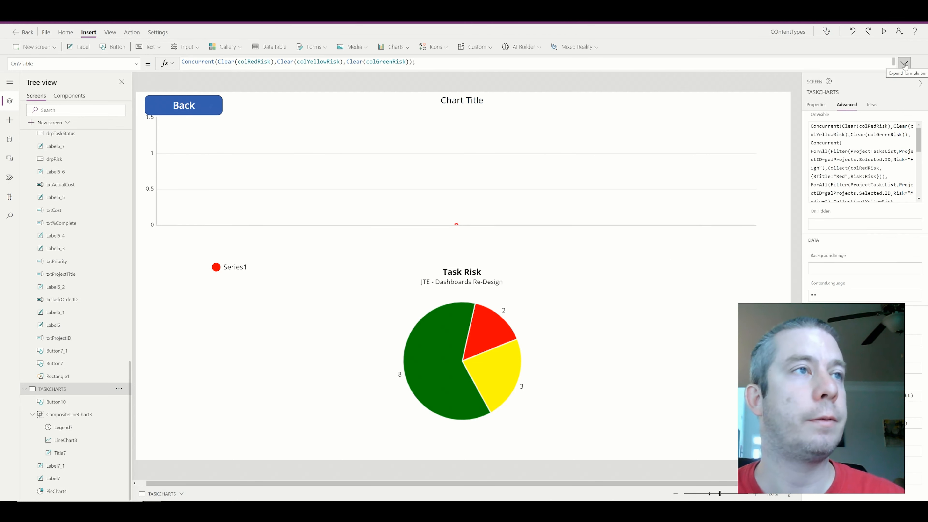
- Preview the app, go back to the task list, and reopen the charts screen to reload the filtered cost data
click(884, 31)
click(145, 41)
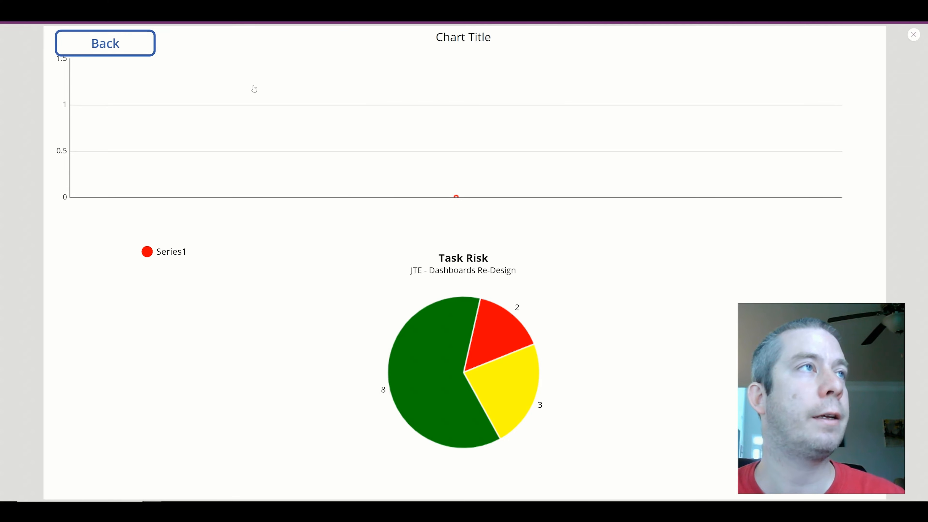
click(265, 50)
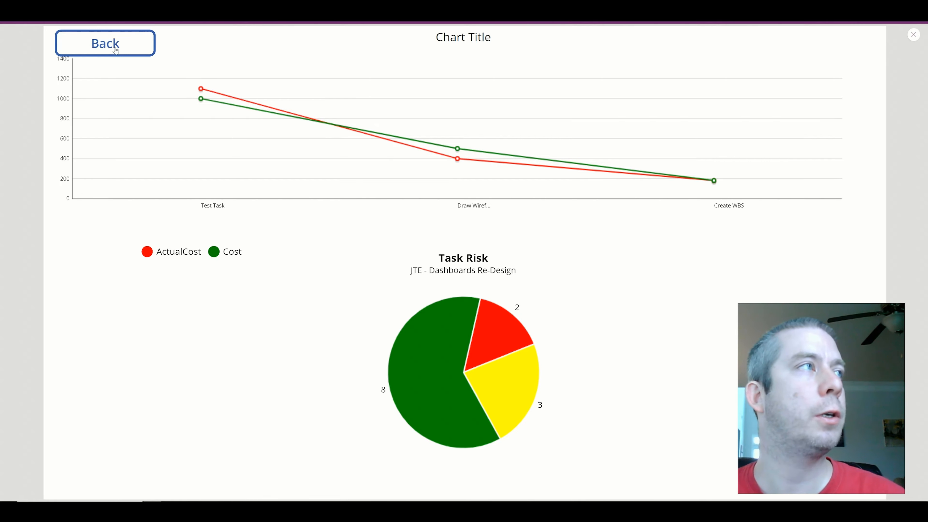
- Return to the task list and start a new task titled ScreenCharts with Medium priority
click(131, 54)
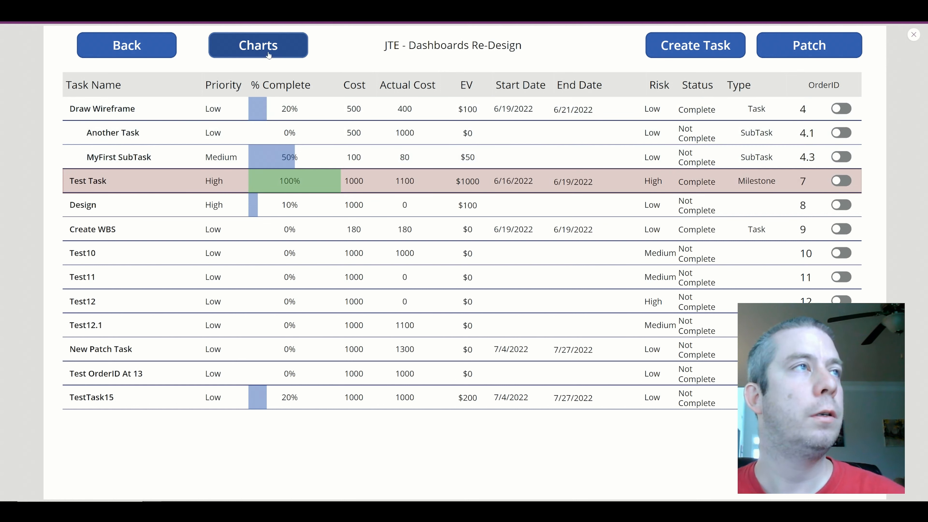
click(694, 48)
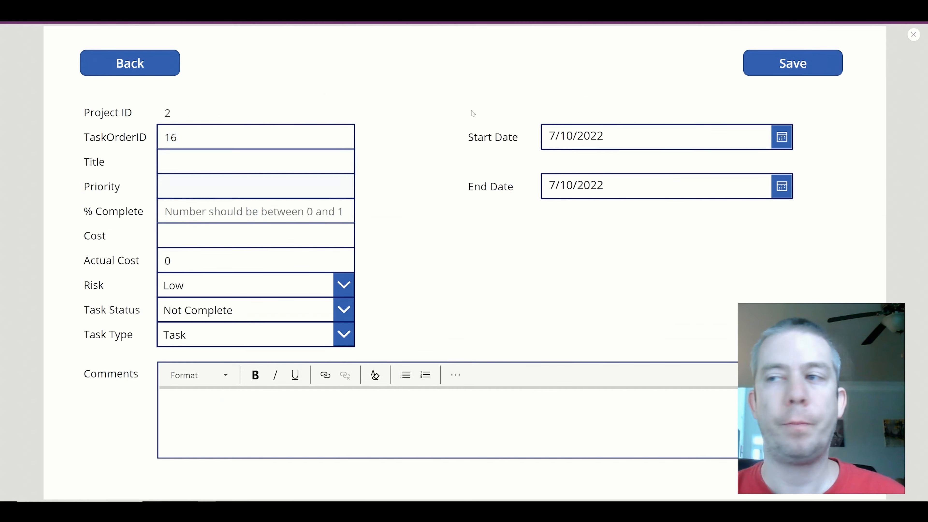
click(256, 162)
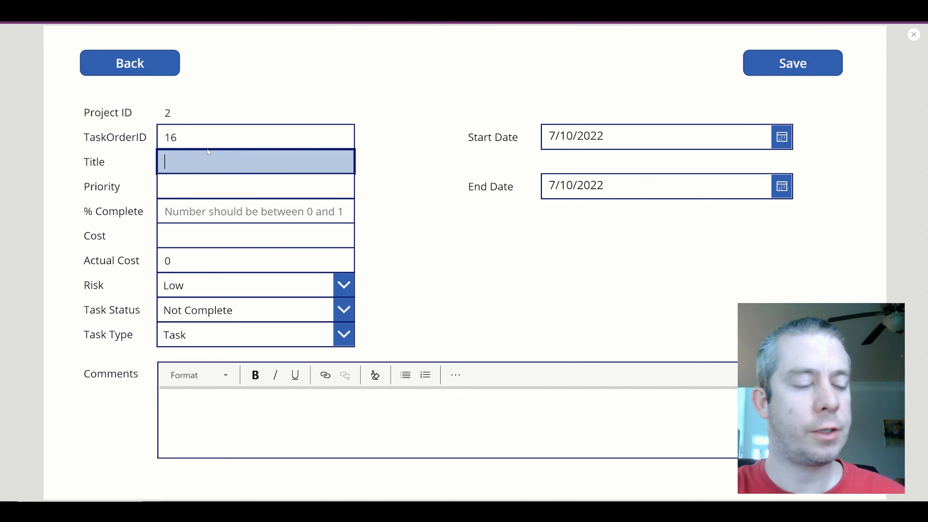
text(ScreenCharts)
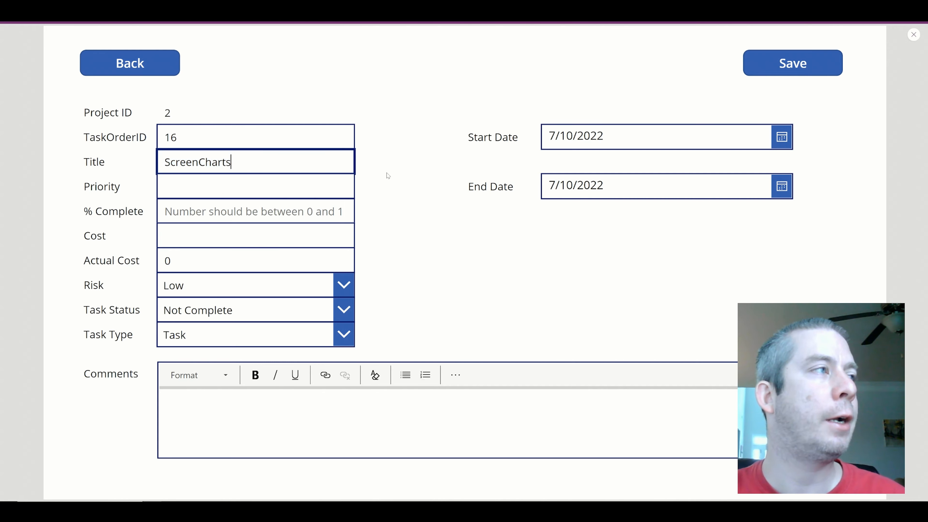
click(255, 186)
text(Medium)
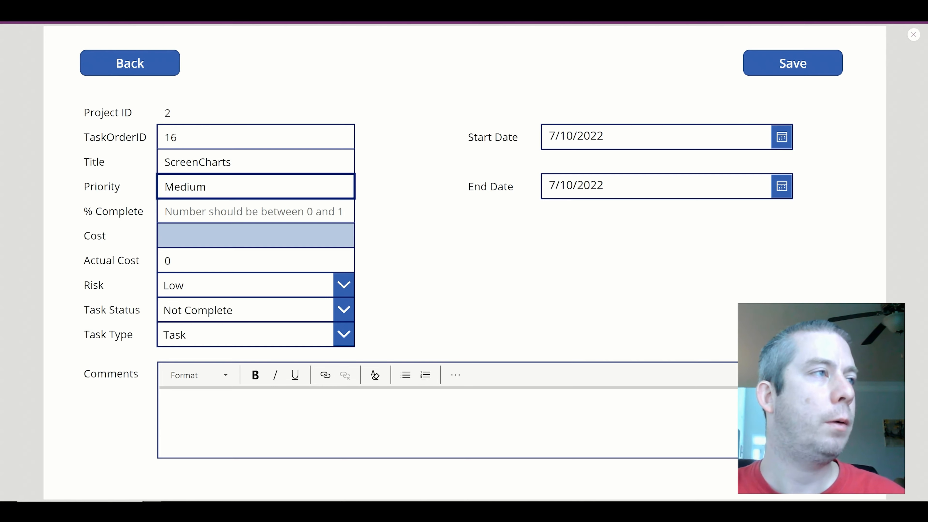
- Set the new task's % Complete to 1, cost to 50, actual cost to 100 and task status to Complete
click(255, 211)
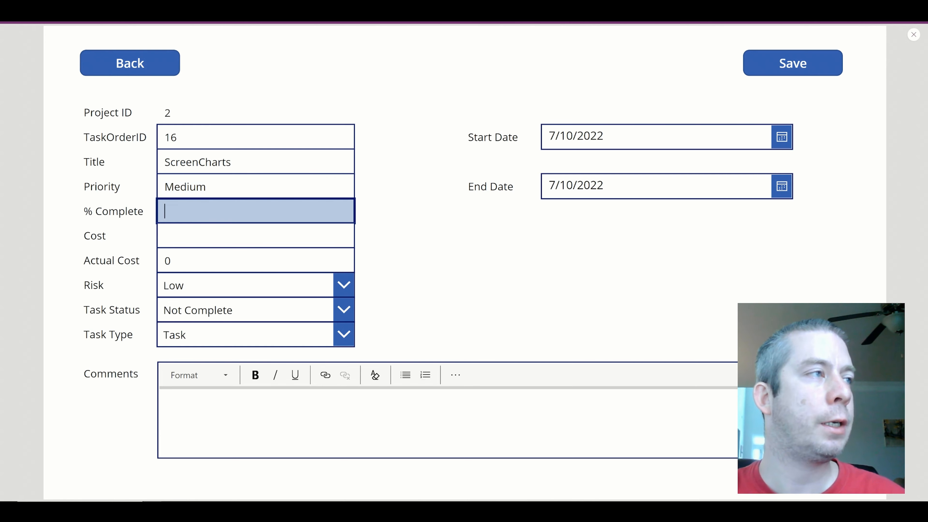
text(1)
key(Tab)
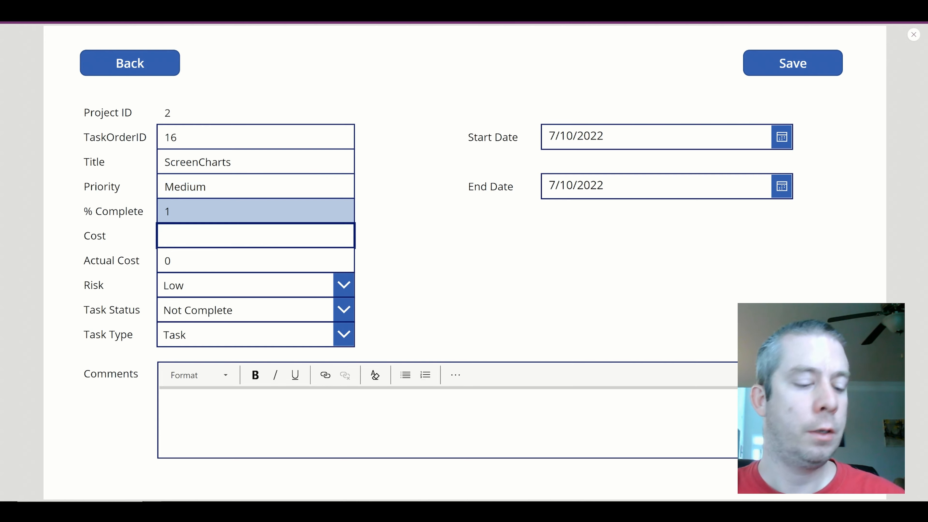
text(50)
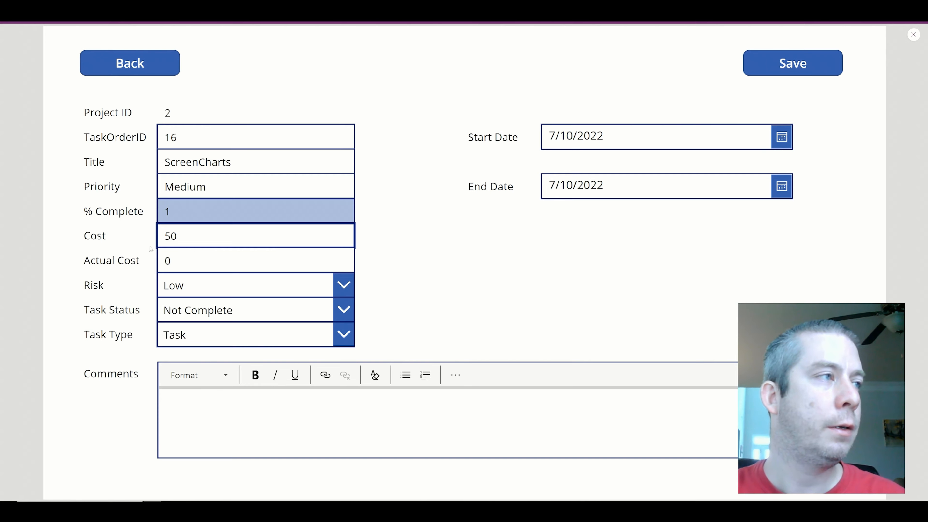
key(Tab)
text(100)
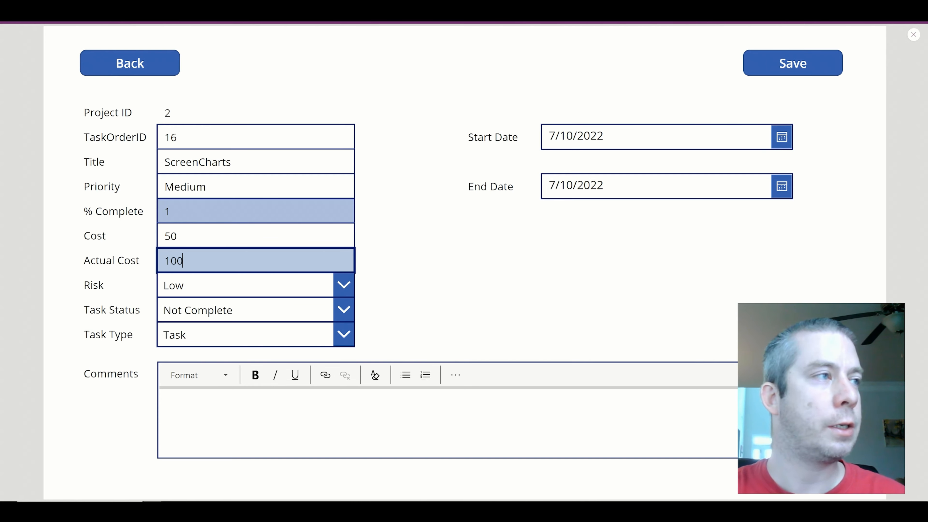
click(227, 314)
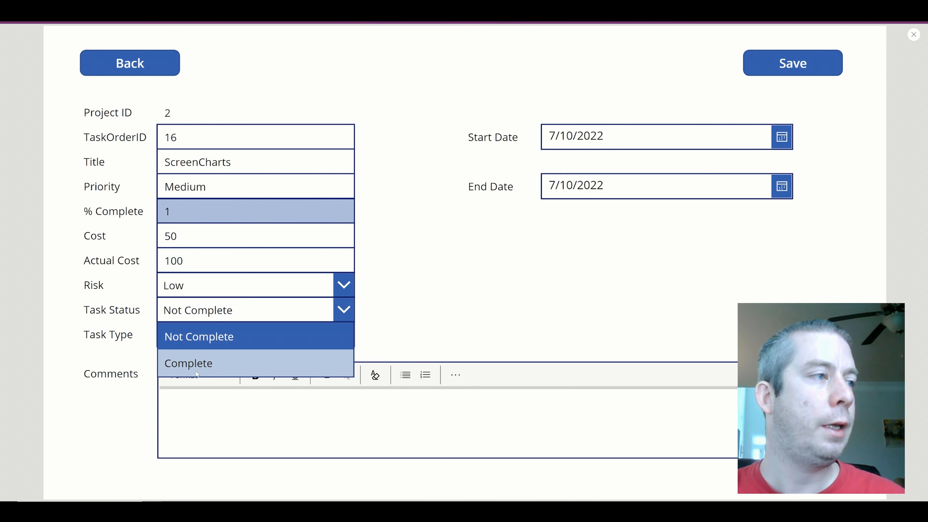
click(200, 362)
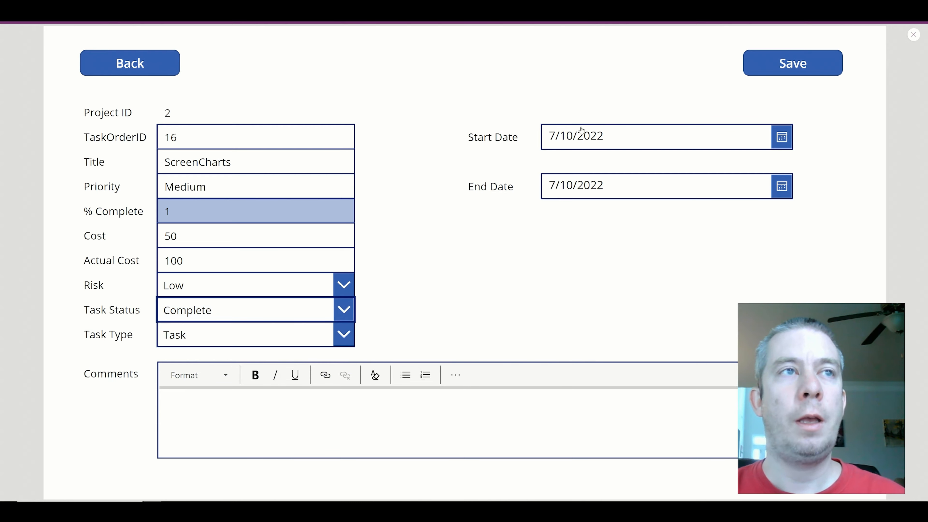
- Save the ScreenCharts task, open the project's charts to inspect the cost points on the line chart, and close the preview
click(771, 69)
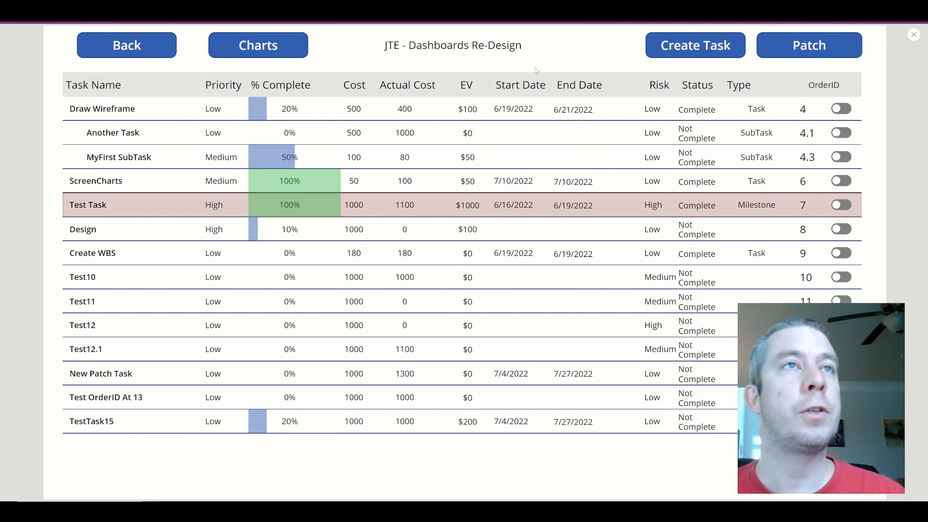
click(281, 52)
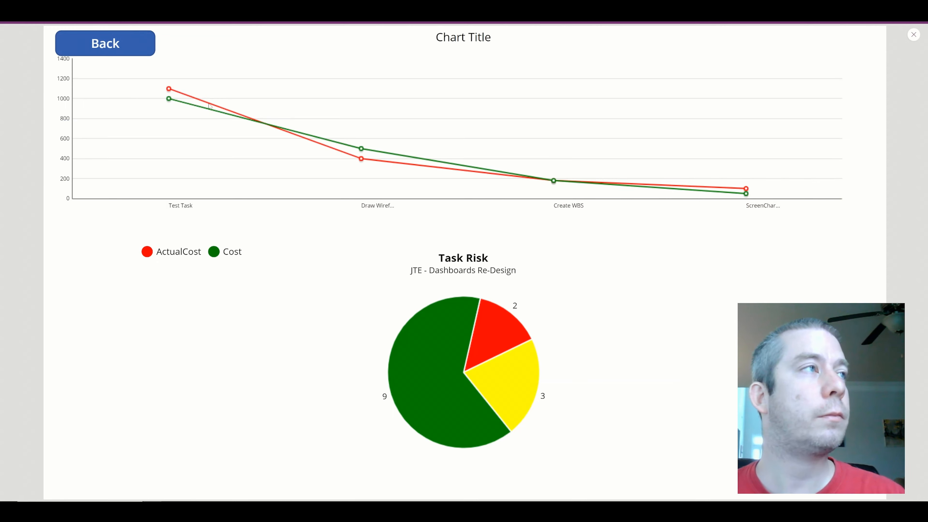
mouse_move(171, 97)
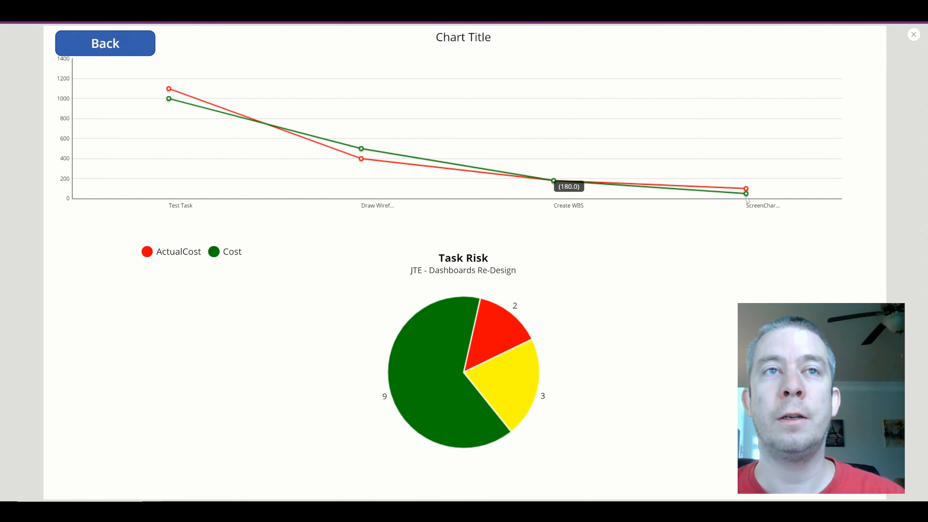
mouse_move(730, 199)
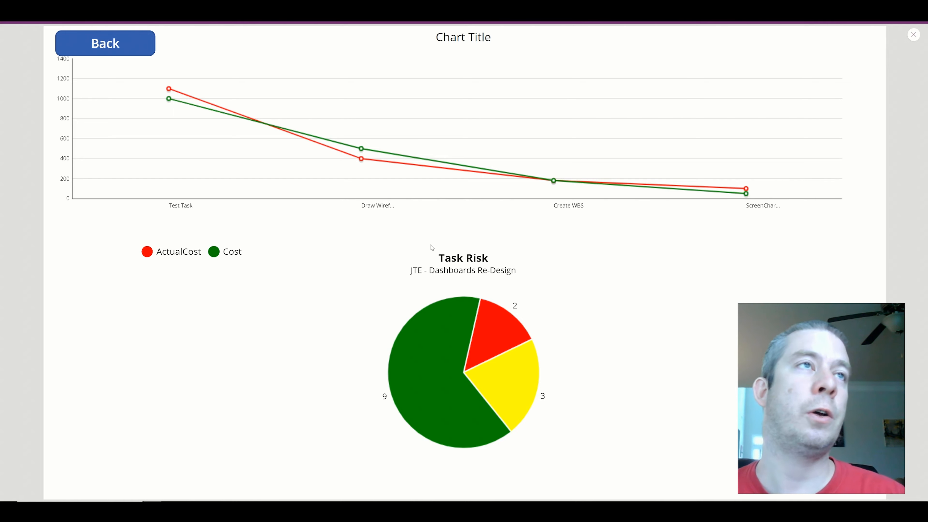
click(914, 34)
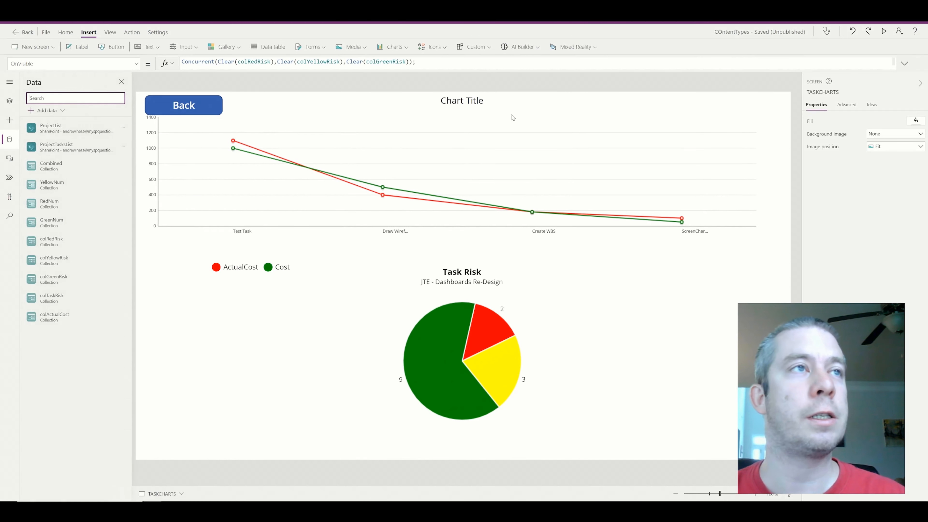
- Title the line chart Actual Cost vs. Cost and arrange it below the Task Risk pie chart
click(471, 101)
click(471, 100)
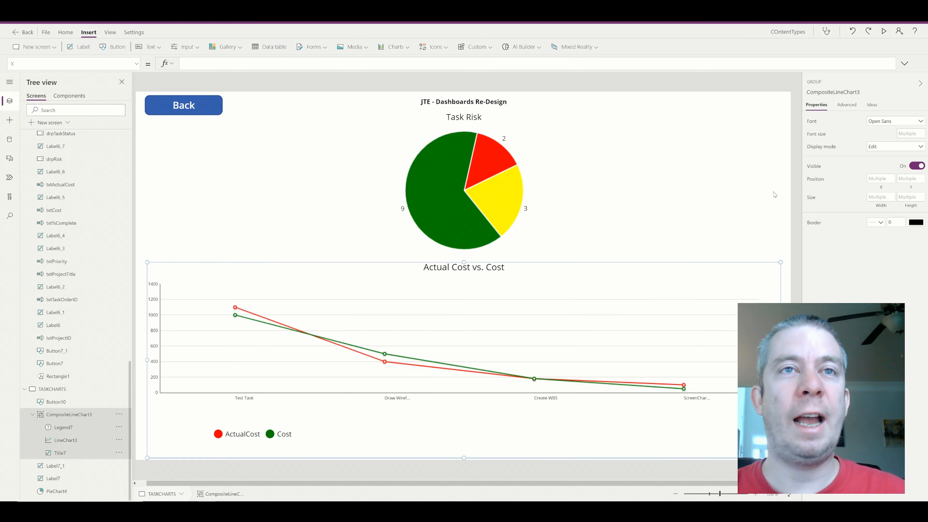
click(786, 197)
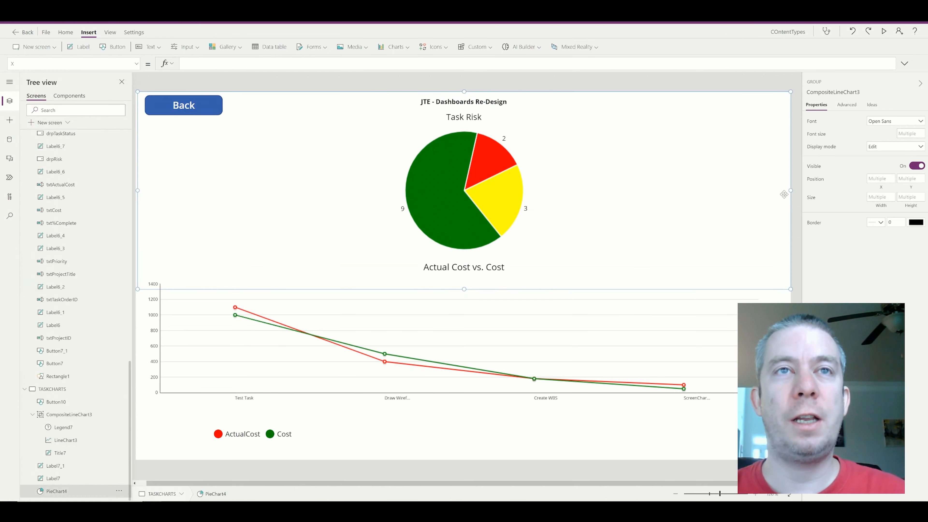
- Set the font size of the project title label above the pie chart to 15
click(459, 104)
click(460, 104)
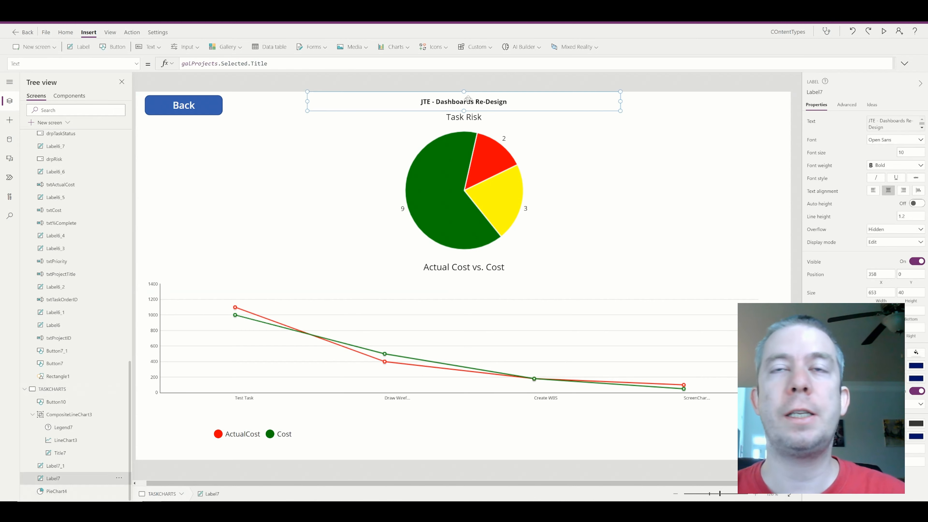
drag(909, 153, 825, 140)
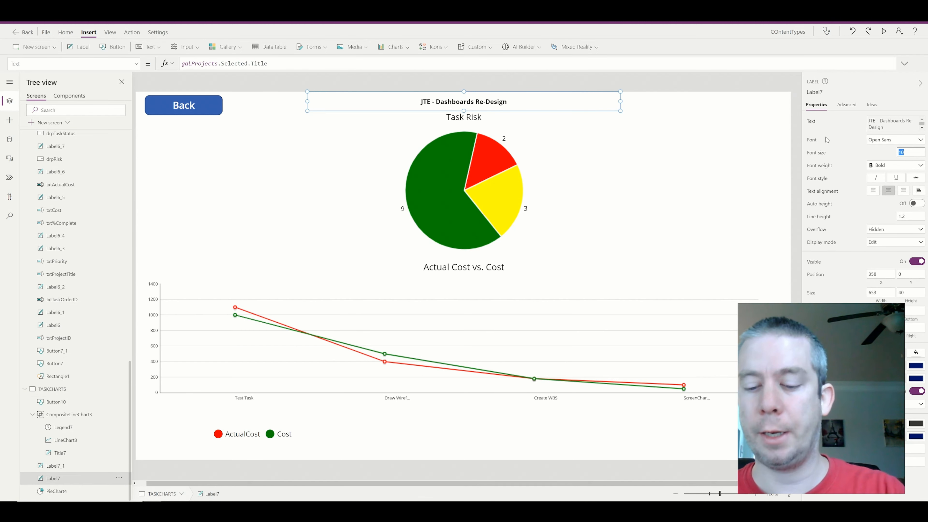
text(15)
click(492, 88)
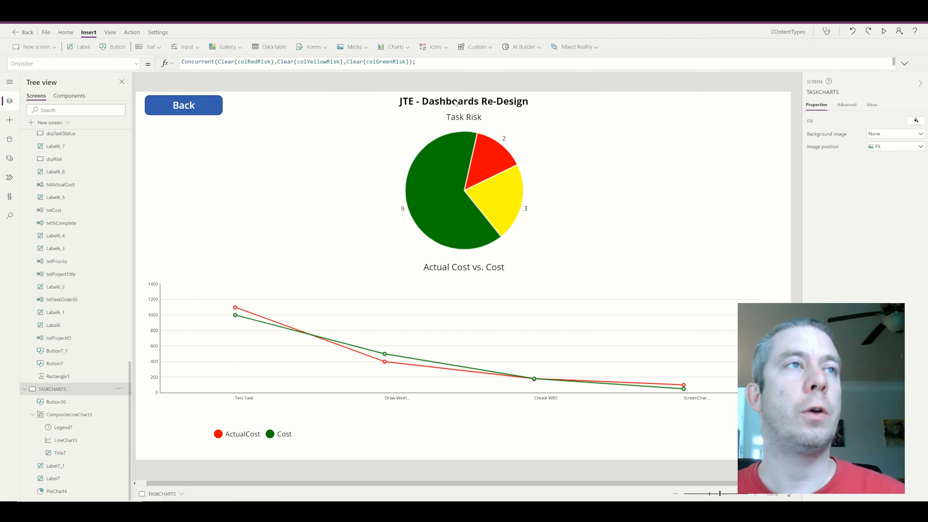
click(572, 93)
- Preview the rearranged charts screen, return to the project list, and open the charts of the ABC-Development project
click(884, 31)
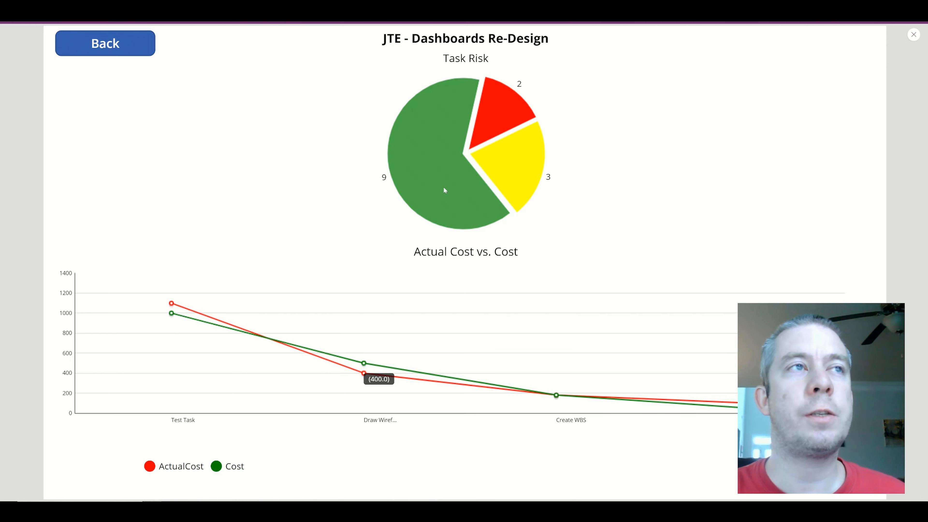
click(914, 34)
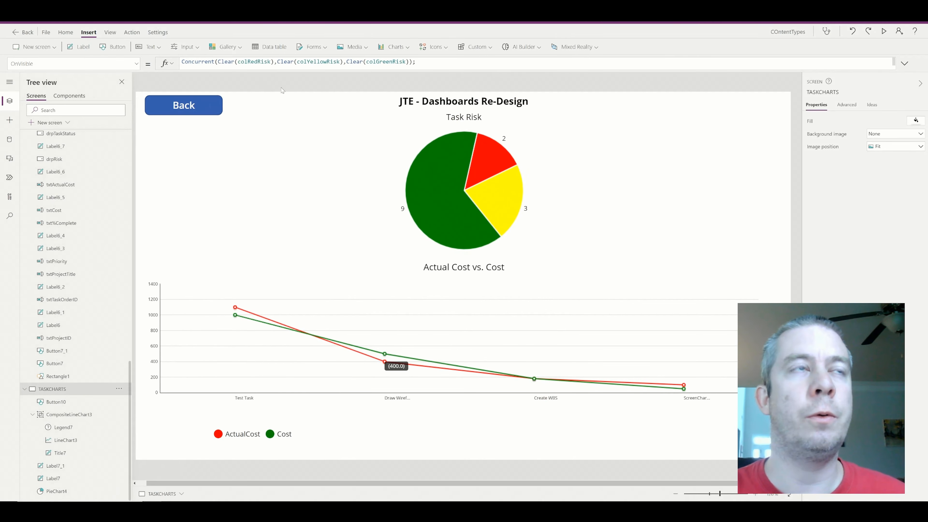
click(884, 31)
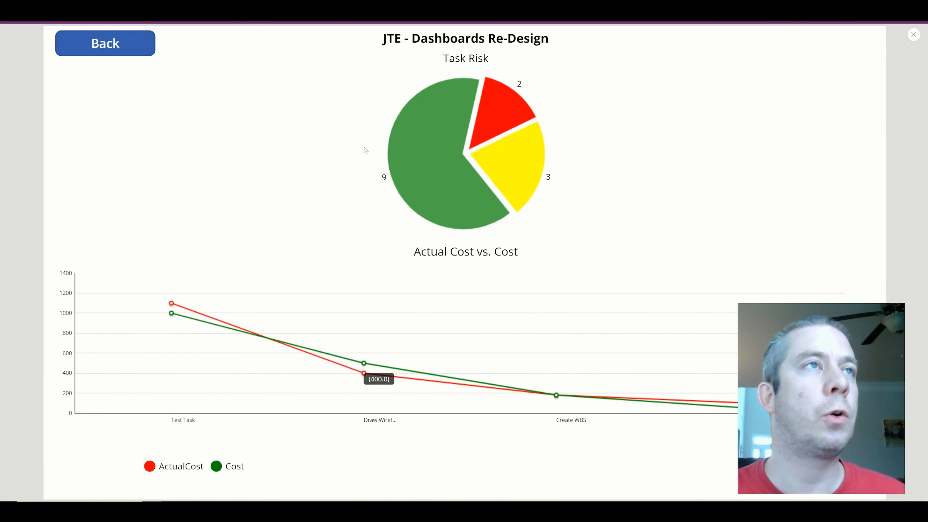
click(124, 44)
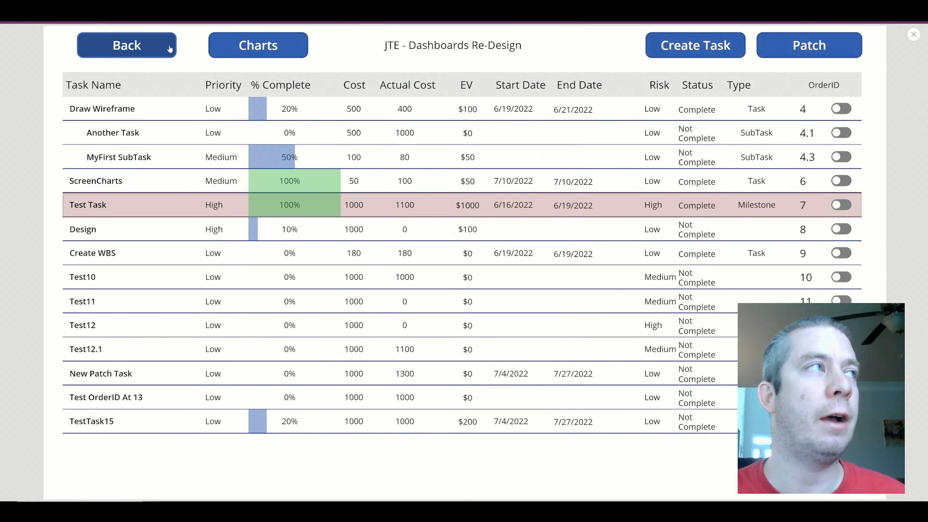
click(156, 48)
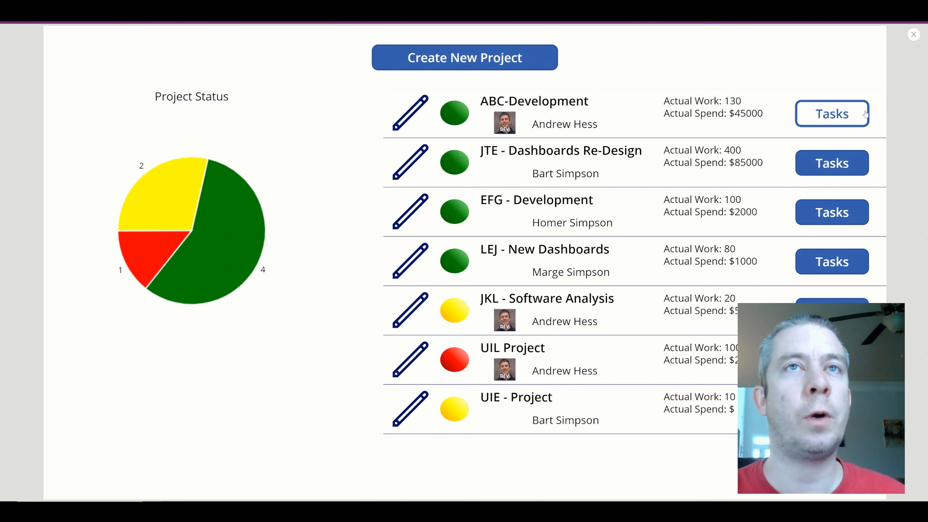
click(837, 112)
click(292, 47)
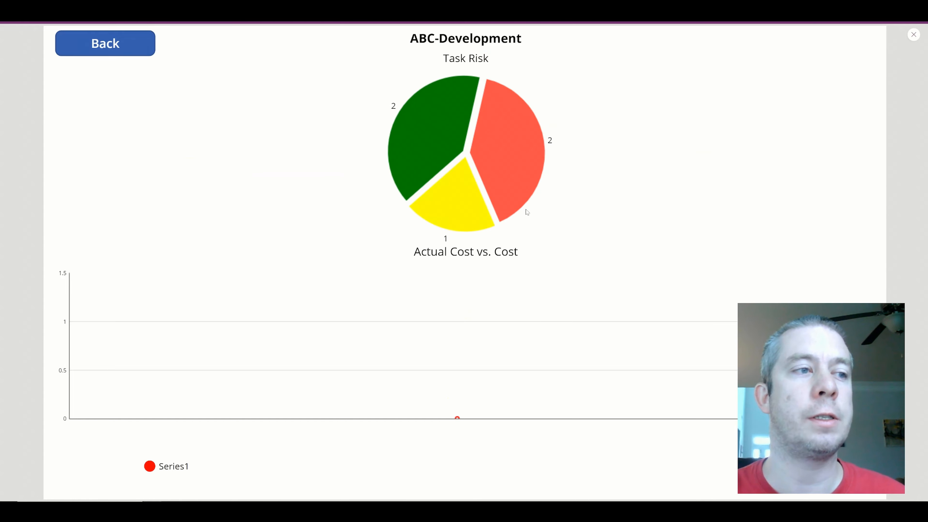
- Compare ABC-Development's task list with its charts and return to the project list
click(122, 46)
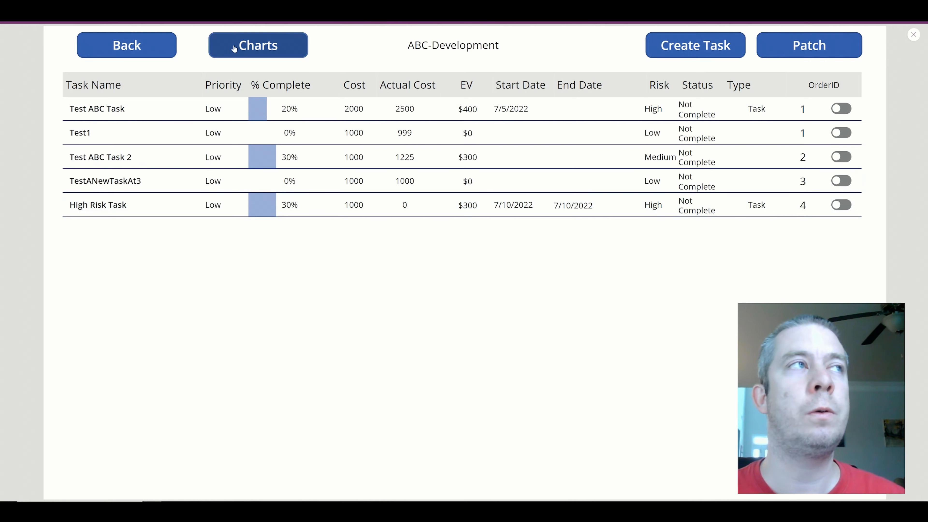
click(258, 45)
click(121, 44)
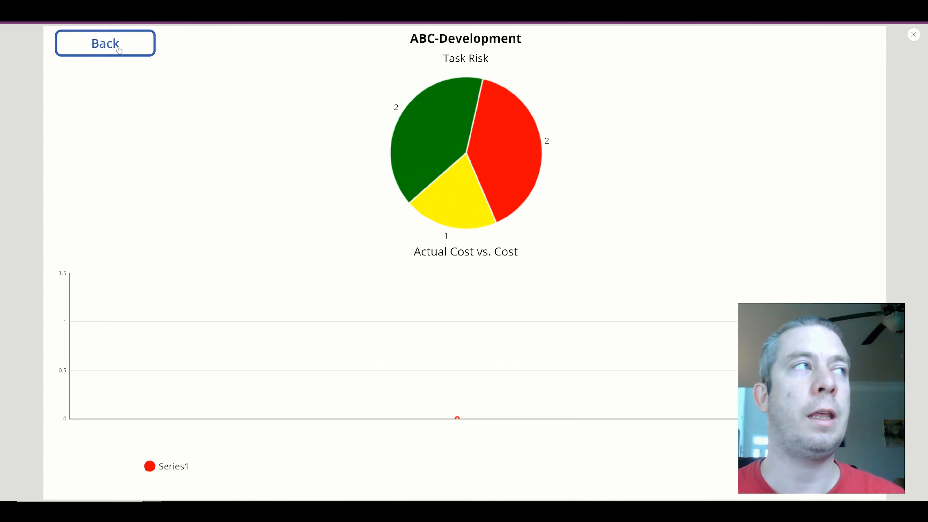
click(136, 45)
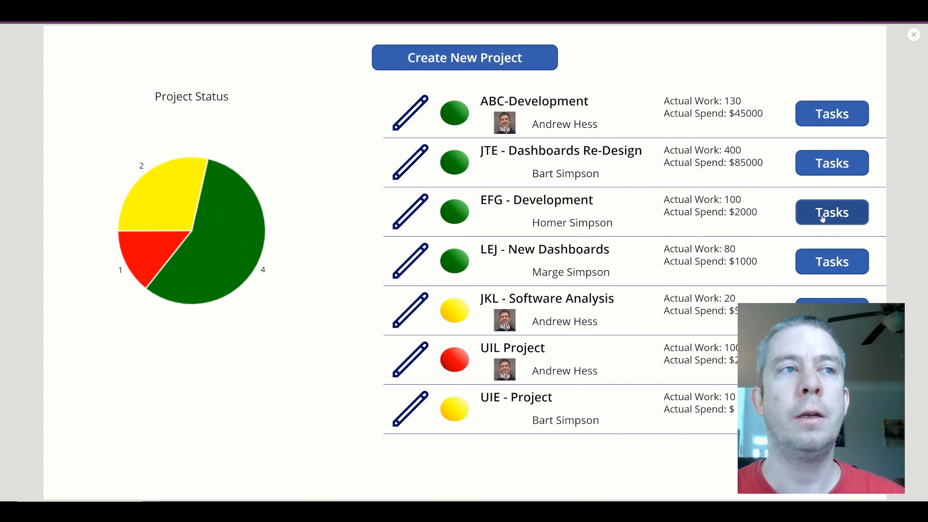
- Check the EFG - Development task list, and open the charts of the JTE - Dashboards Re-Design project
click(821, 220)
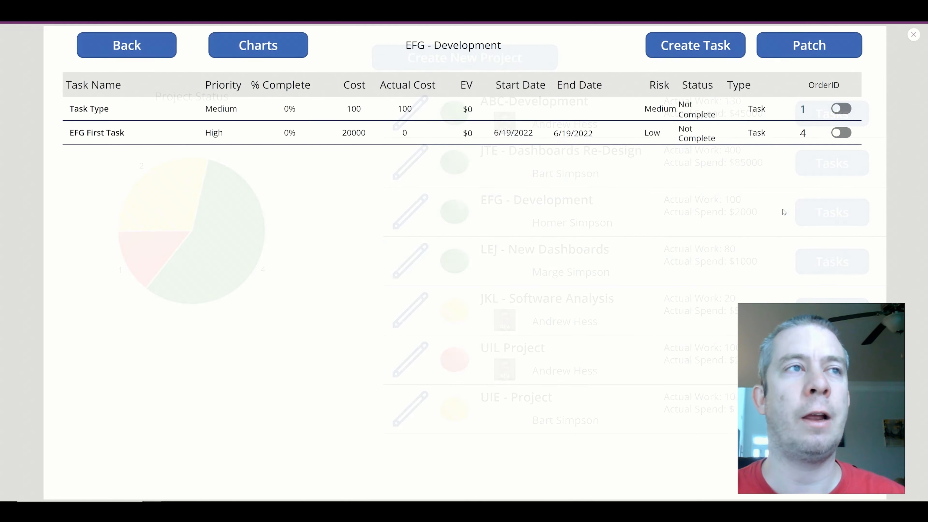
click(145, 44)
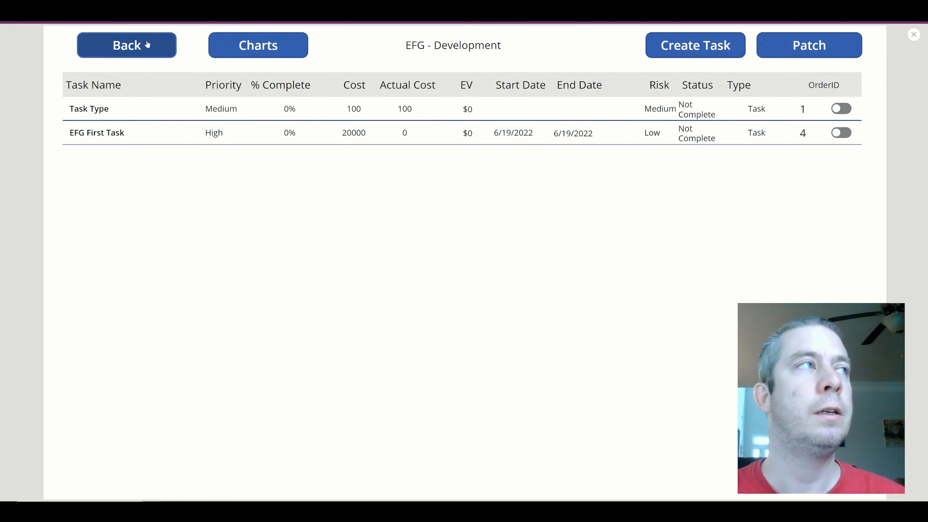
click(829, 163)
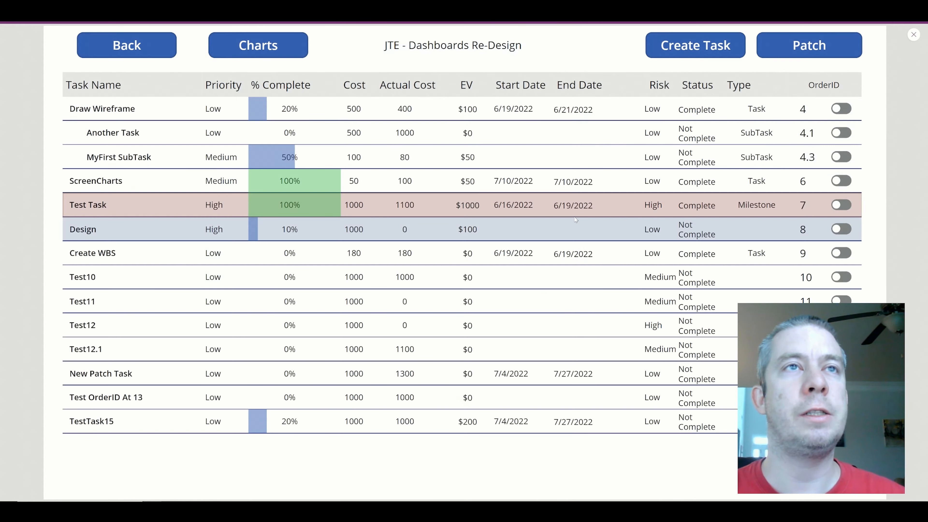
click(258, 45)
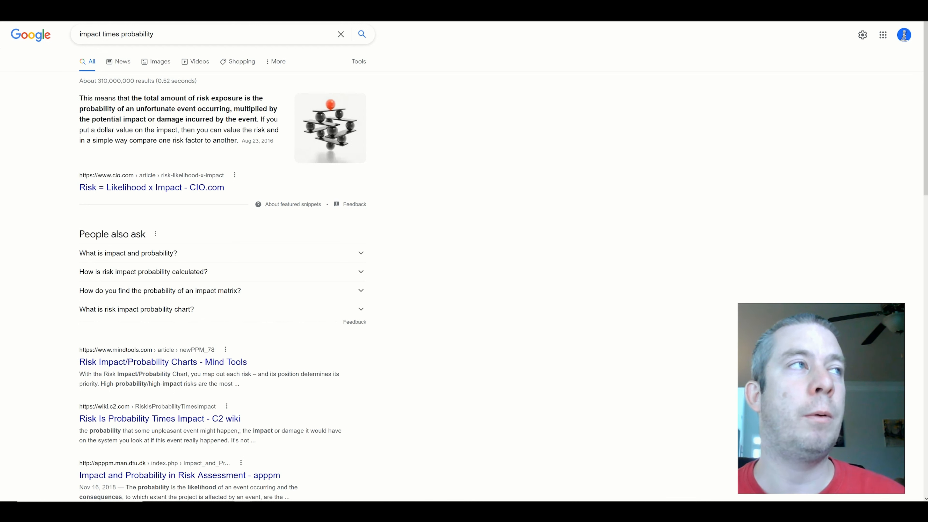
- Highlight the words "risk exposure" in the Google search result for impact times probability
drag(195, 97, 242, 98)
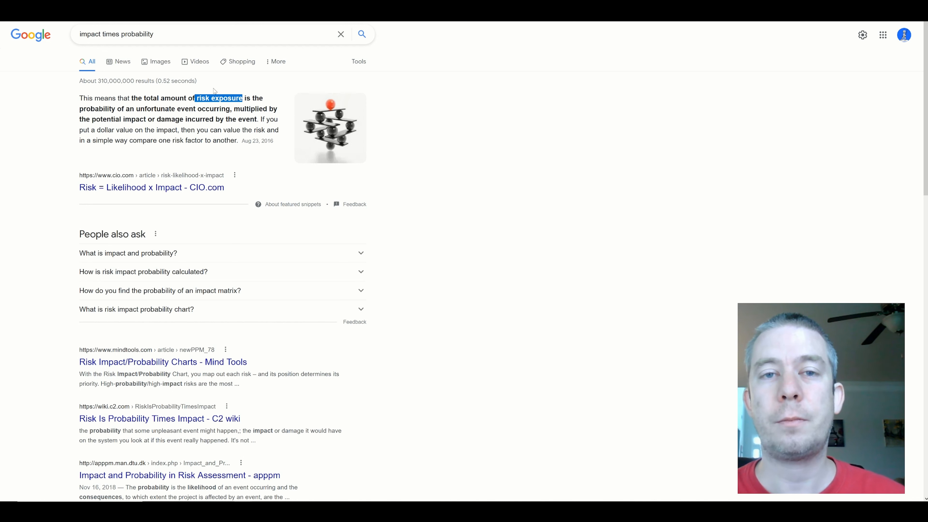
click(207, 106)
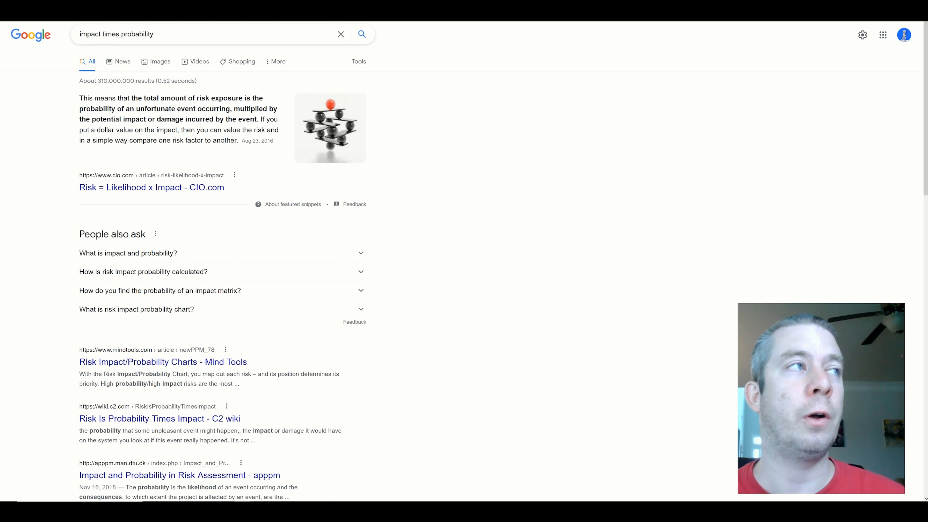
drag(196, 98, 243, 98)
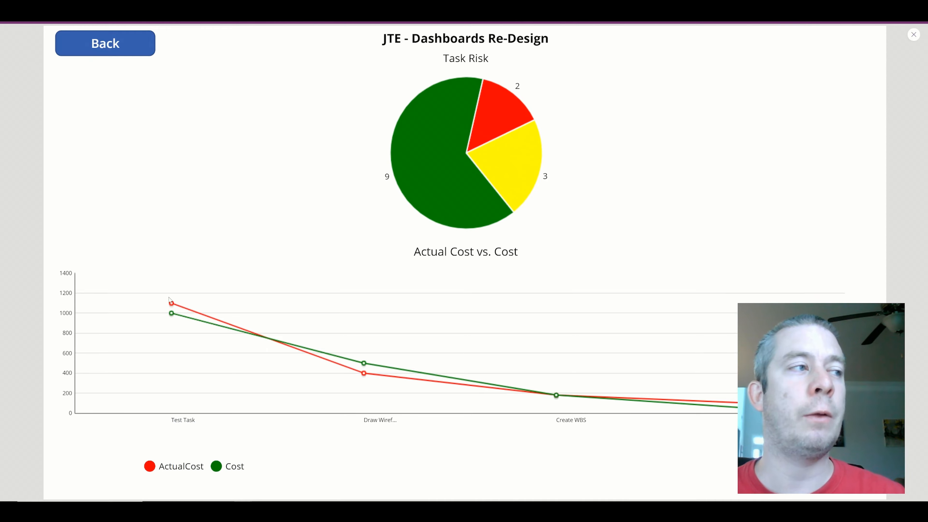
- Inspect the Test Task and Create WBS points on the Actual Cost vs. Cost chart and return to the task list
mouse_move(171, 308)
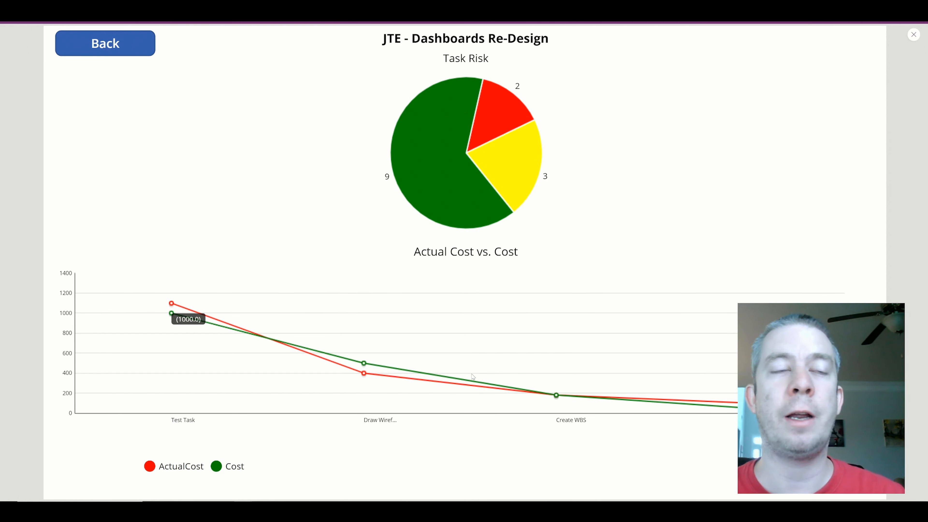
mouse_move(554, 398)
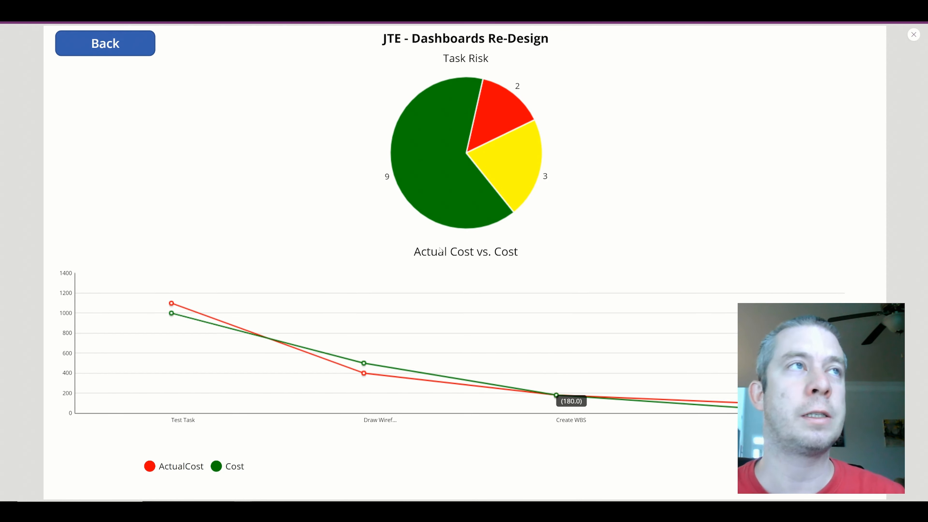
click(118, 52)
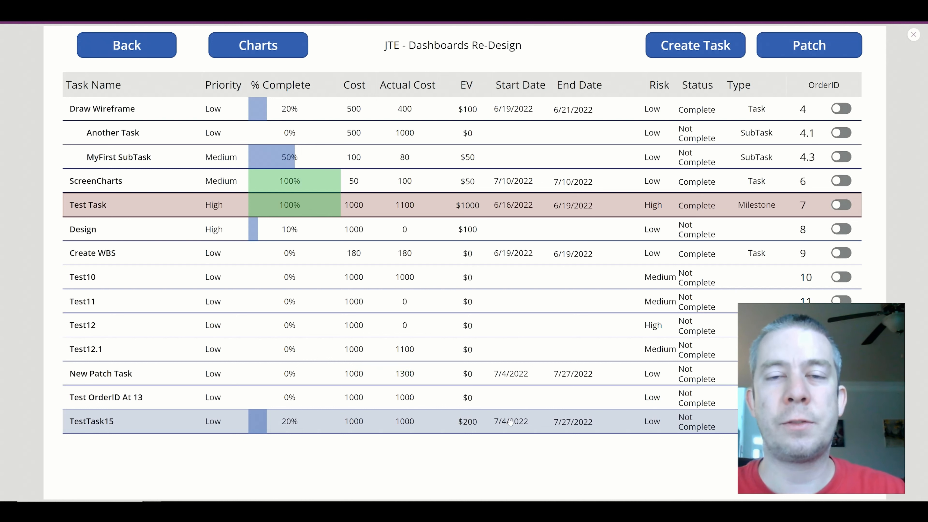